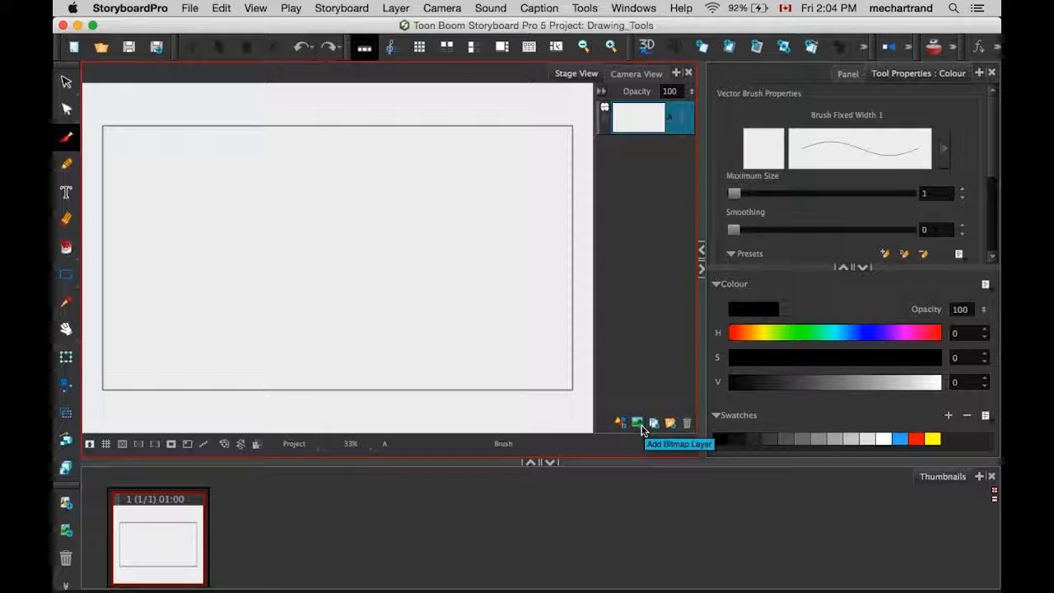
Enlarge the stage view by shrinking the thumbnails area and the tool properties area.
drag(634, 463, 635, 515)
drag(701, 380, 840, 373)
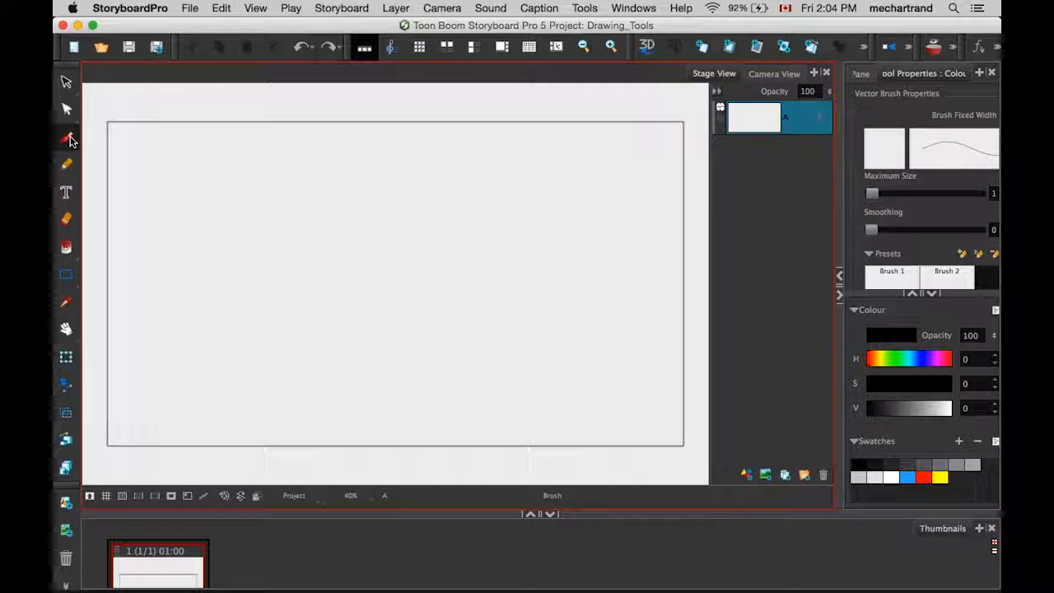
Widen the tool properties area, set the fixed-width brush's maximum size to 64.6, and draw a large curved stroke on vector layer A.
drag(152, 147, 165, 171)
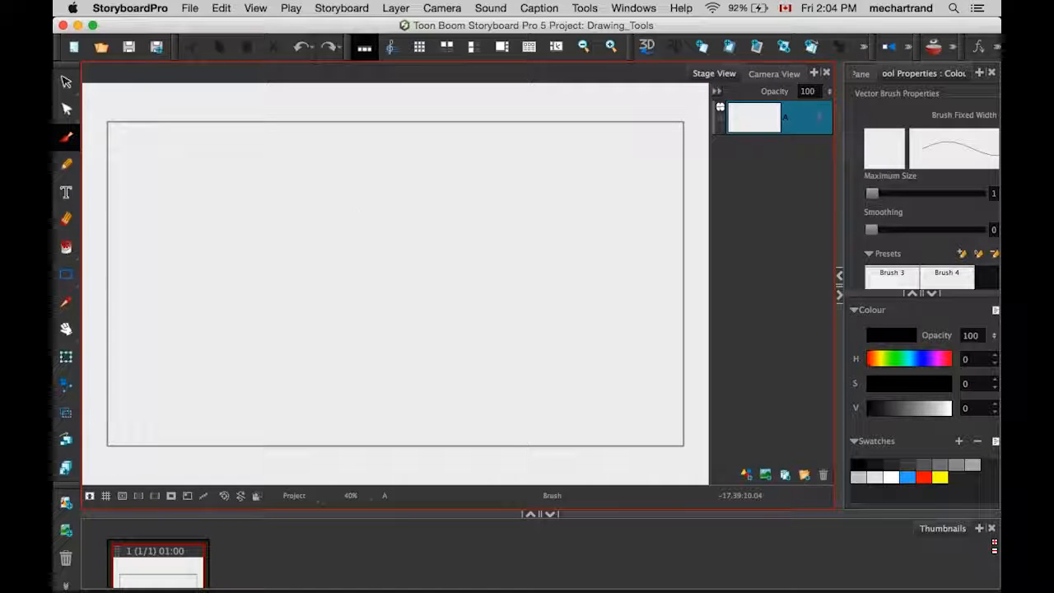
mouse_move(840, 179)
mouse_down()
mouse_move(757, 179)
mouse_move(827, 194)
mouse_up()
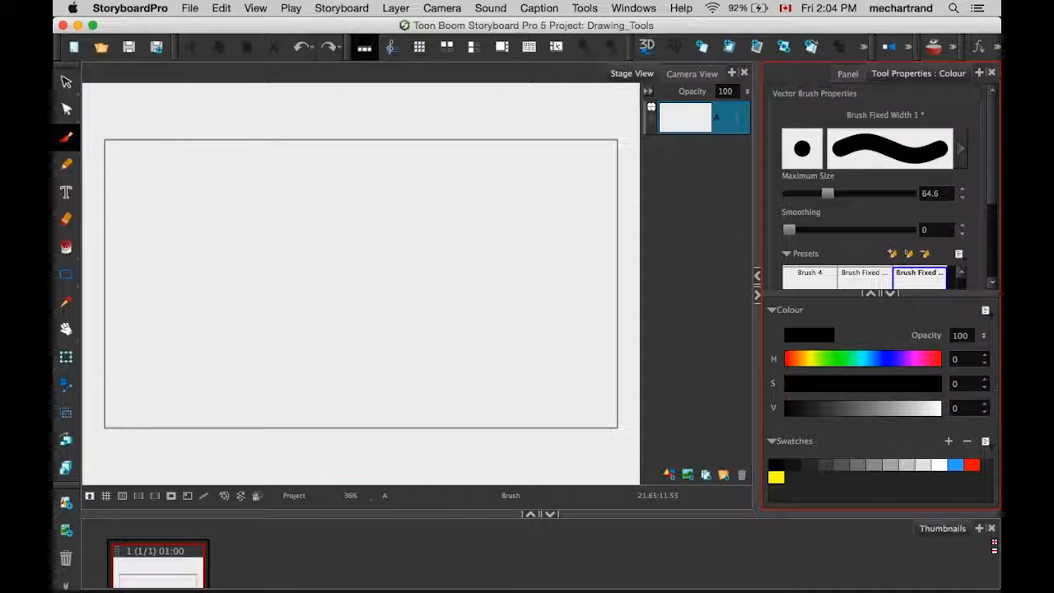
mouse_move(212, 165)
mouse_down()
mouse_move(224, 183)
mouse_move(430, 212)
mouse_move(259, 344)
mouse_move(207, 352)
mouse_up()
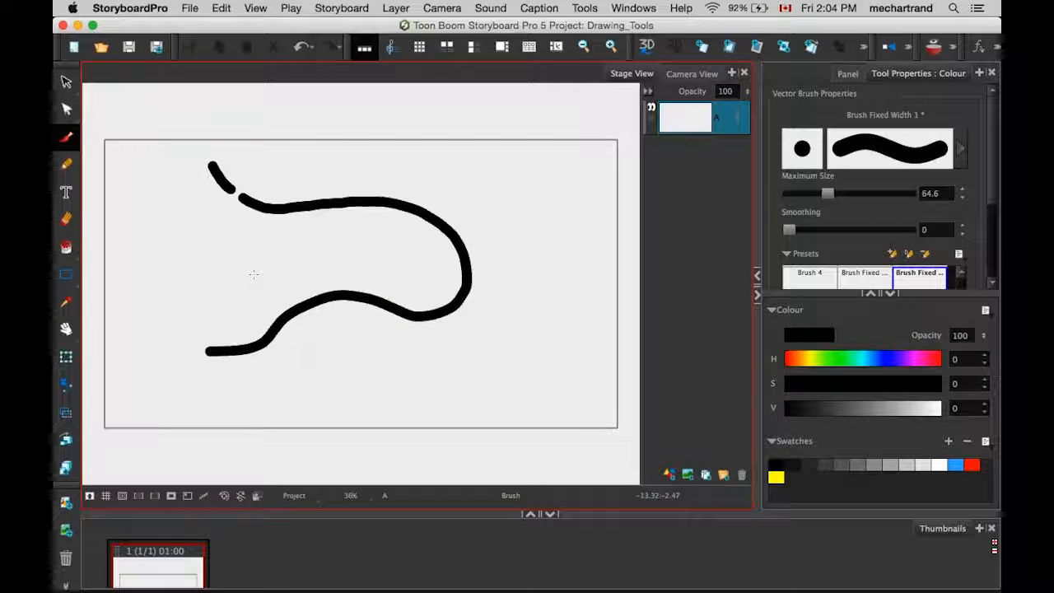
Examine the edges of the vector stroke at up to 1600% magnification, then return to a view of the whole stroke.
key(2)
key(2)
key(2)
key(2)
key(2)
key(2)
key(2)
key(2)
key(2)
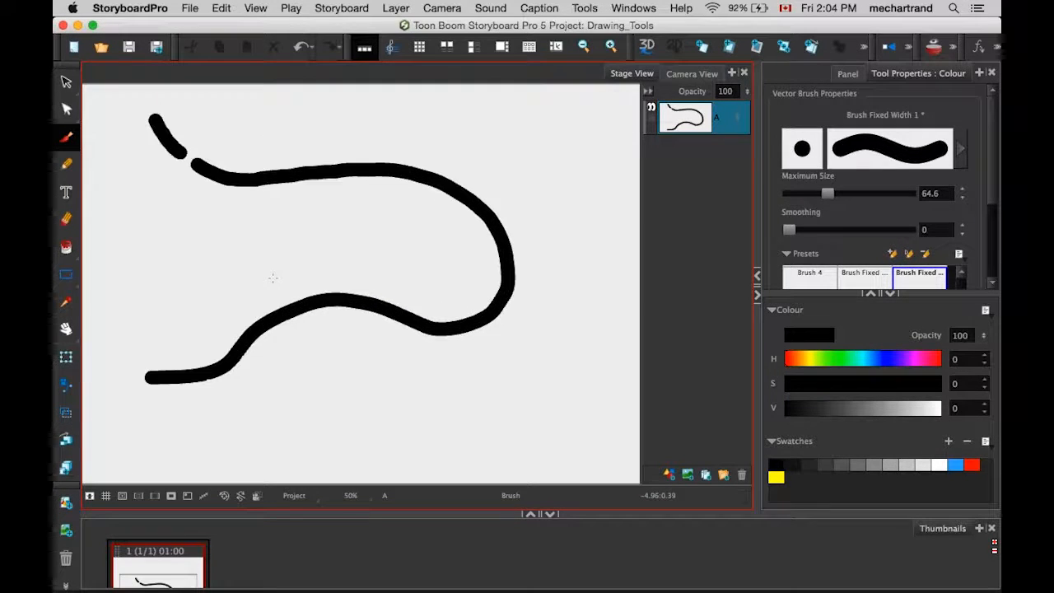
key(2)
key(2)
key(2)
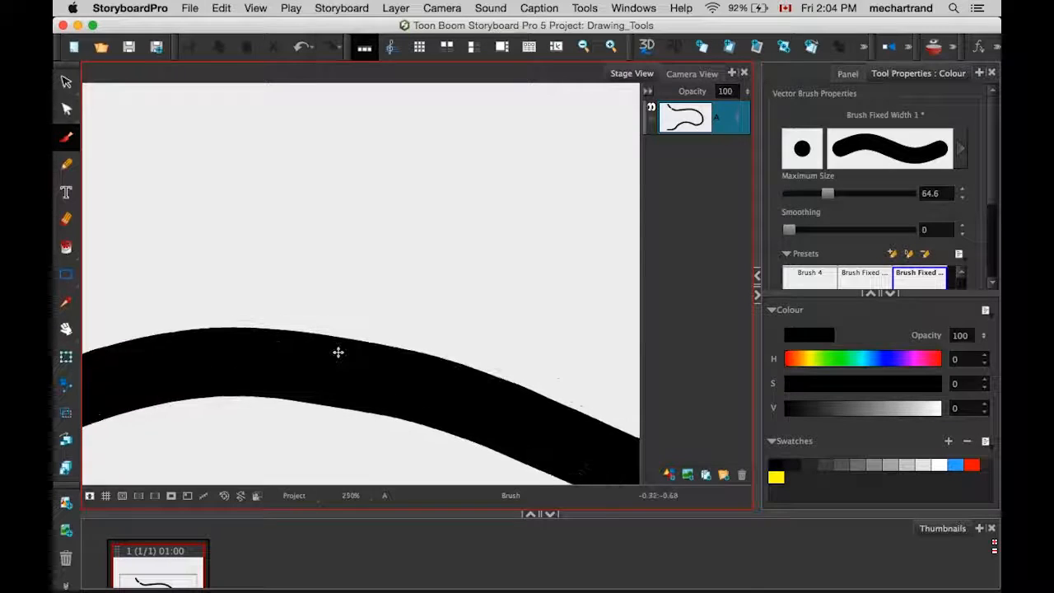
key(space)
drag(330, 362, 421, 187)
key(2)
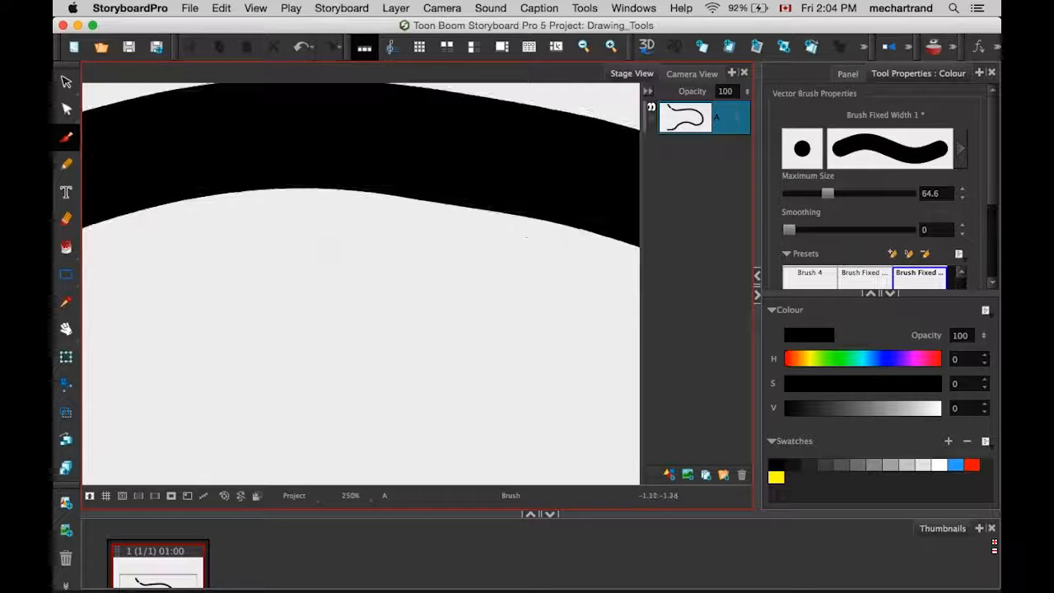
drag(329, 181, 329, 288)
key(2)
key(2)
key(2)
key(2)
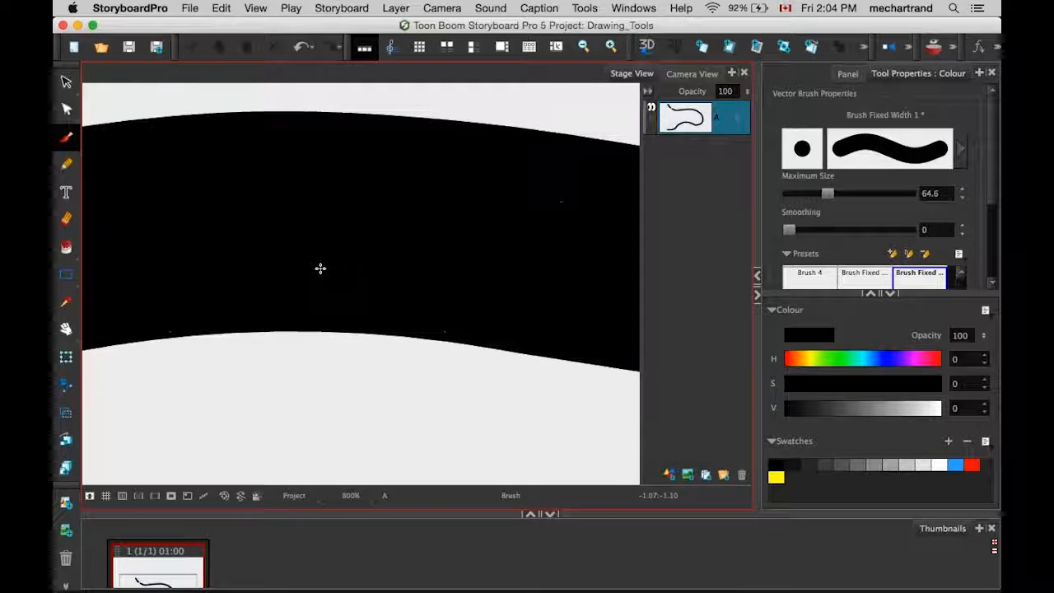
key(2)
key(2)
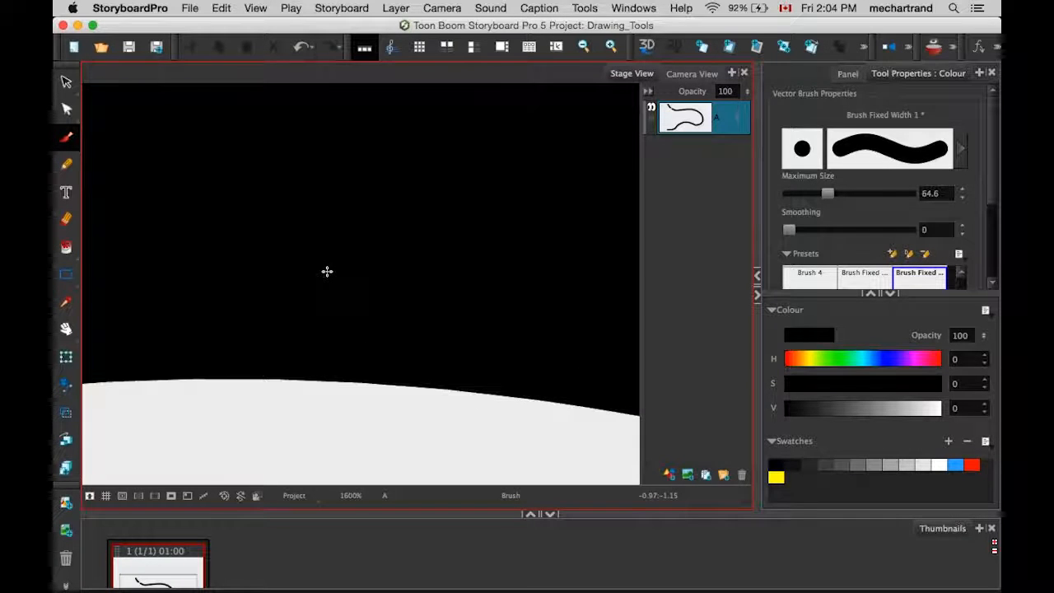
key(1)
key(1)
key(1)
key(1)
key(1)
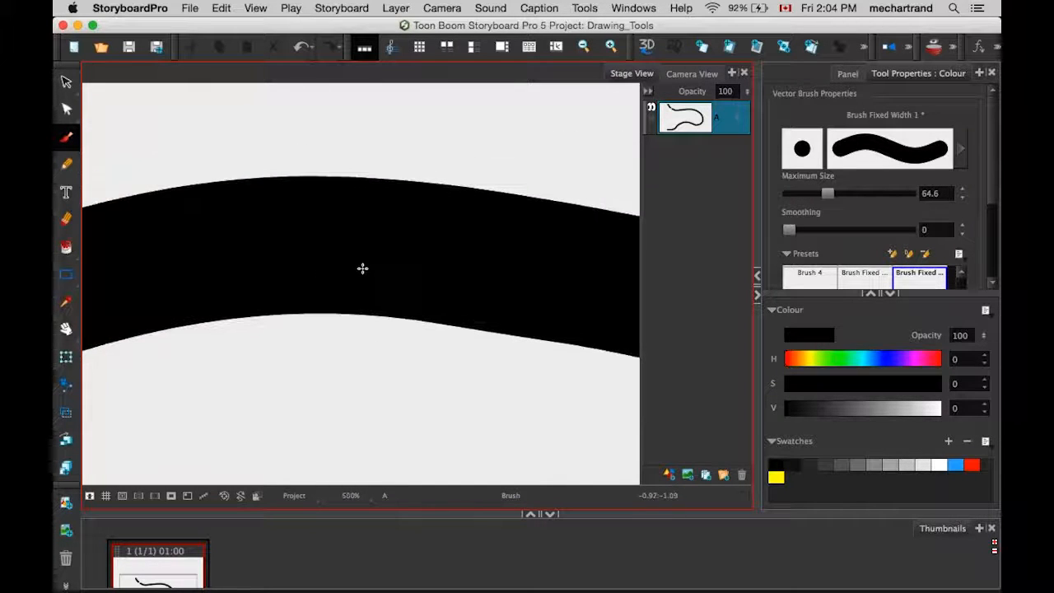
key(1)
key(1)
key(1)
key(1)
key(1)
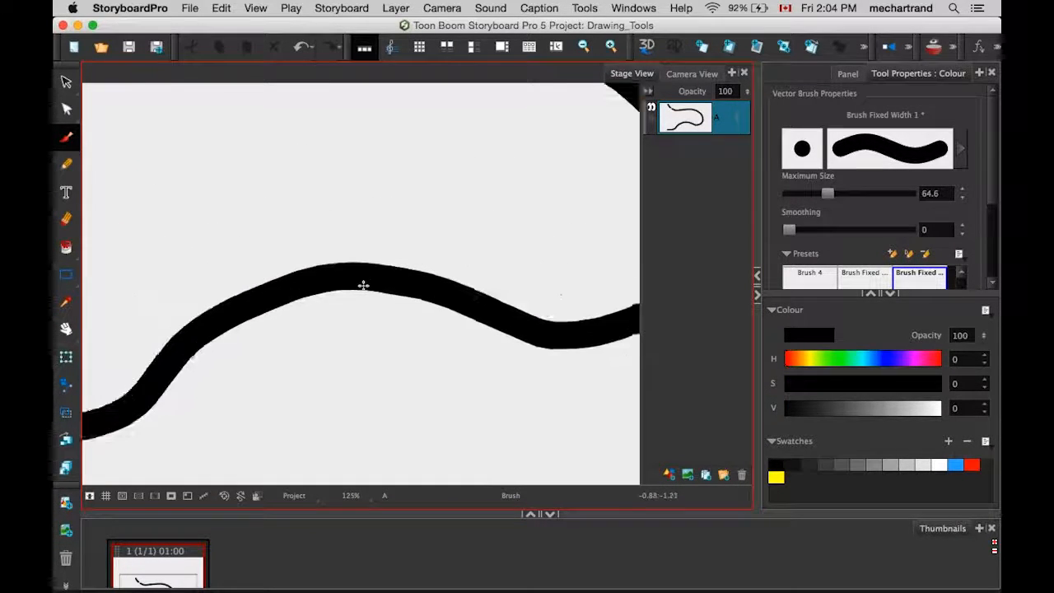
key(1)
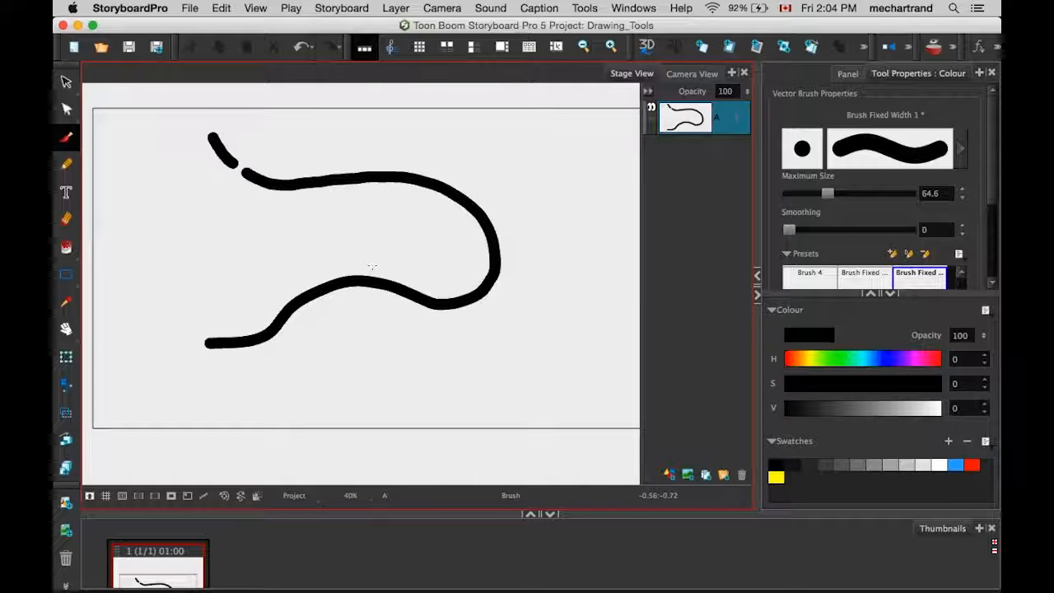
Add a bitmap layer and draw a long curved stroke on it with the Soft Lead brush at maximum size 87.8.
click(687, 474)
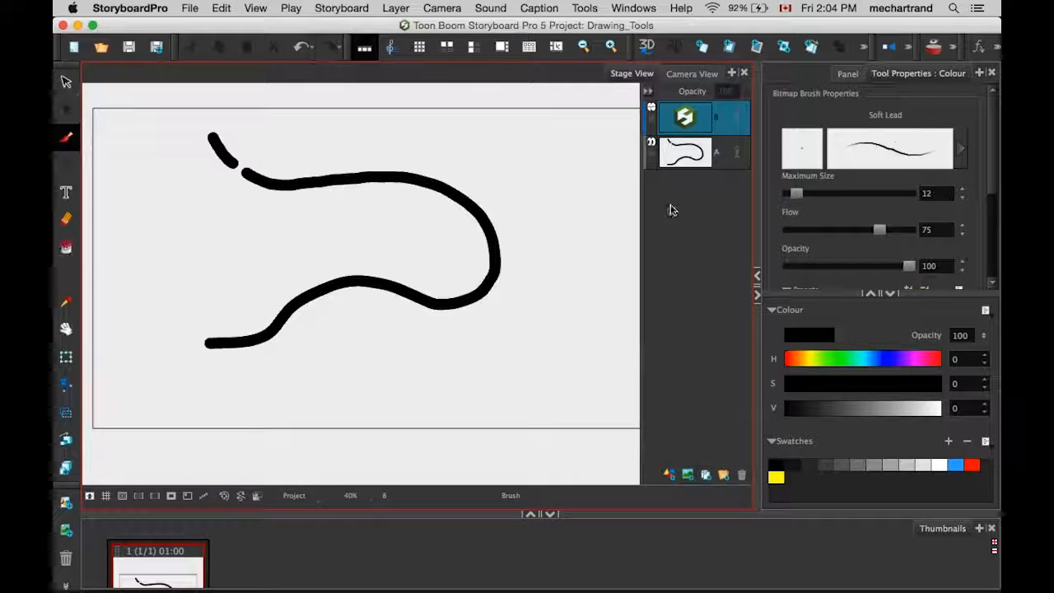
click(692, 125)
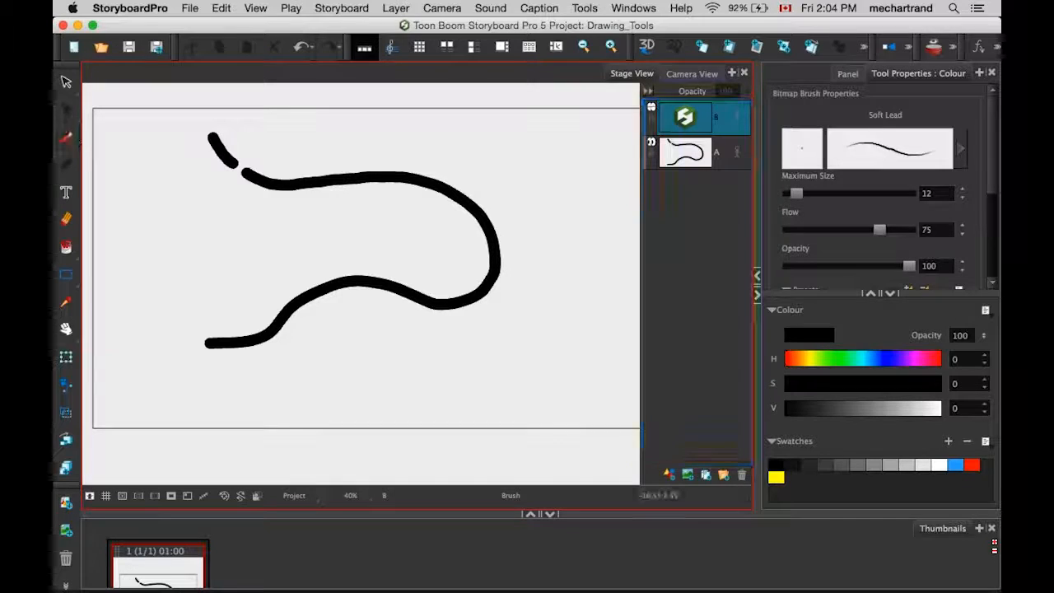
drag(176, 154, 200, 189)
key(super+z)
drag(796, 194, 842, 195)
mouse_move(163, 161)
mouse_down()
mouse_move(235, 207)
mouse_move(327, 218)
mouse_move(396, 359)
mouse_up()
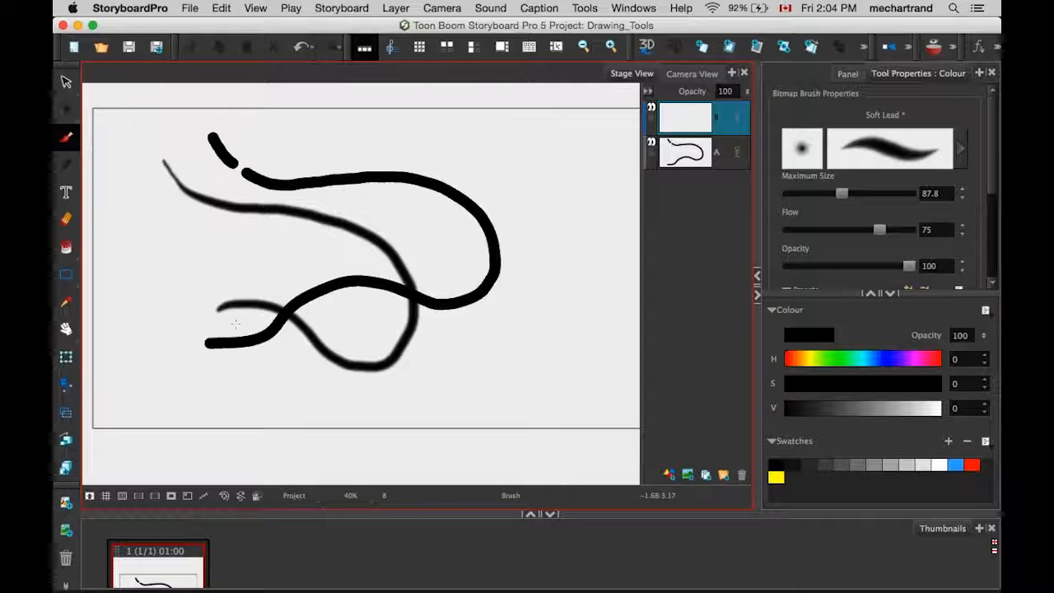
Examine the edges of the bitmap stroke at up to 1000% magnification, then return to a view of both strokes.
scroll(239, 304, up, 2)
scroll(268, 298, up, 5)
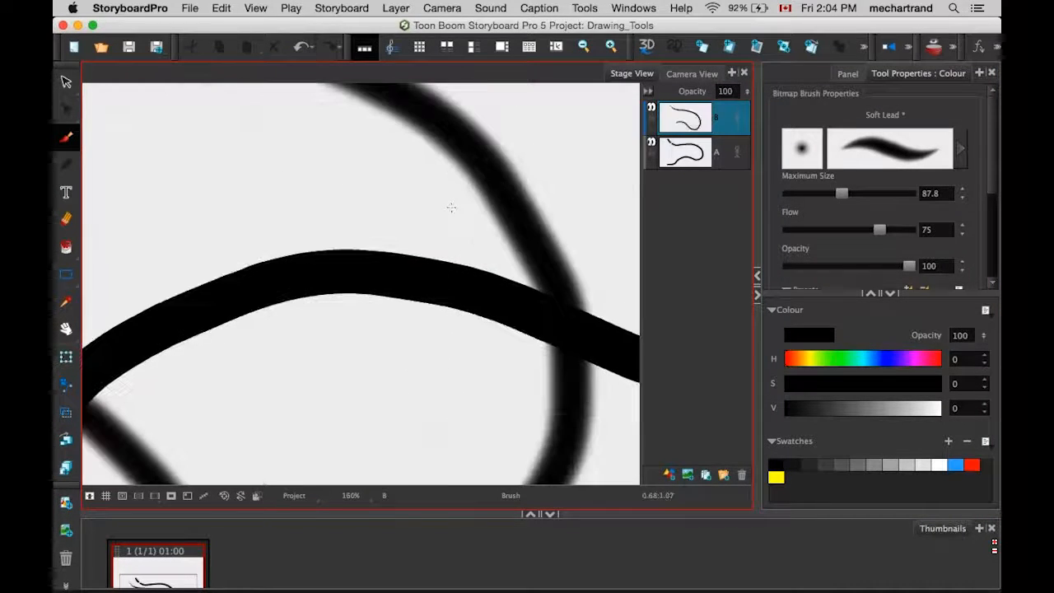
scroll(390, 252, up, 6)
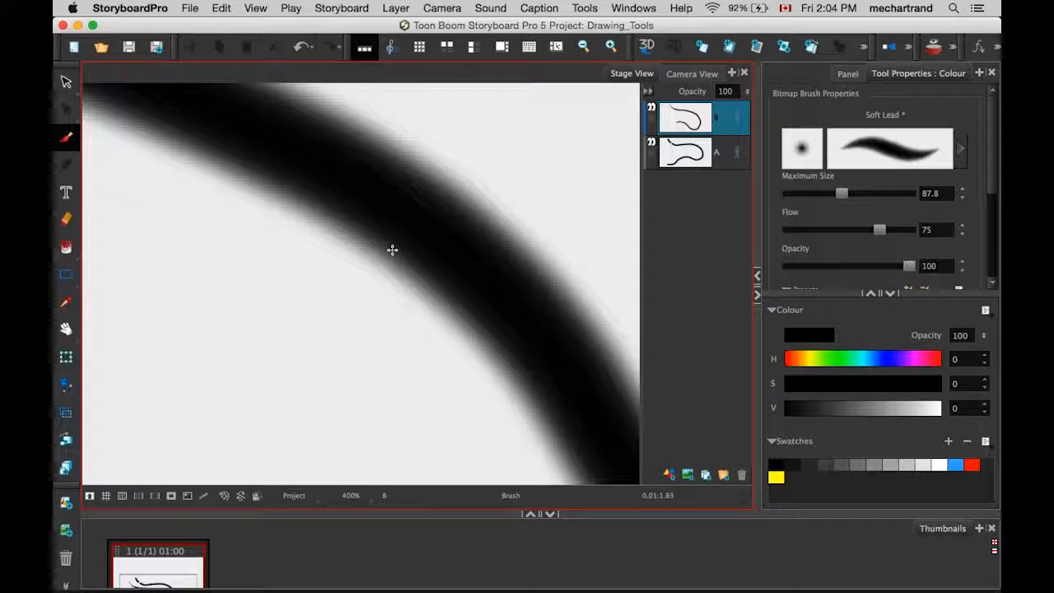
scroll(374, 217, up, 2)
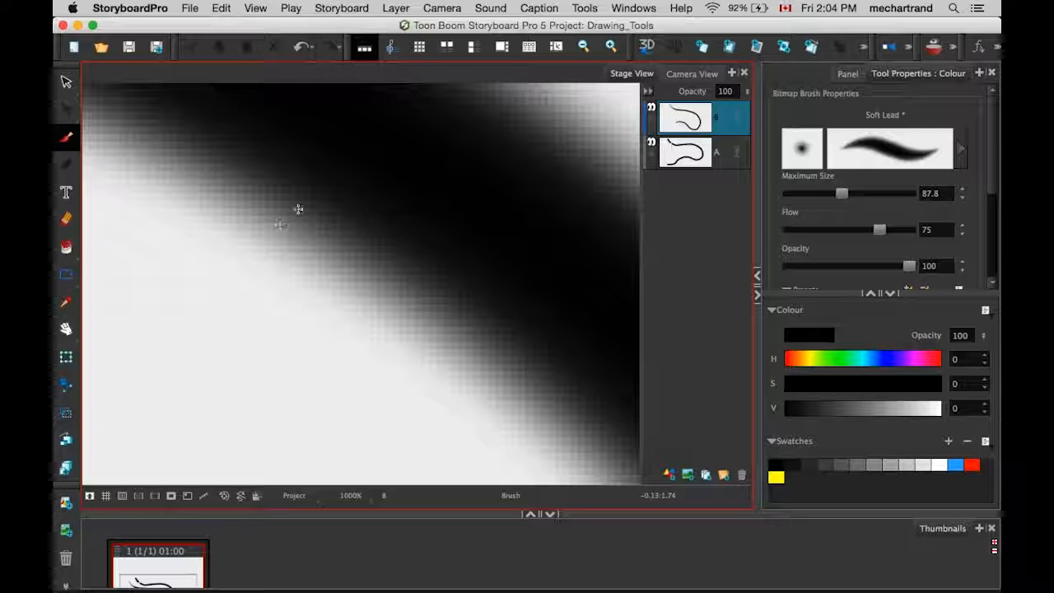
scroll(371, 259, down, 3)
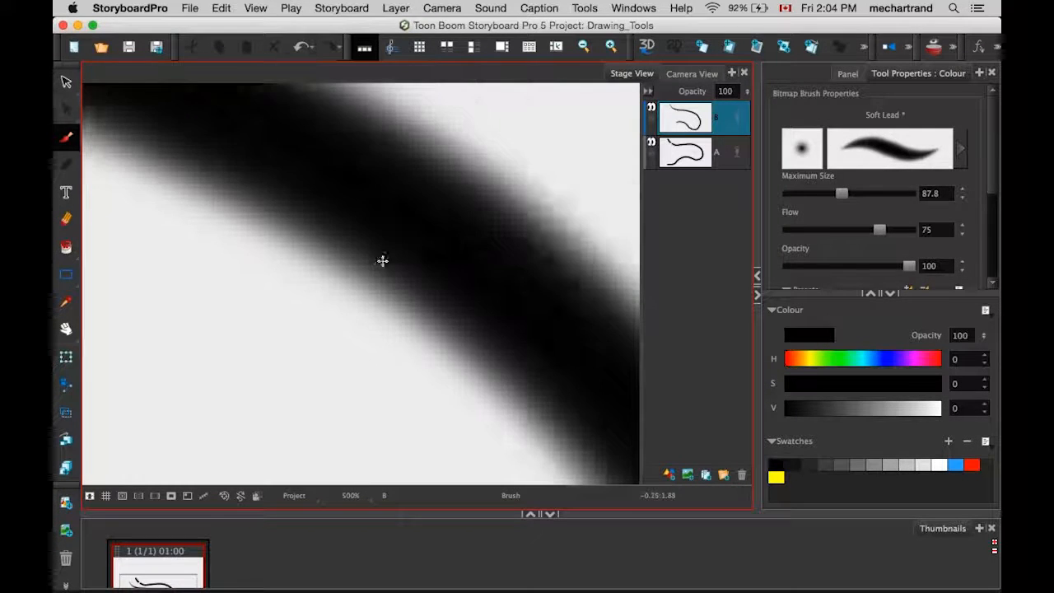
scroll(383, 261, down, 6)
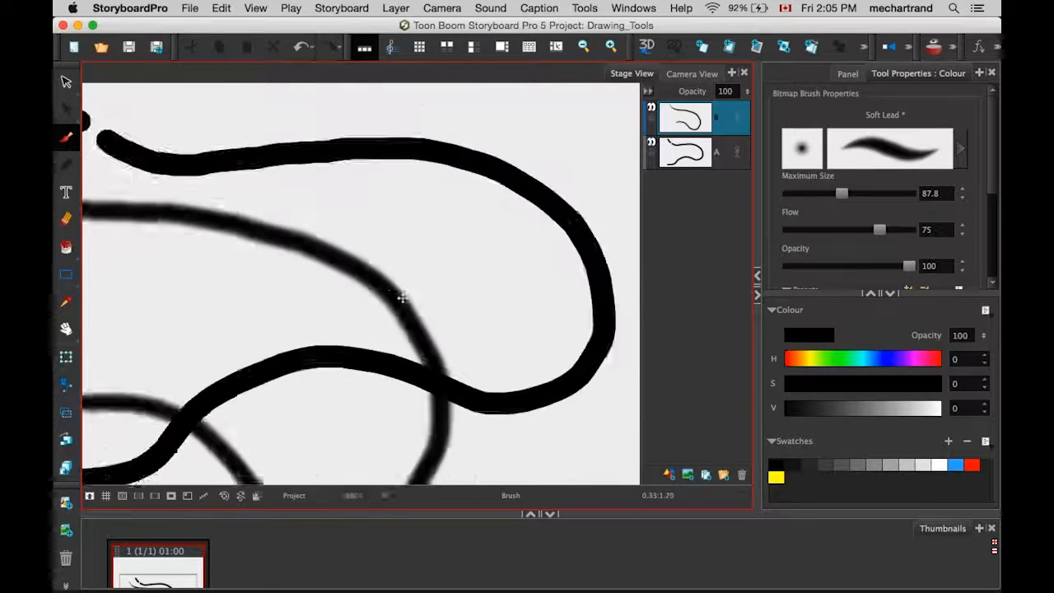
scroll(402, 297, down, 3)
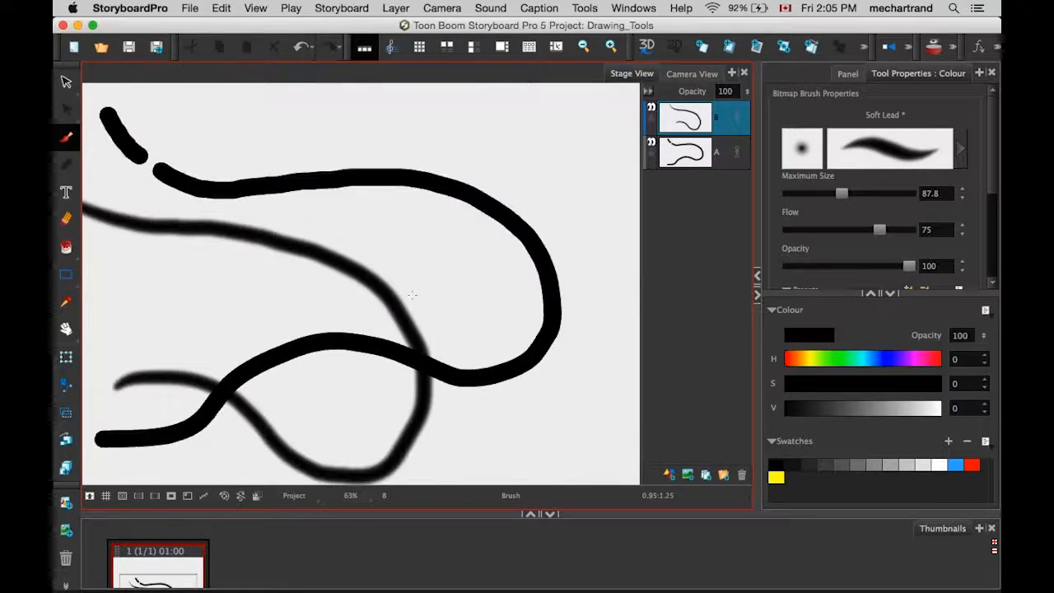
Delete both the bitmap layer and the vector layer with their strokes.
shift+click(705, 161)
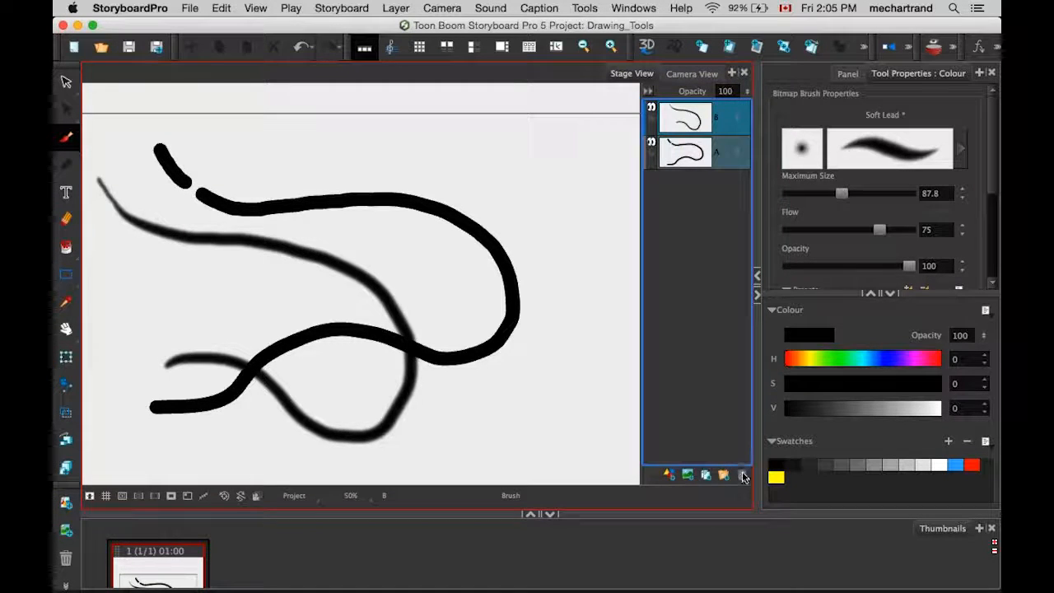
click(742, 476)
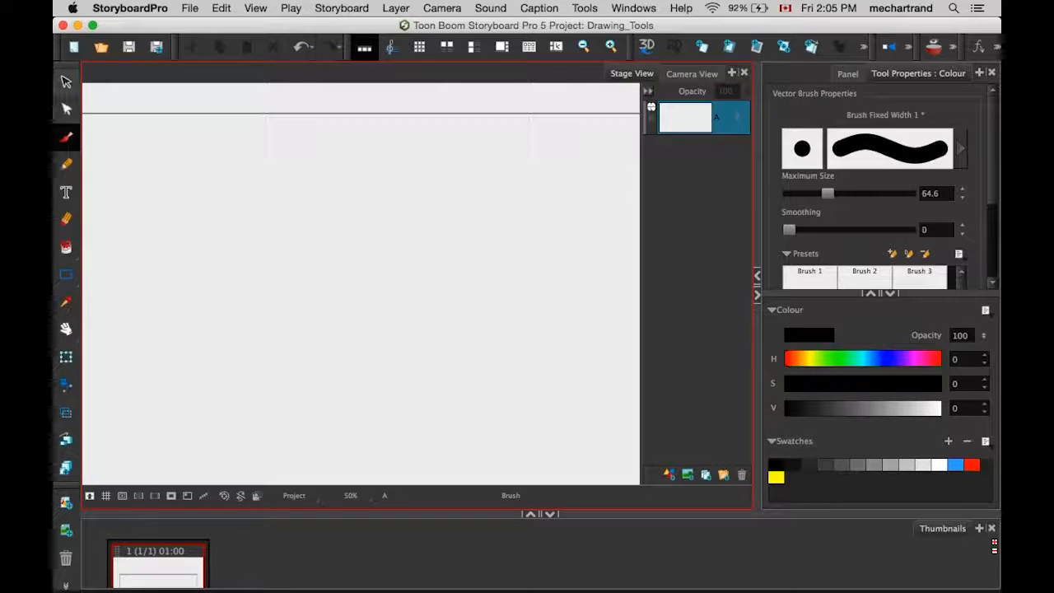
Look through the tools grouped with the Contour Editor and Paint tools, and switch to the Select tool.
click(69, 111)
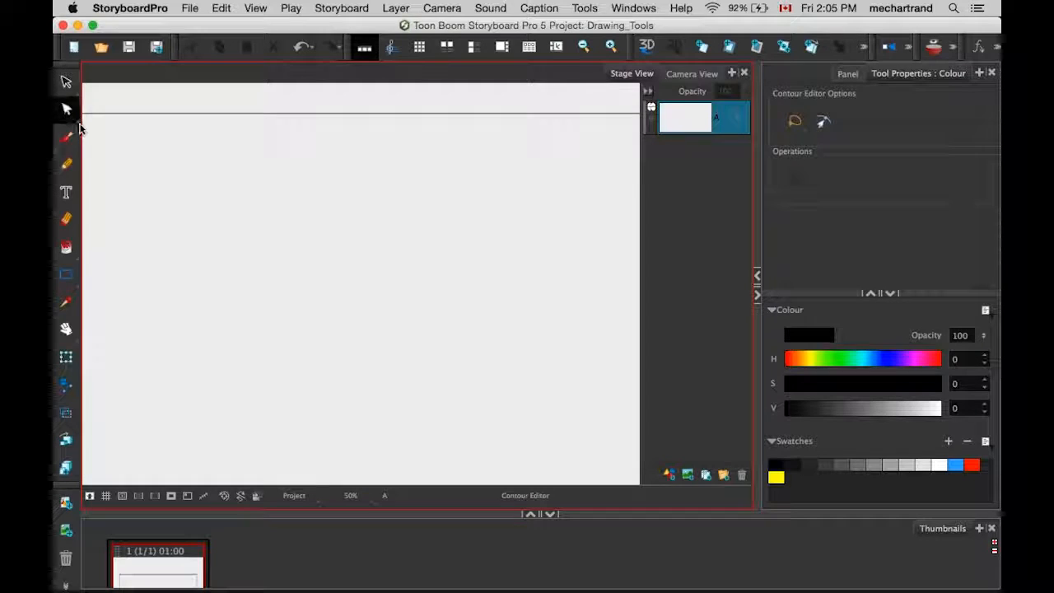
mouse_move(68, 109)
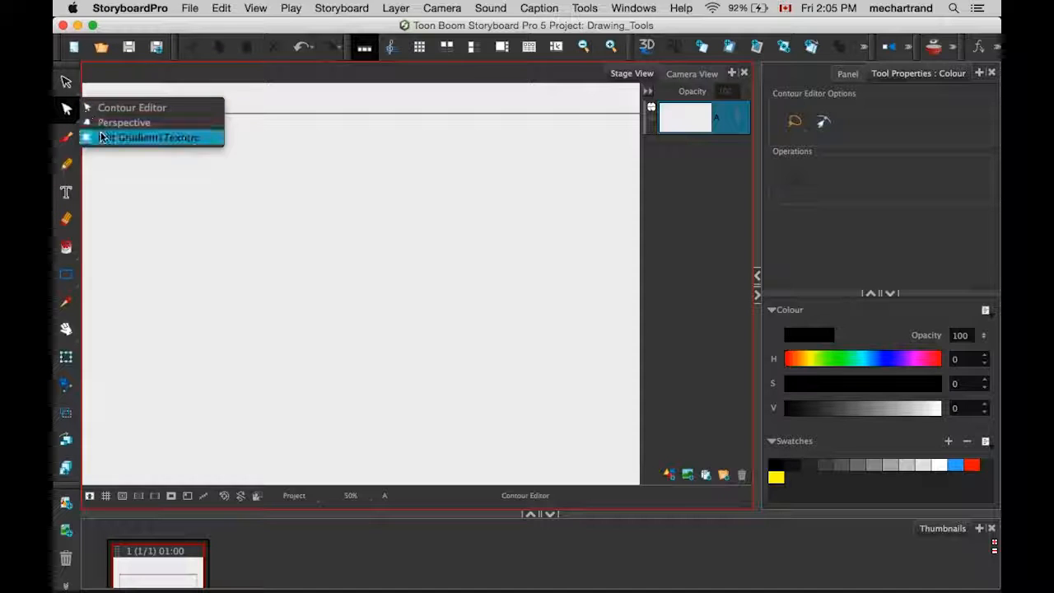
click(71, 254)
mouse_move(70, 254)
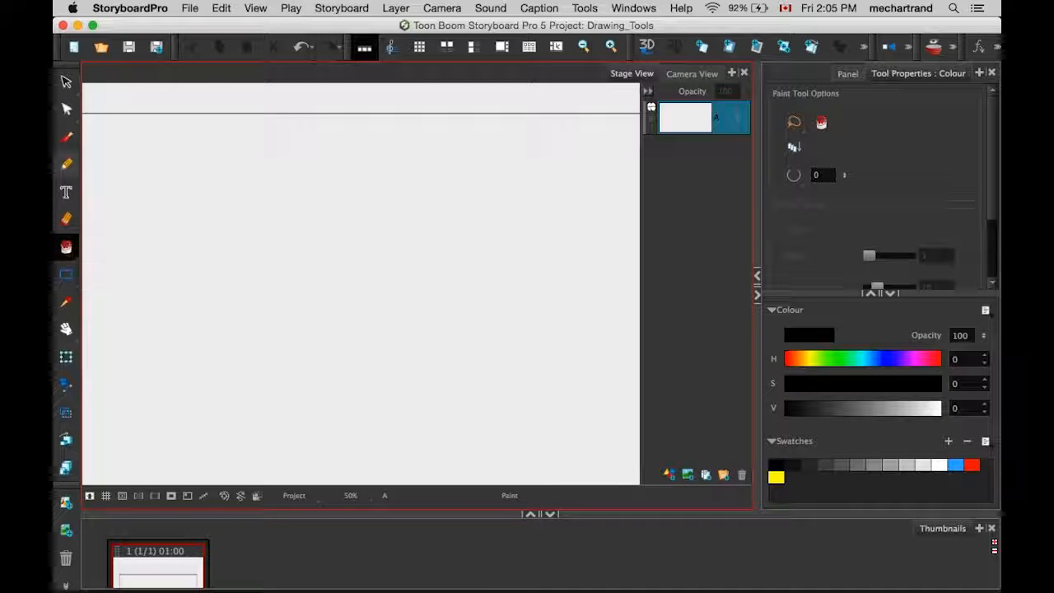
click(66, 82)
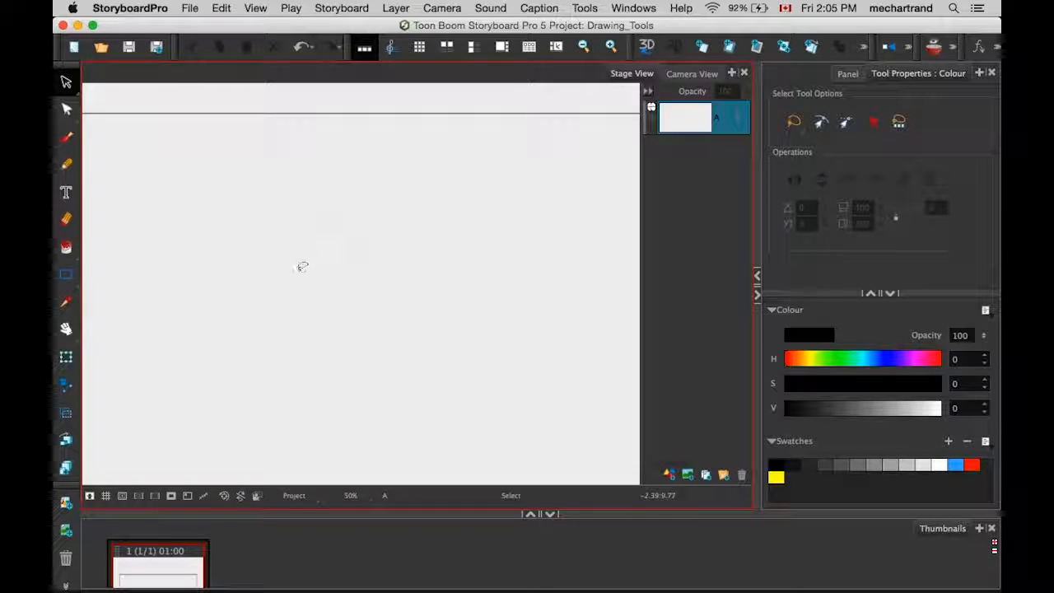
Activate the Brush tool and enlarge its properties area in height and width to show more of the brush presets.
scroll(329, 228, down, 2)
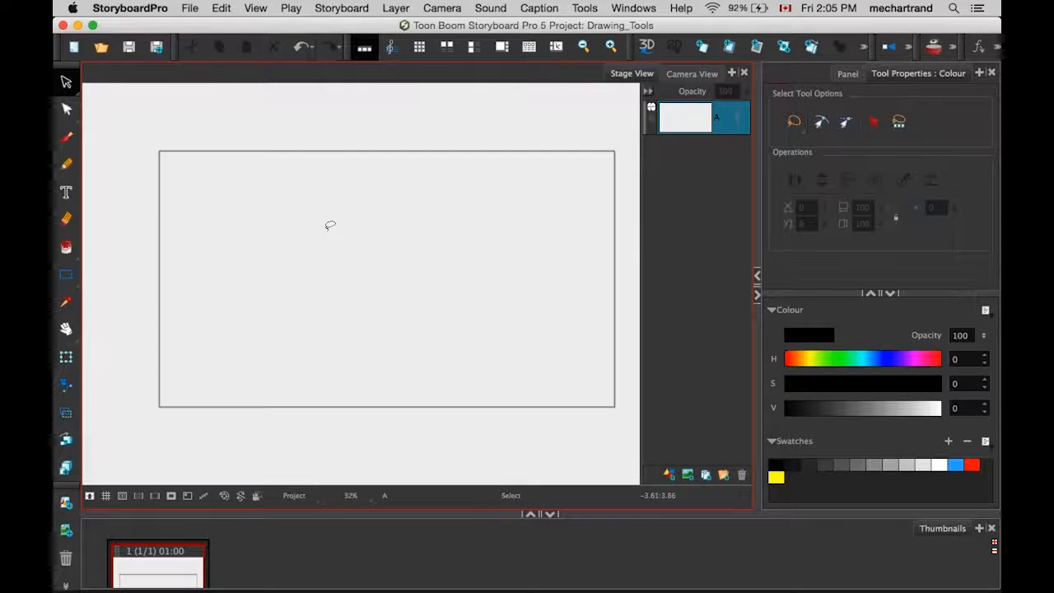
scroll(354, 227, right, 2)
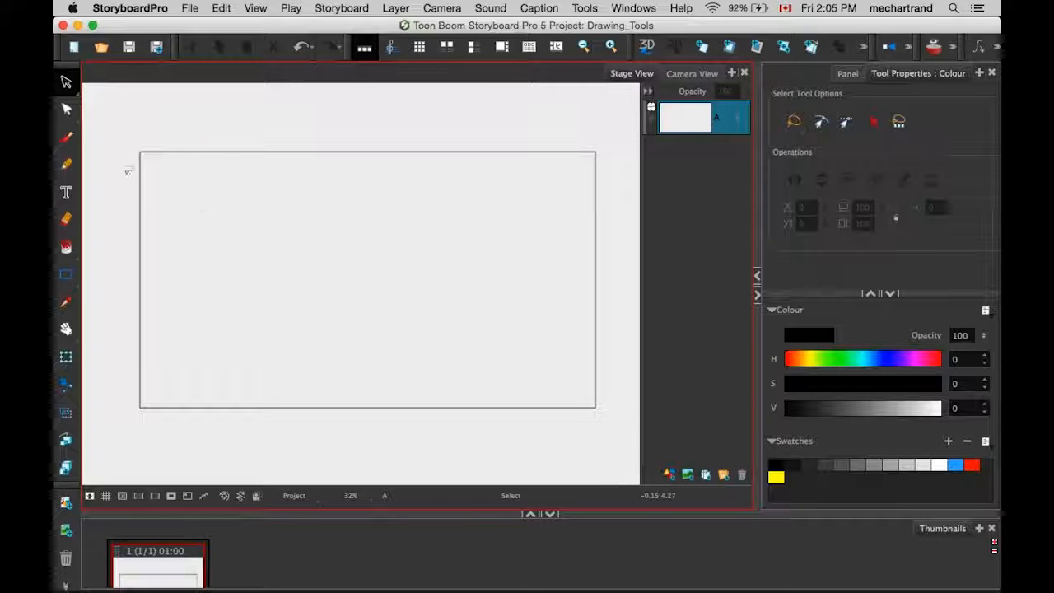
click(66, 138)
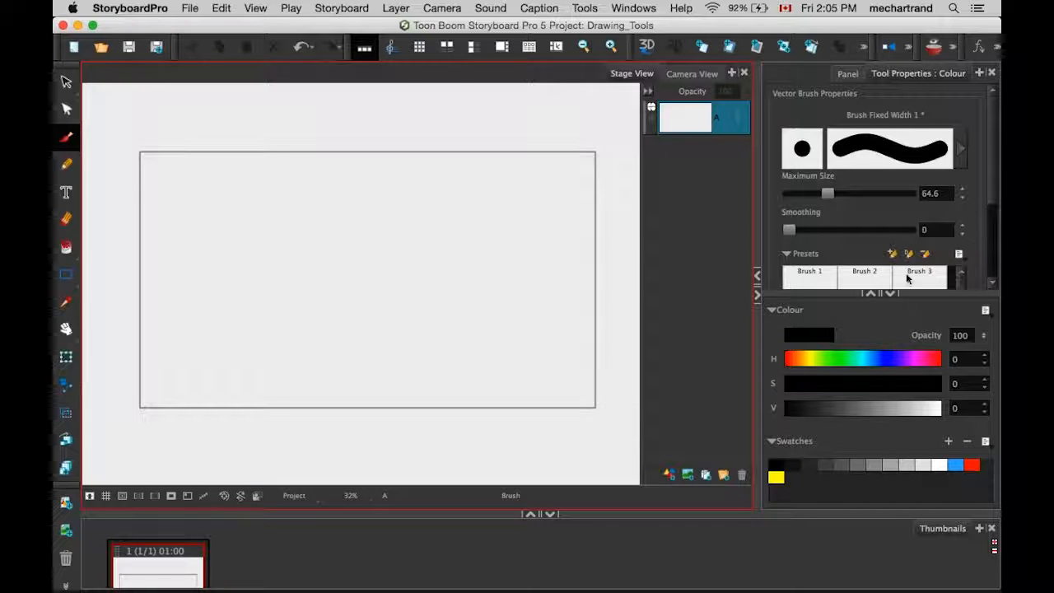
click(890, 293)
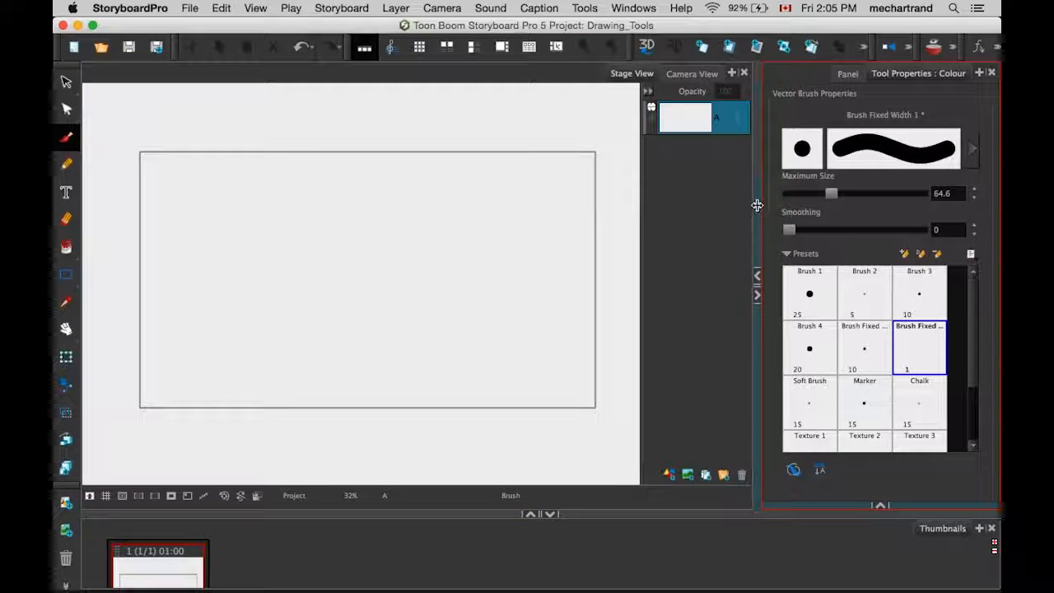
drag(760, 204, 737, 206)
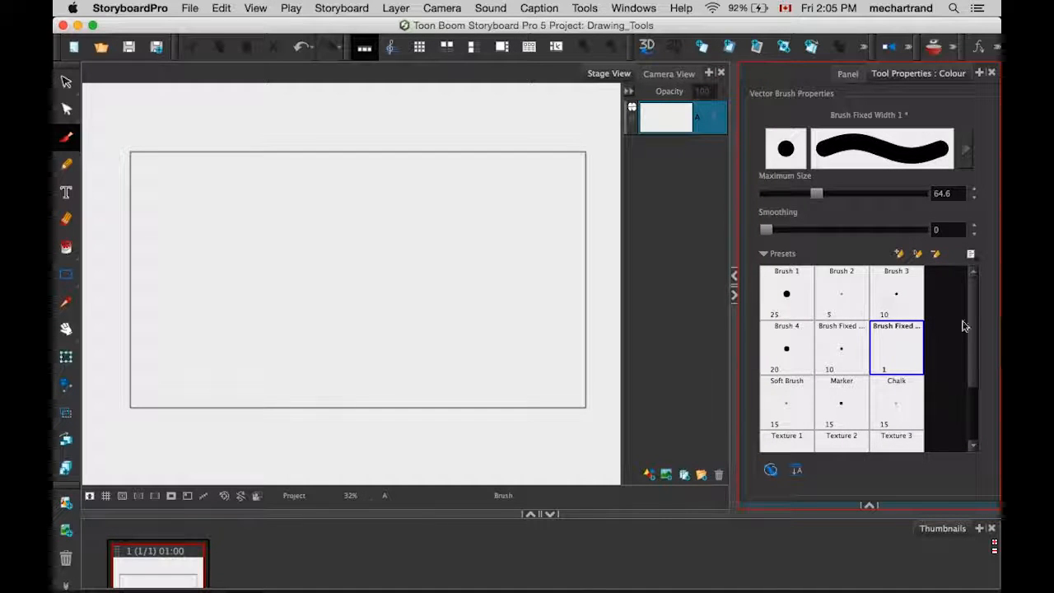
Choose the Brush 2 preset, set its maximum size to 52.2, and draw a curved stroke inside the camera frame.
click(818, 304)
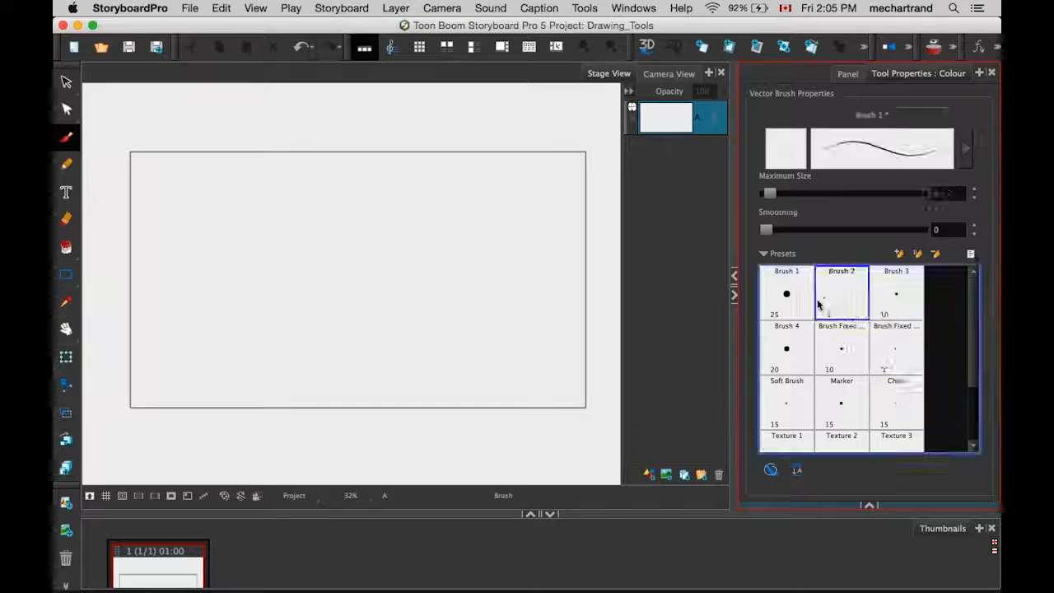
drag(769, 194, 807, 194)
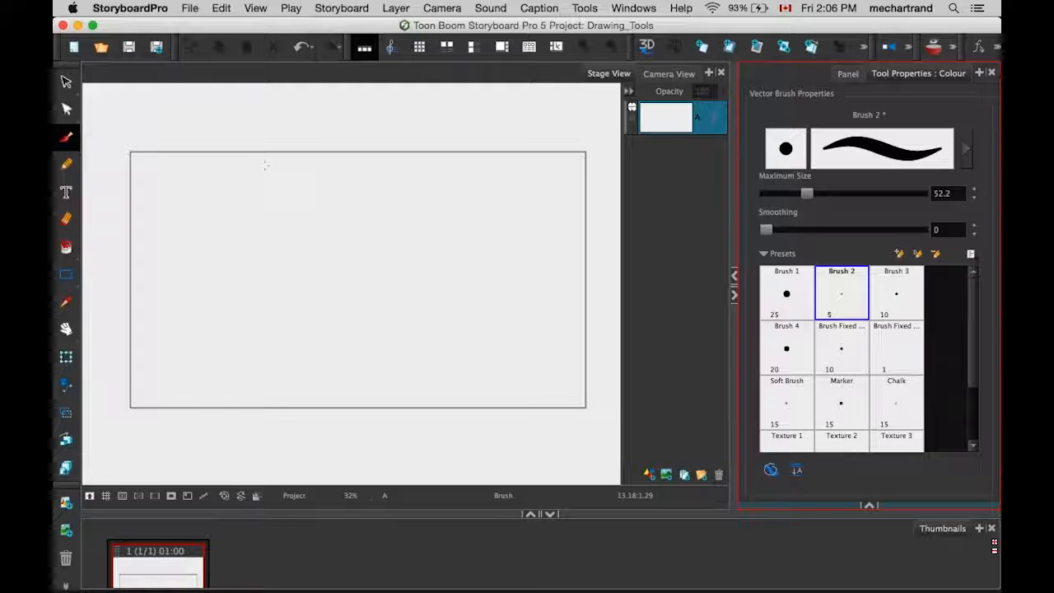
mouse_move(263, 168)
mouse_down()
mouse_move(288, 188)
mouse_move(377, 201)
mouse_move(458, 287)
mouse_move(328, 316)
mouse_up()
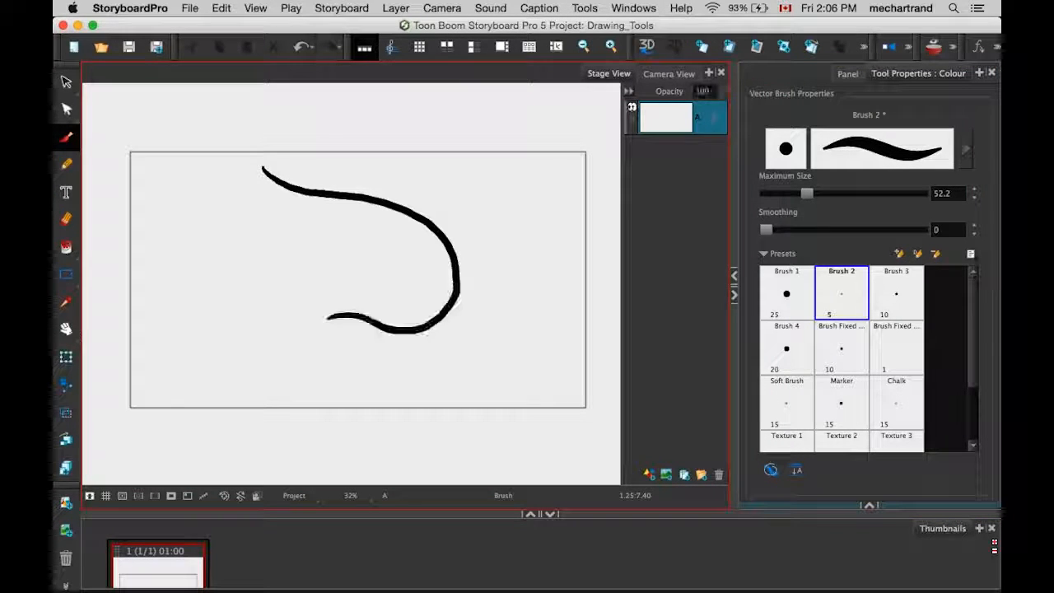
Activate the Pencil tool, set its maximum size to 39.8, and draw a curved stroke beside the brush stroke.
click(66, 163)
drag(768, 193, 798, 193)
mouse_move(216, 176)
mouse_down()
mouse_move(346, 279)
mouse_move(244, 344)
mouse_up()
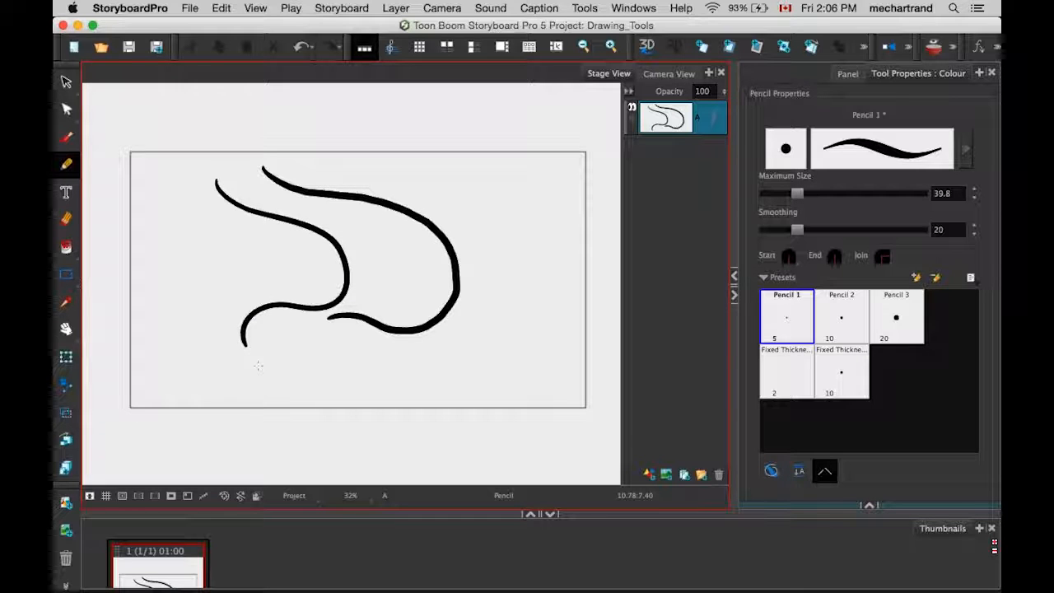
Use the Contour Editor to inspect the points of the brush stroke and those of the pencil stroke.
scroll(257, 366, up, 2)
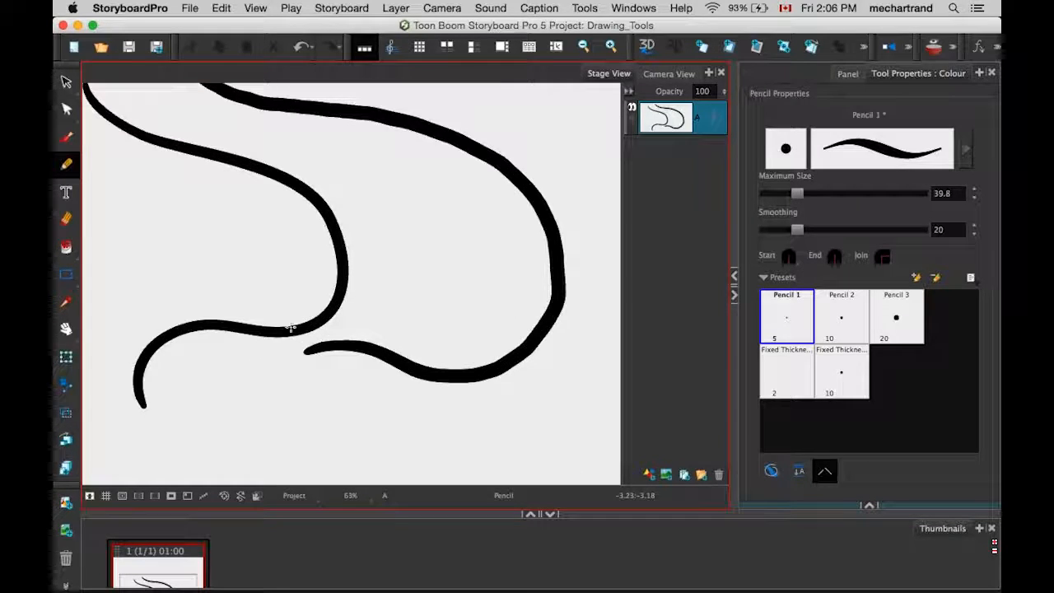
scroll(289, 327, up, 1)
scroll(411, 238, up, 1)
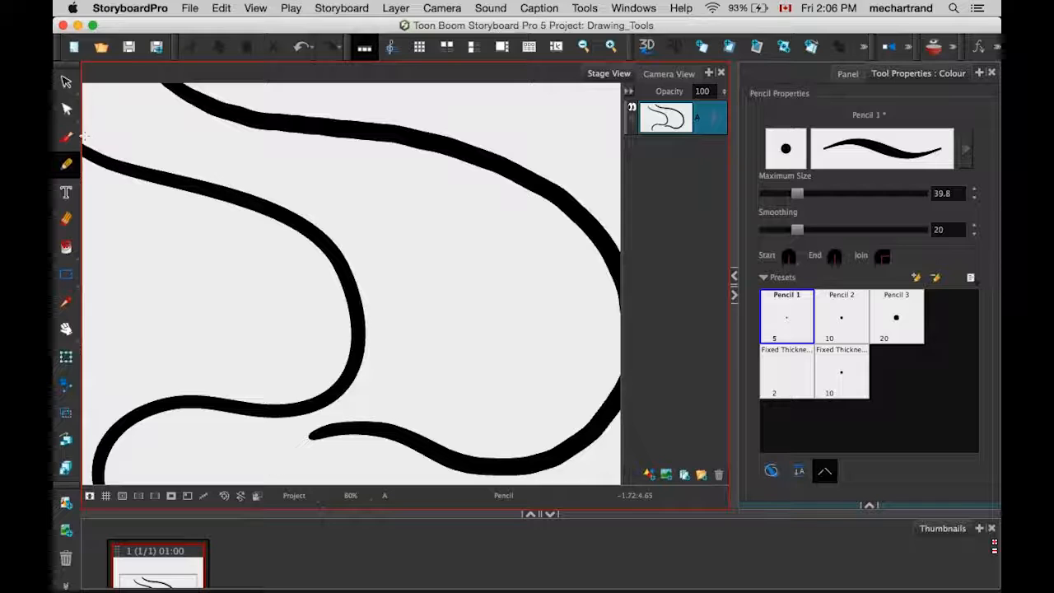
click(66, 109)
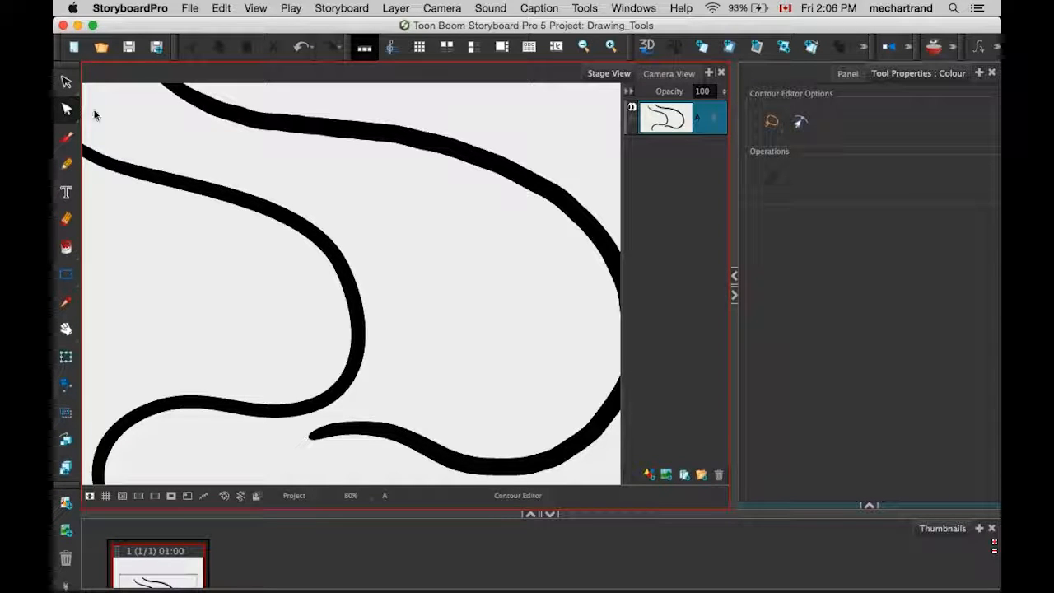
drag(402, 187, 408, 214)
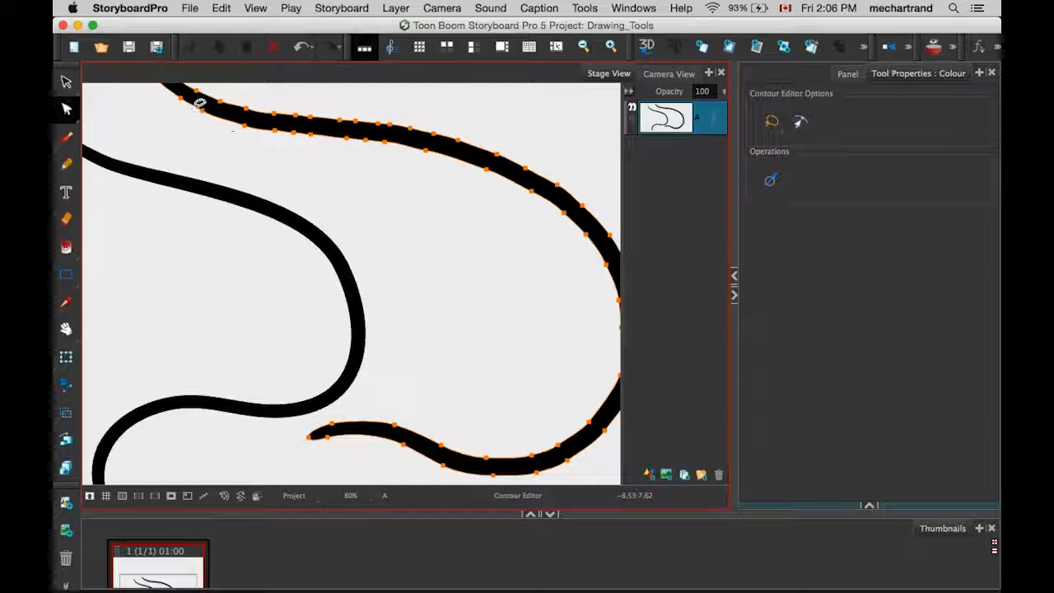
drag(412, 285, 305, 287)
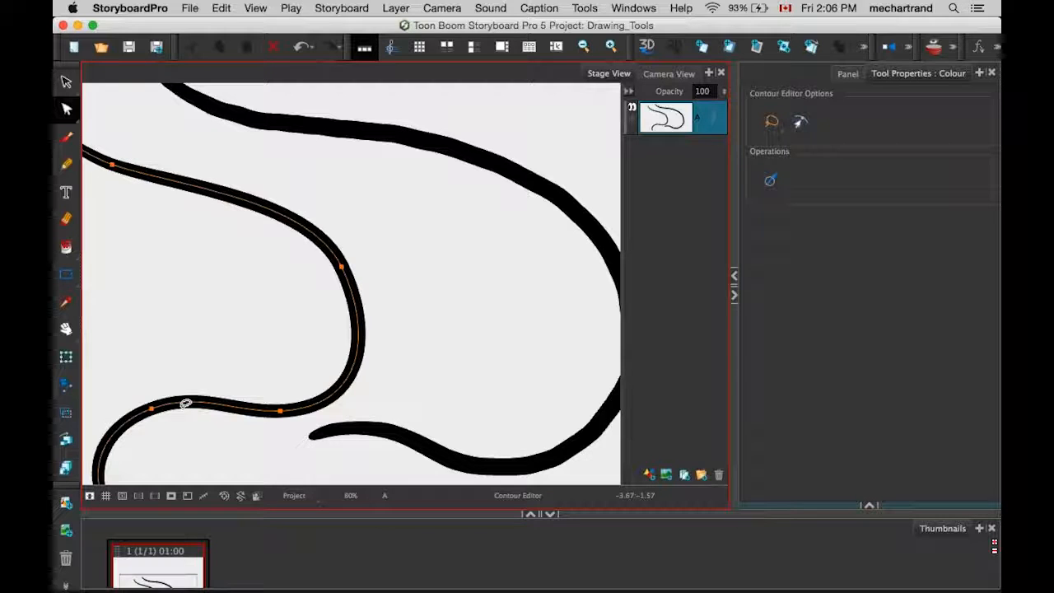
Reshape the pencil stroke by moving its middle point outwards and pulling the segment below that point inwards.
key(1)
key(1)
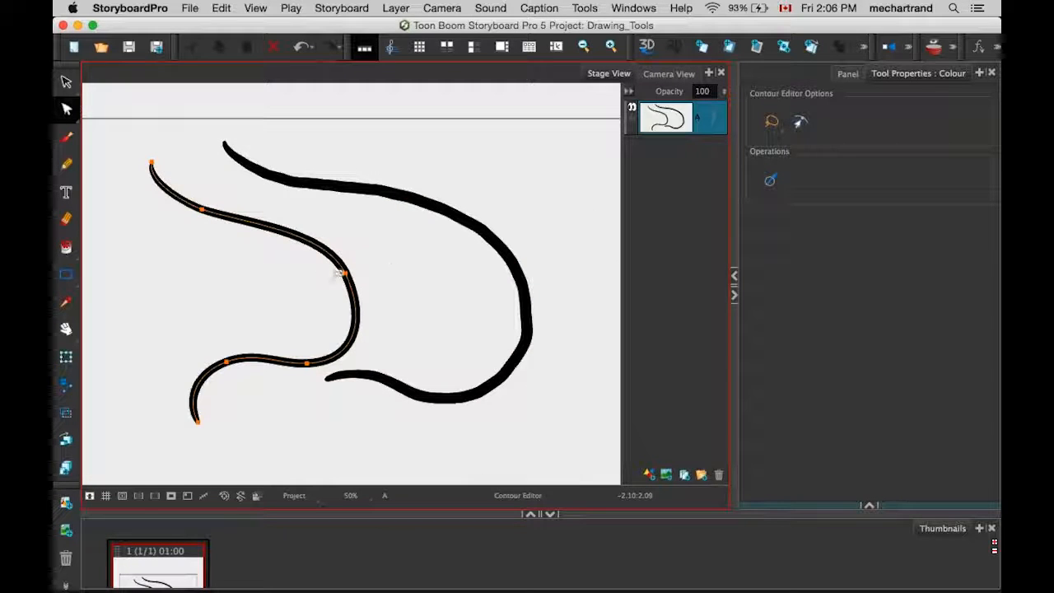
mouse_move(346, 275)
mouse_down()
mouse_move(275, 297)
mouse_move(406, 265)
mouse_up()
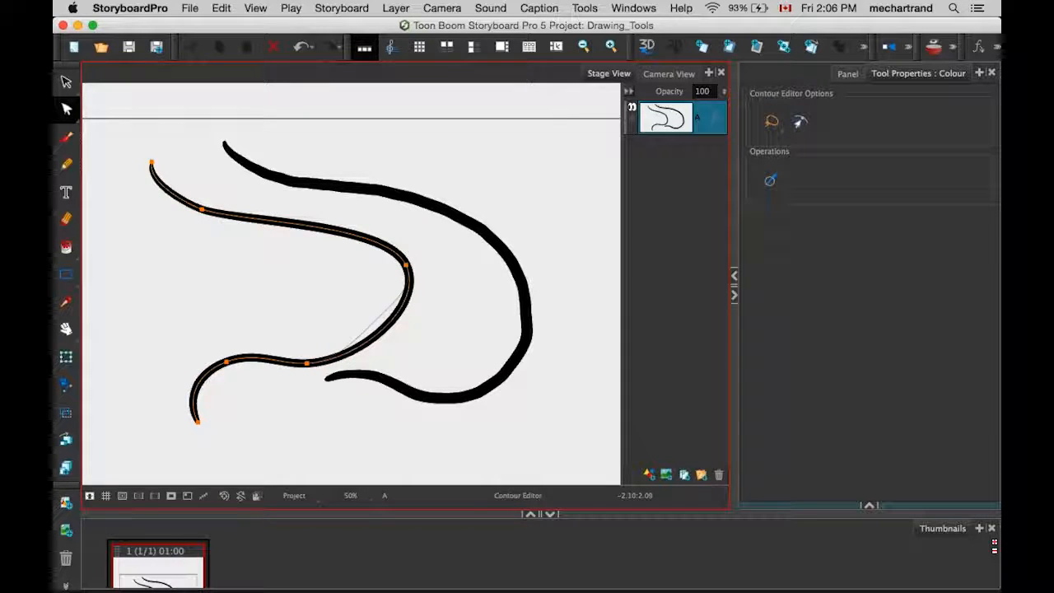
drag(382, 329, 349, 299)
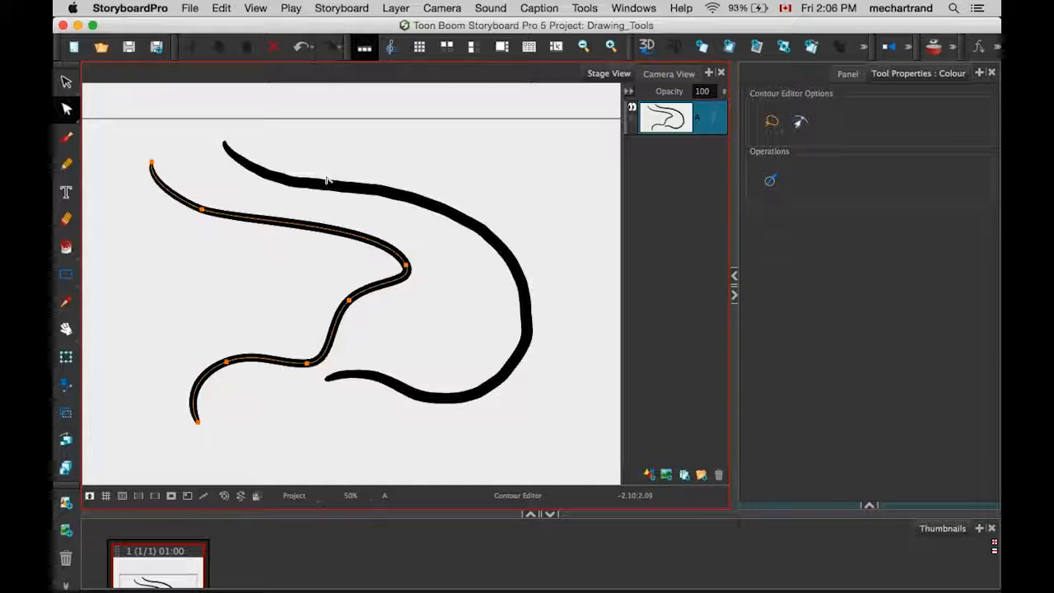
Pull a group of points on the brush stroke's upper contour outwards and delete the lower contour points beneath the bulge.
click(484, 242)
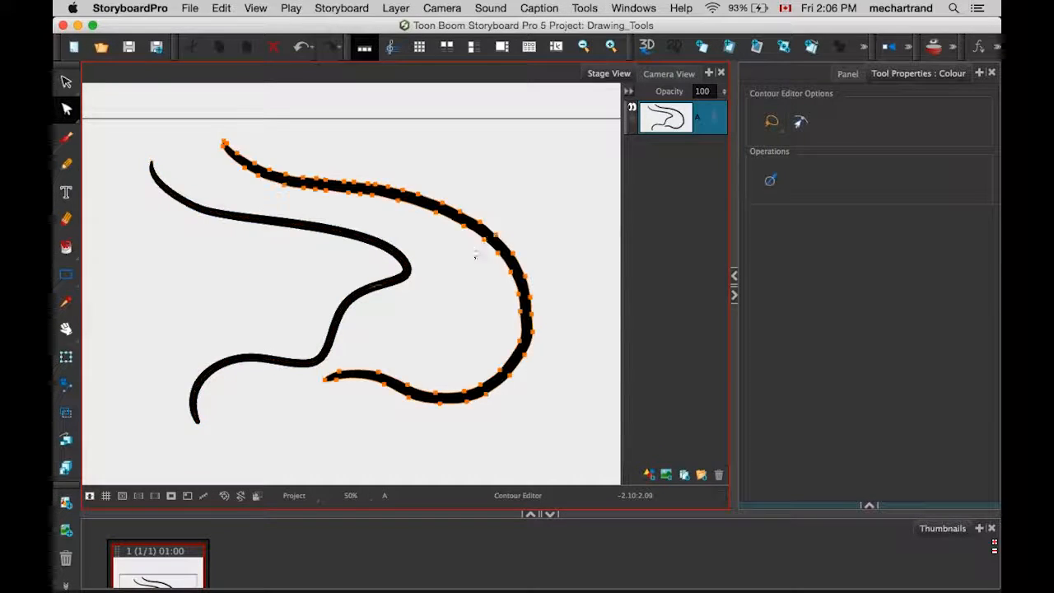
mouse_move(447, 180)
mouse_down()
mouse_move(367, 179)
mouse_move(485, 231)
mouse_move(522, 165)
mouse_up()
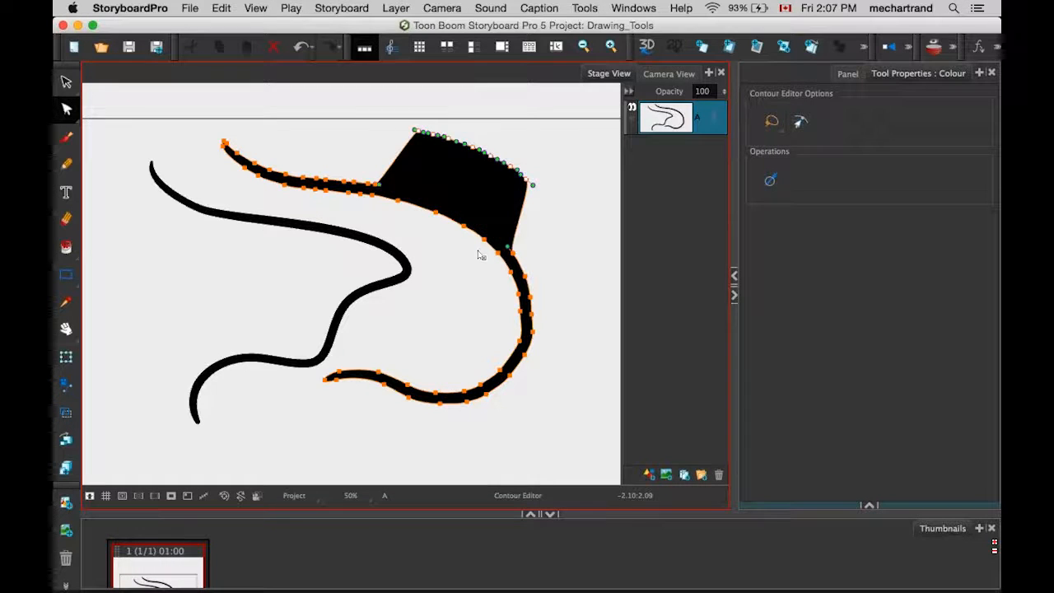
click(484, 271)
key(Delete)
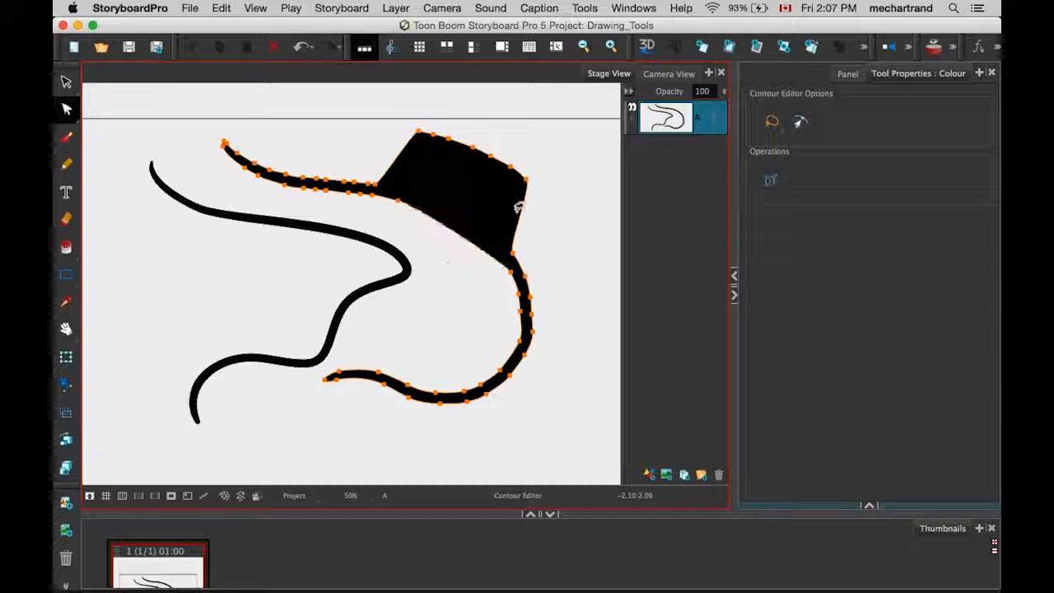
Delete the points along the bulge's outer edge and pull its far corner outwards into a sharp shape.
drag(527, 209, 513, 192)
key(Delete)
drag(433, 137, 583, 158)
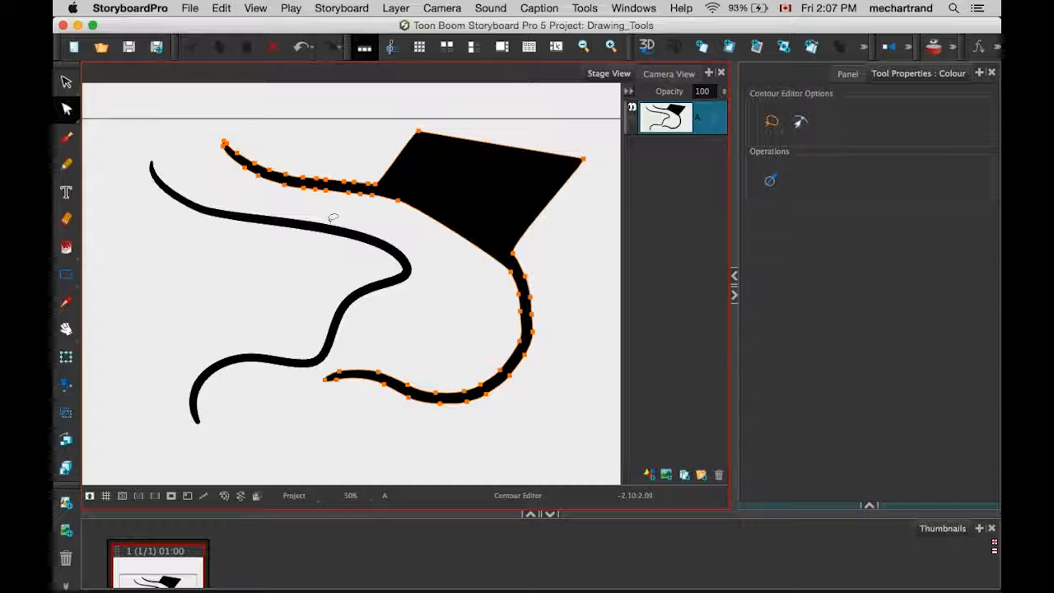
Select and delete both the brush and pencil strokes, and switch back to the Brush tool.
click(65, 81)
click(327, 181)
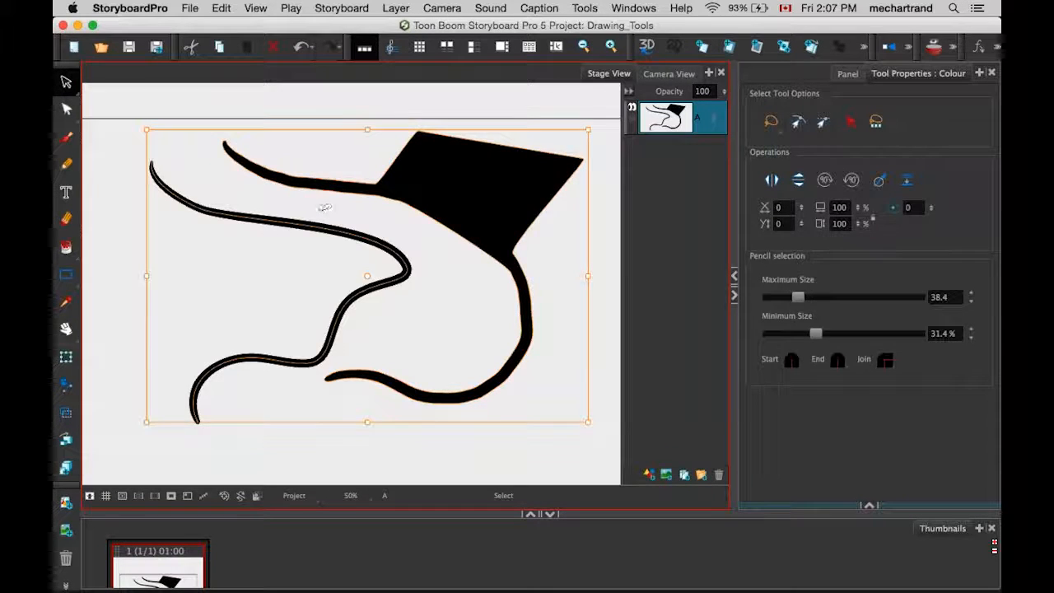
key(Delete)
click(67, 142)
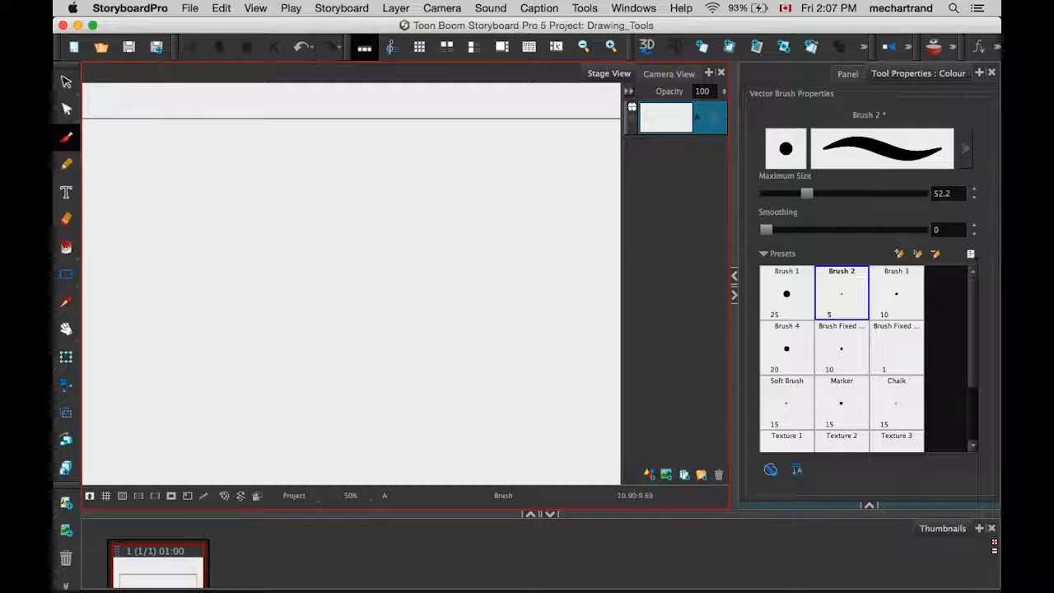
Sketch a curved outline from short overlapping brush strokes and undo them.
mouse_move(371, 148)
mouse_down()
mouse_move(442, 229)
mouse_move(408, 315)
mouse_move(360, 324)
mouse_up()
mouse_move(445, 278)
mouse_down()
mouse_move(330, 321)
mouse_move(300, 282)
mouse_up()
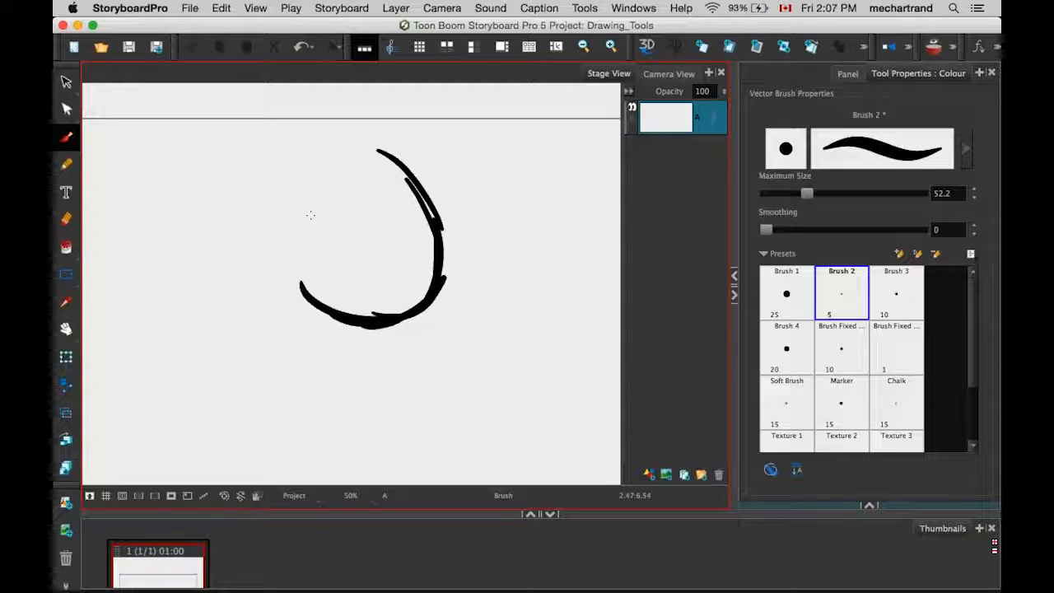
key(super+z)
key(super+z)
key(super+z)
key(super+z)
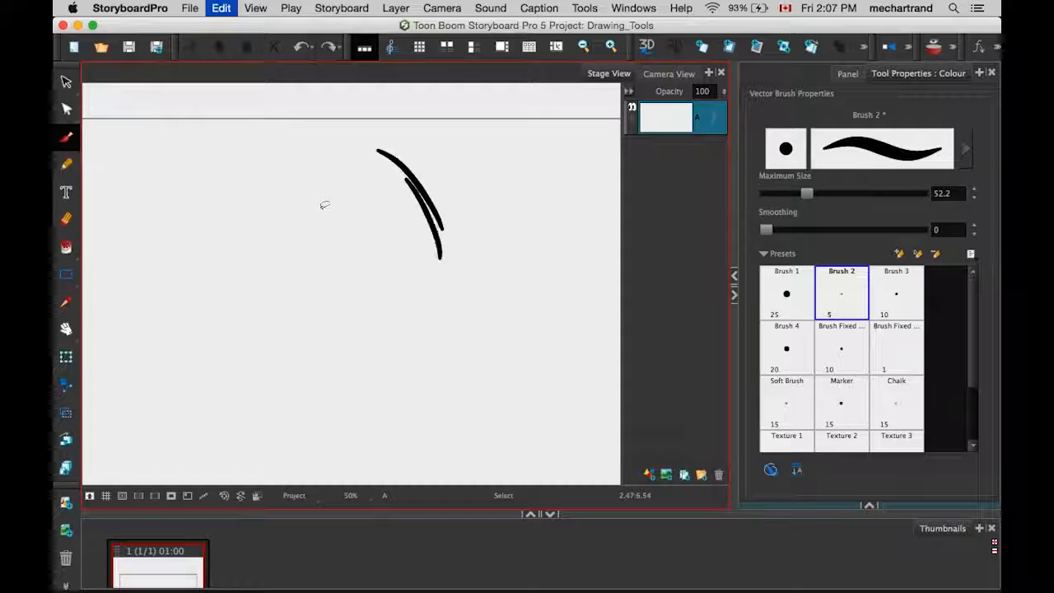
key(super+z)
Draw a large curve from two brush strokes meeting in the middle, and a smaller curve of two joined strokes inside it.
mouse_move(313, 152)
mouse_down()
mouse_move(392, 209)
mouse_move(420, 280)
mouse_move(345, 340)
mouse_up()
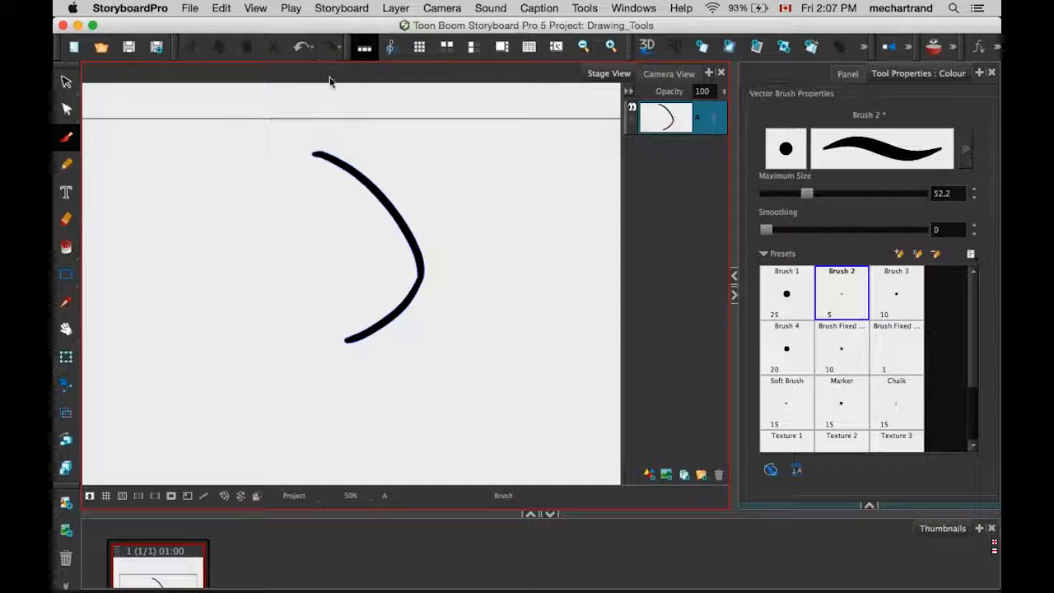
key(2)
key(2)
key(2)
key(2)
key(2)
key(2)
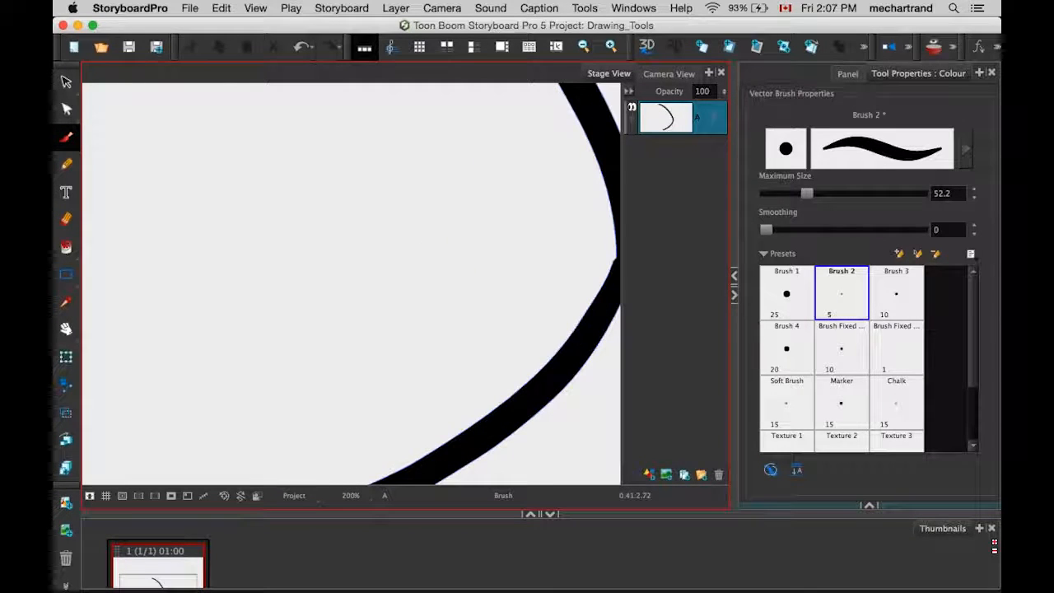
scroll(350, 284, right, 5)
drag(384, 151, 333, 286)
drag(171, 249, 326, 285)
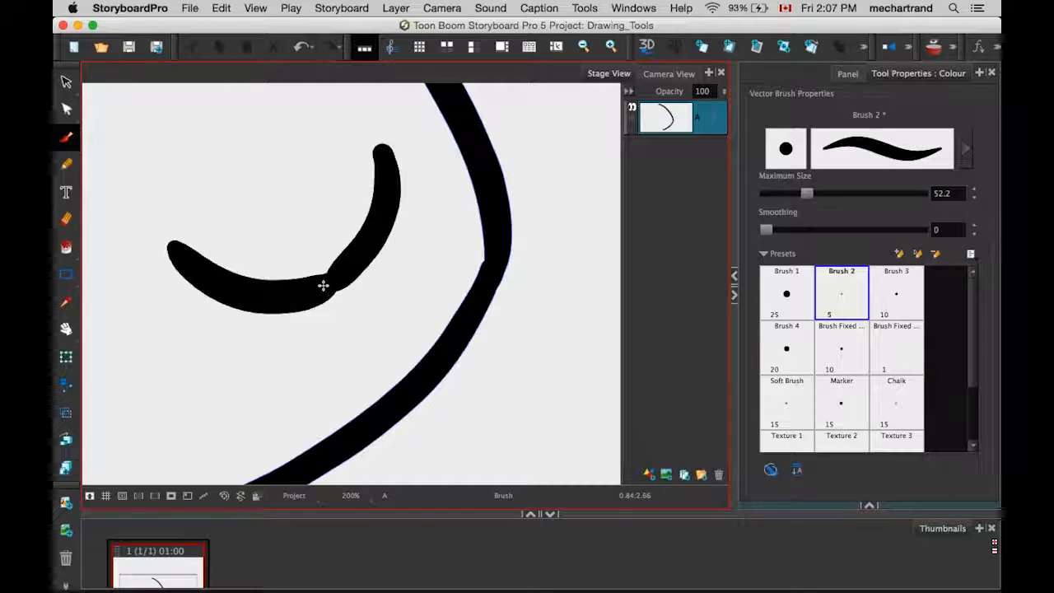
Activate the Pencil tool and draw a curve from two strokes meeting end to end beside the large brush curve.
click(66, 164)
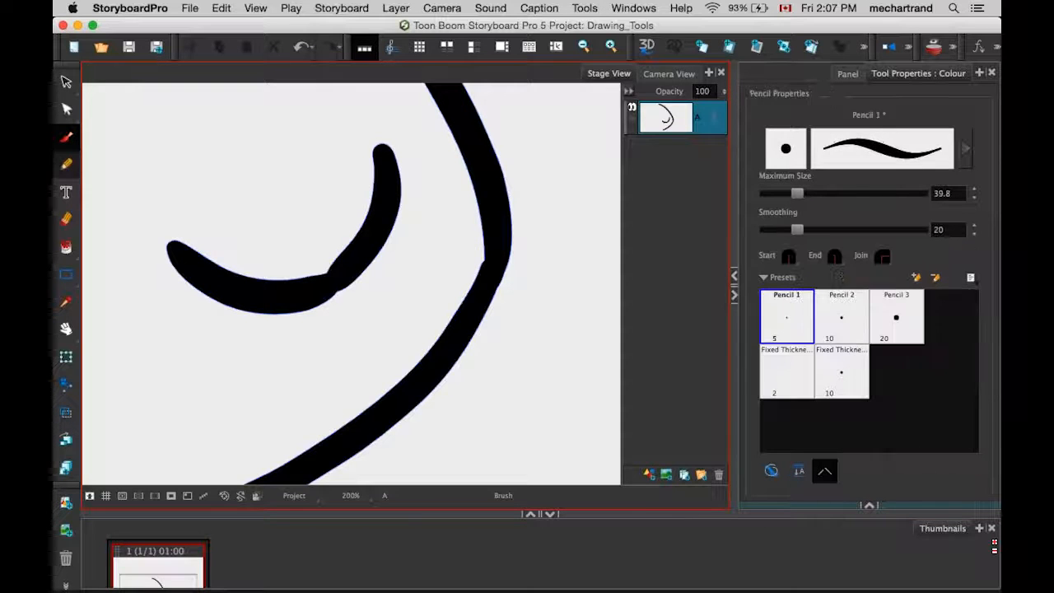
scroll(351, 284, right, 8)
mouse_move(380, 111)
mouse_down()
mouse_move(433, 316)
mouse_move(271, 399)
mouse_up()
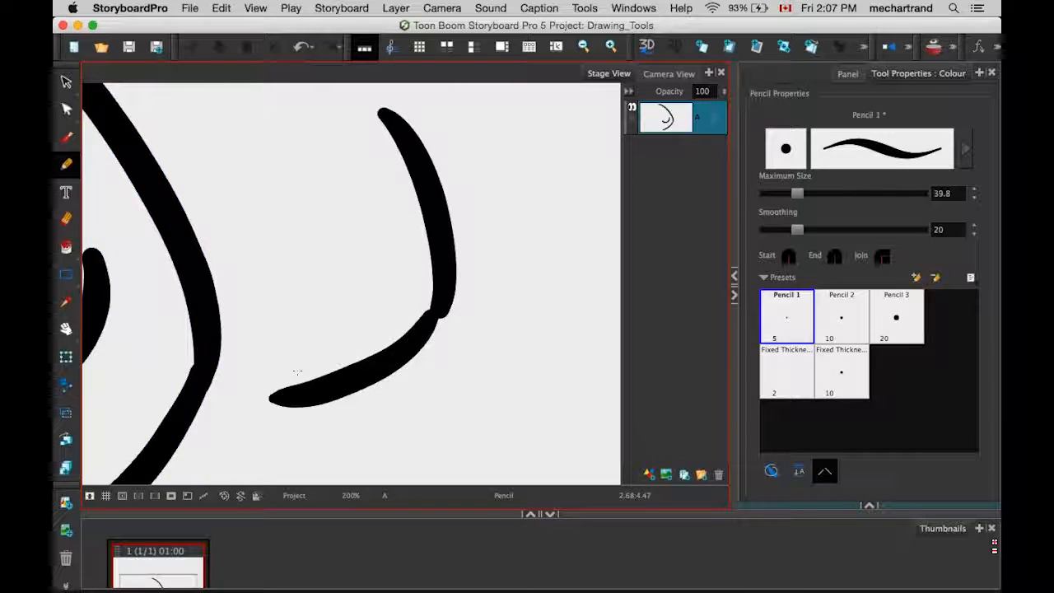
Turn on Show Strokes and draw a second pair of pencil strokes whose ends nearly meet.
click(255, 8)
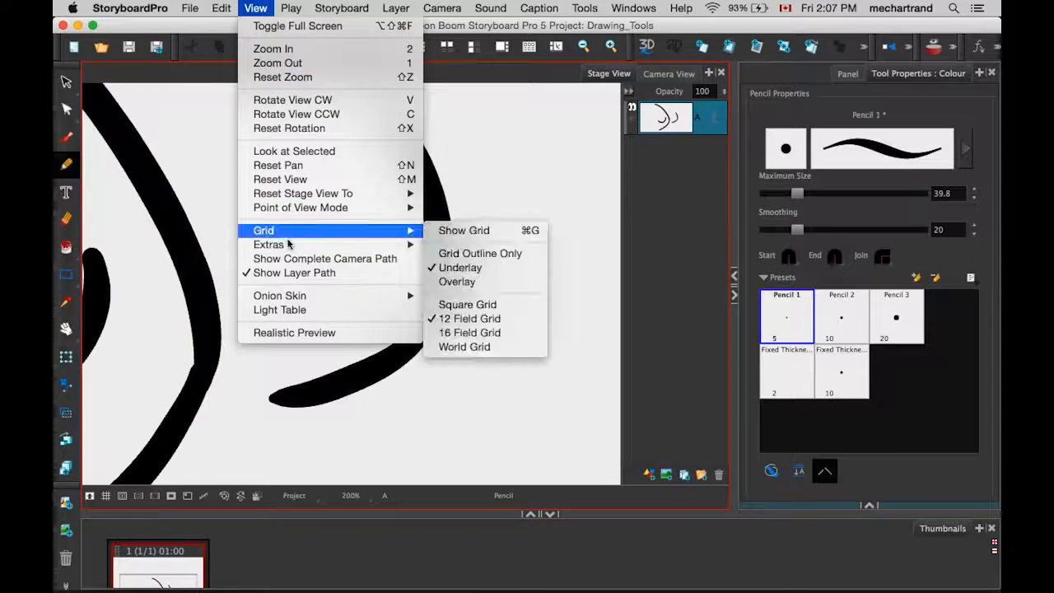
mouse_move(287, 245)
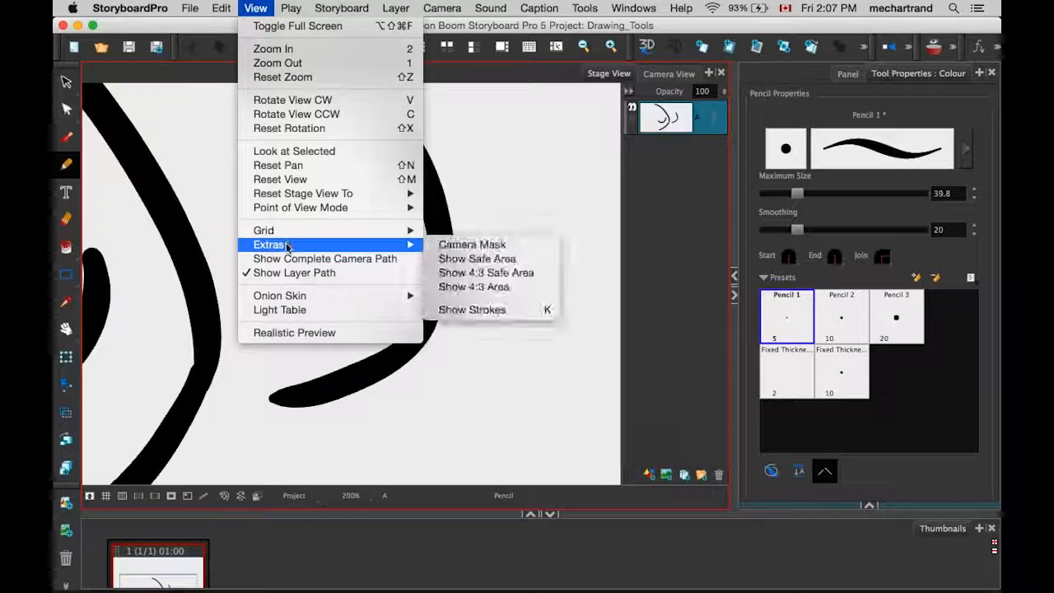
click(449, 312)
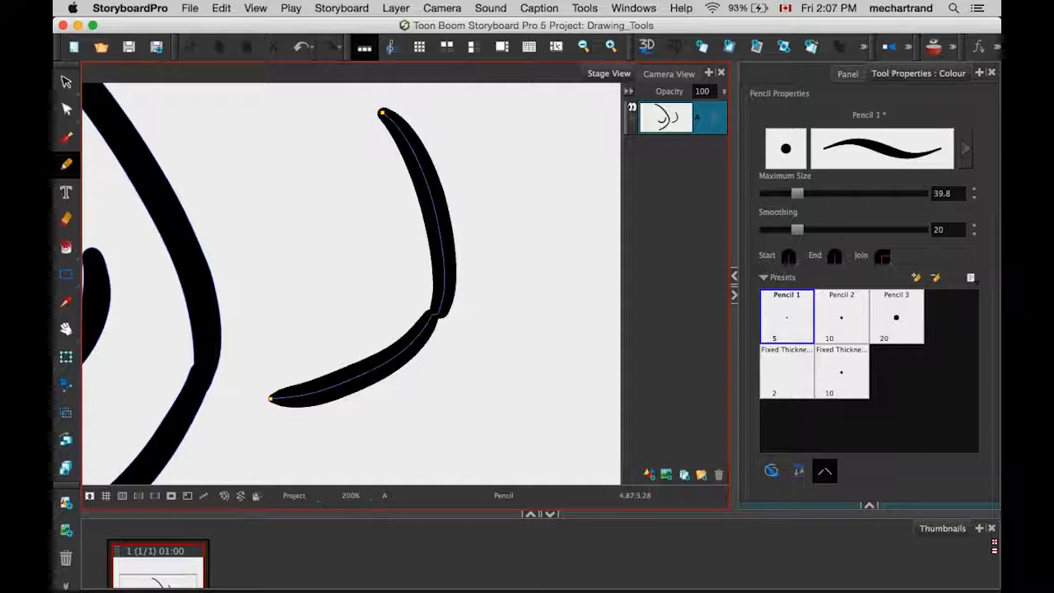
drag(354, 205, 384, 221)
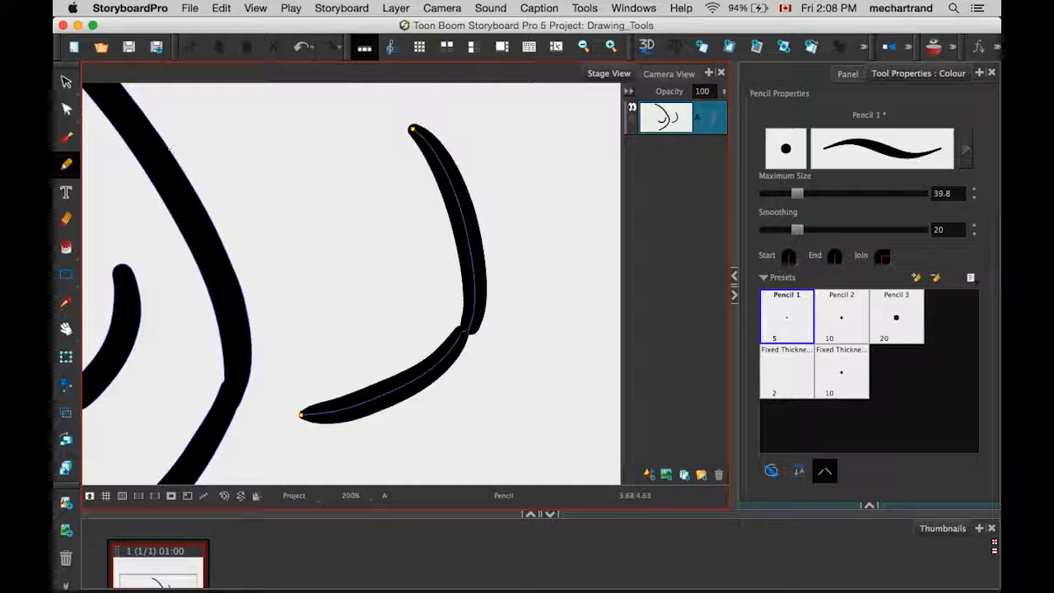
mouse_move(510, 103)
mouse_down()
mouse_move(537, 180)
mouse_move(542, 293)
mouse_move(448, 414)
mouse_up()
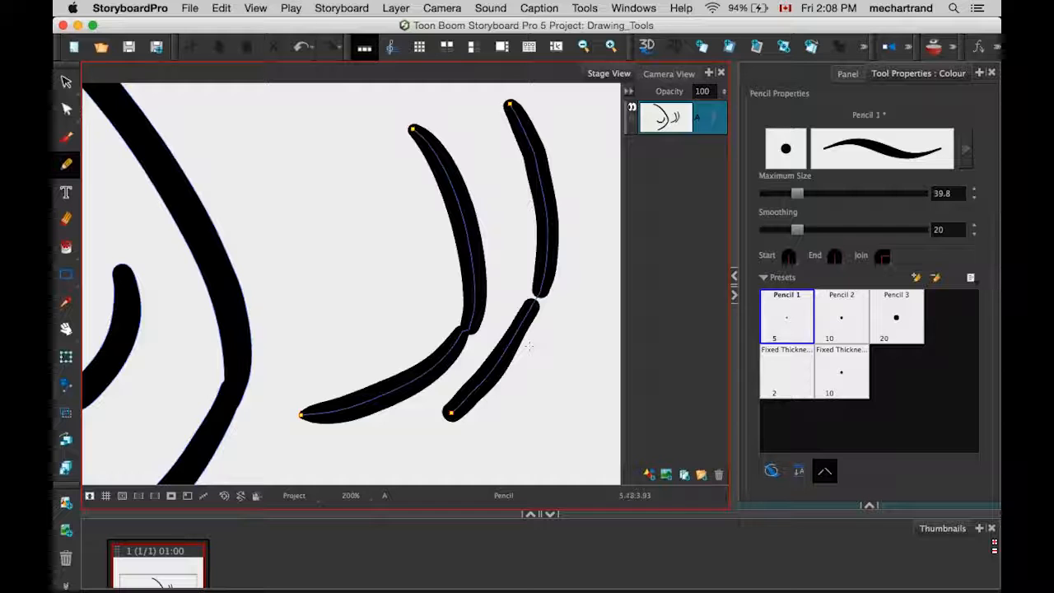
Turn off the pencil option that joins separate strokes and draw a third pair of pencil strokes meeting end to end.
click(812, 470)
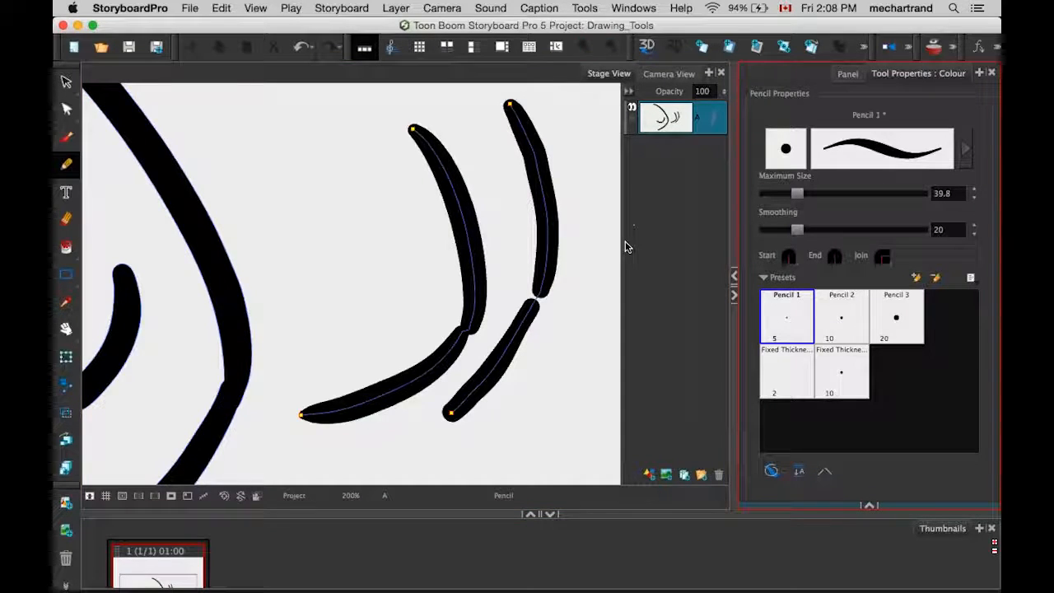
drag(352, 255, 142, 279)
mouse_move(407, 111)
mouse_down()
mouse_move(446, 257)
mouse_move(372, 411)
mouse_up()
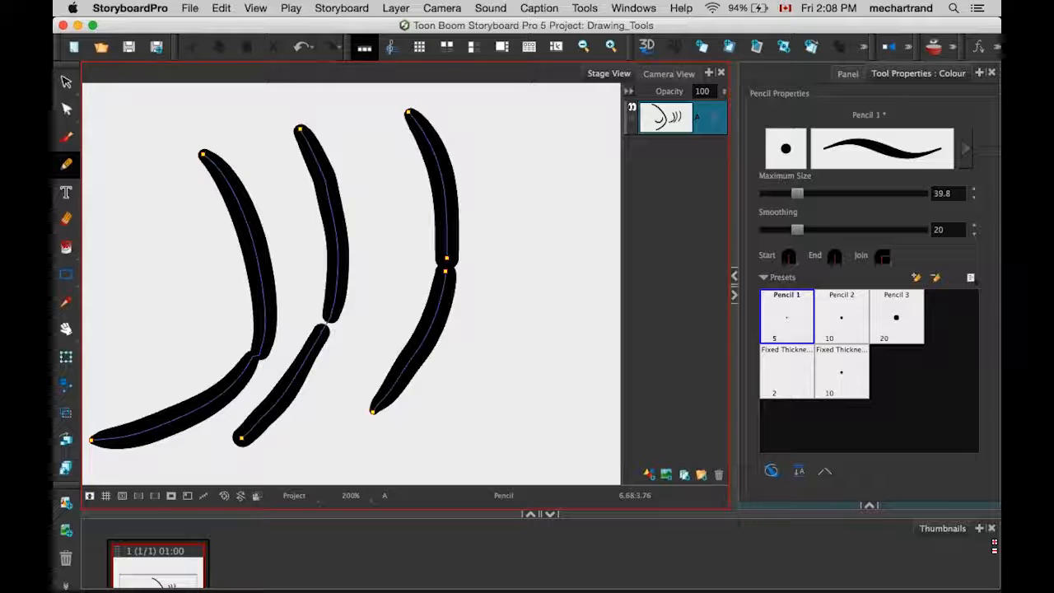
Turn the pencil's stroke-joining option back on and draw a fourth curve from two pencil strokes.
click(815, 481)
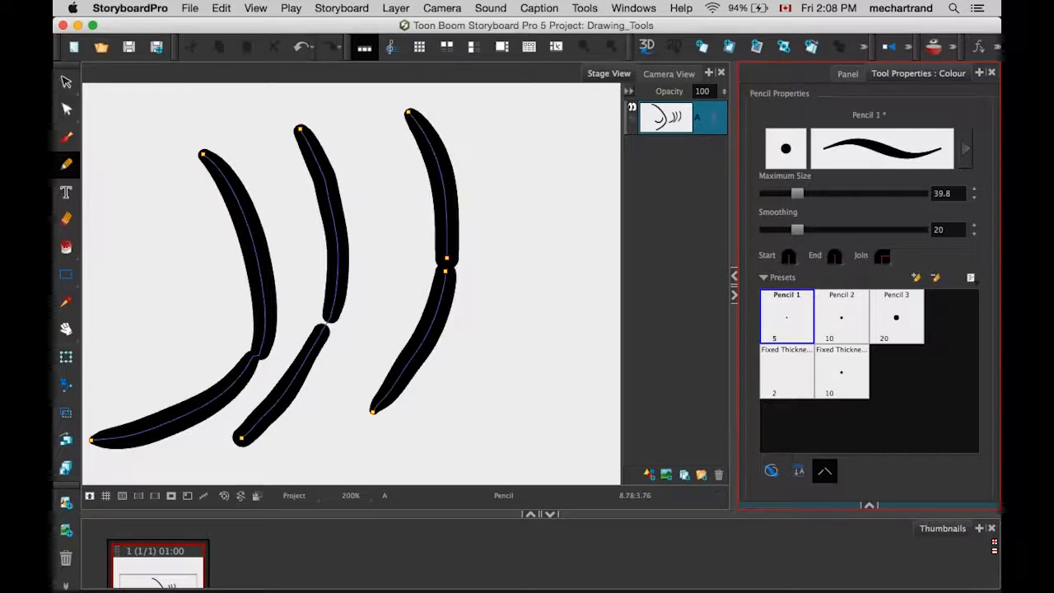
scroll(417, 139, right, 5)
mouse_move(405, 120)
mouse_down()
mouse_move(432, 272)
mouse_move(384, 357)
mouse_move(336, 383)
mouse_up()
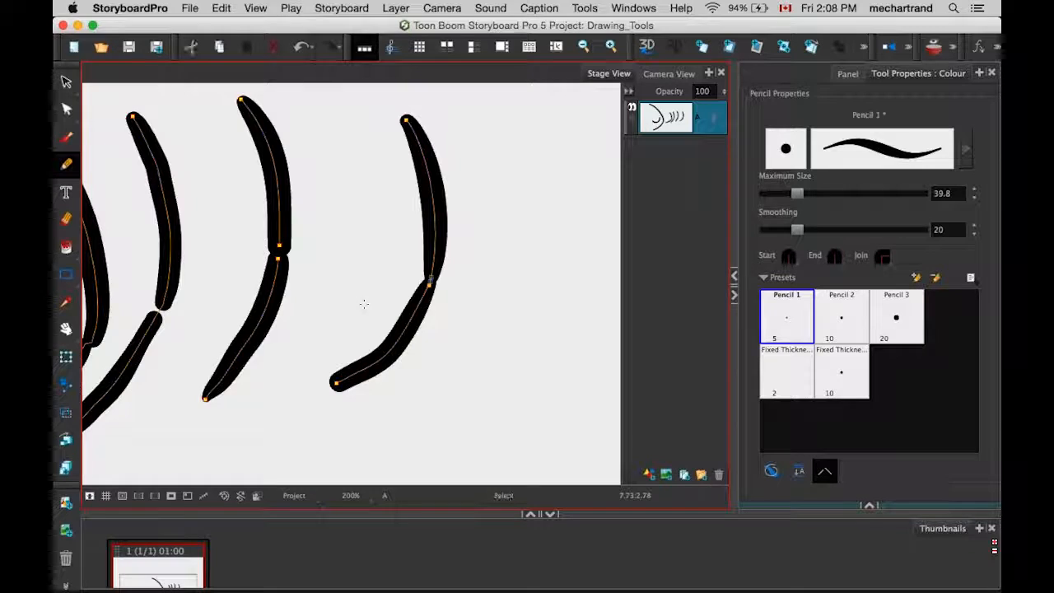
Select and delete all the strokes on the layer, and activate the Brush tool.
drag(360, 301, 609, 302)
scroll(346, 231, down, 2)
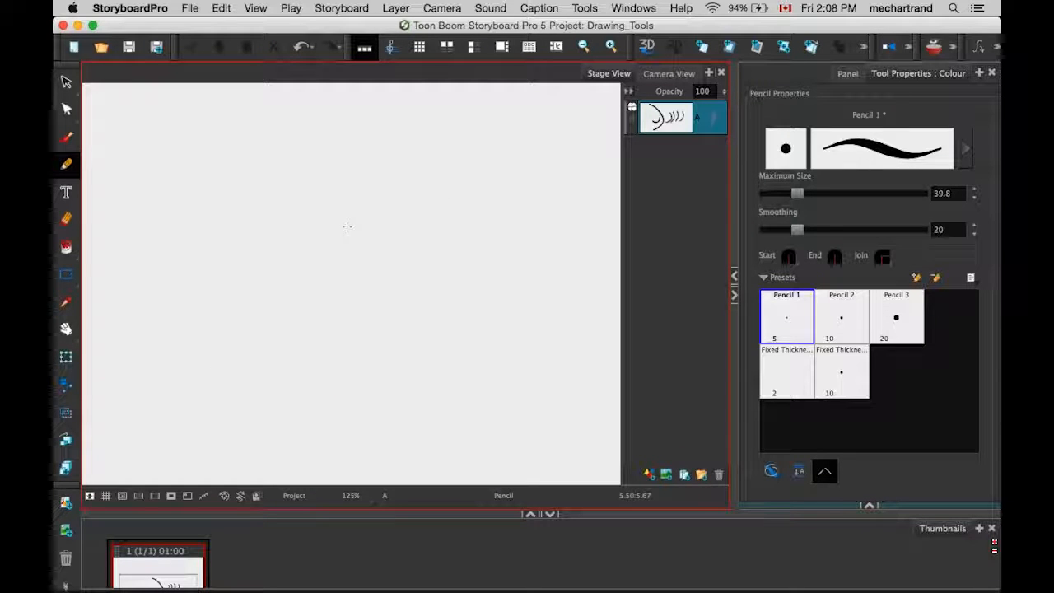
click(66, 136)
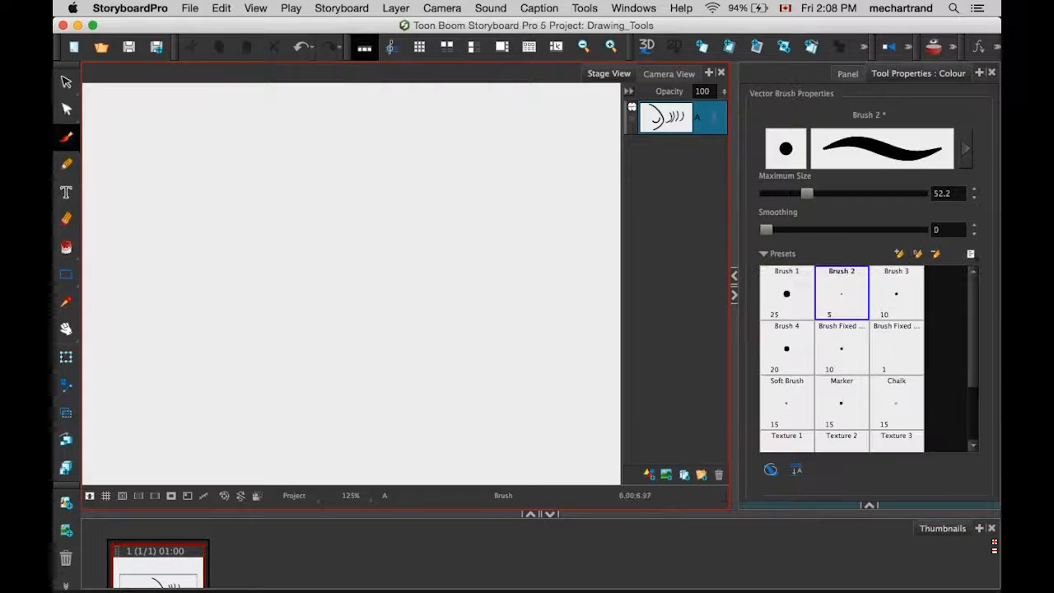
Shrink the tool properties area to reveal the colour settings, and set the brush colour to opacity 51, hue 232 and value 65.
drag(868, 504, 865, 288)
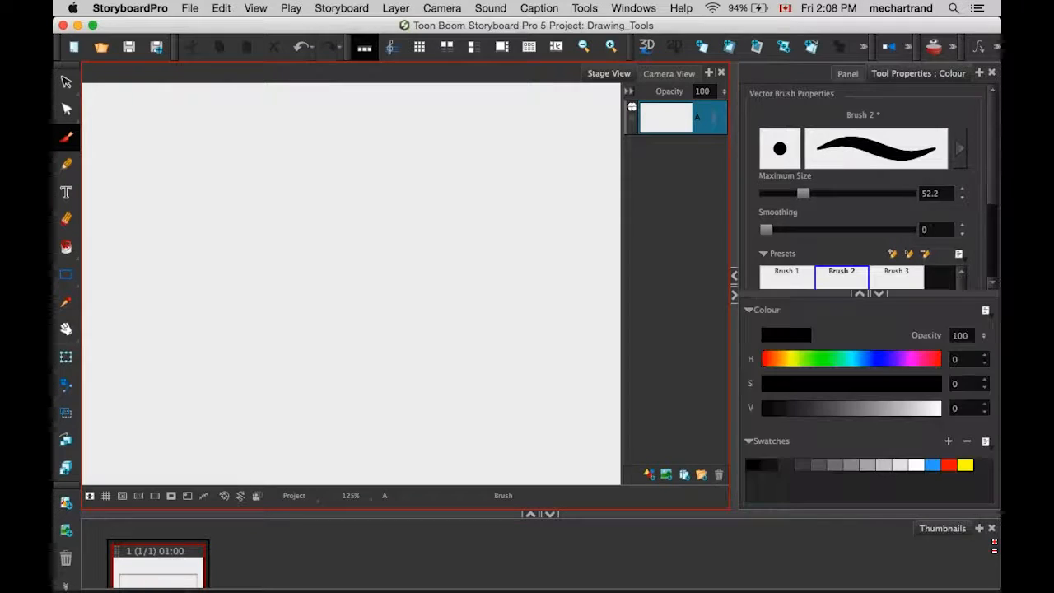
click(661, 128)
click(982, 338)
drag(982, 345, 985, 397)
click(874, 362)
click(876, 410)
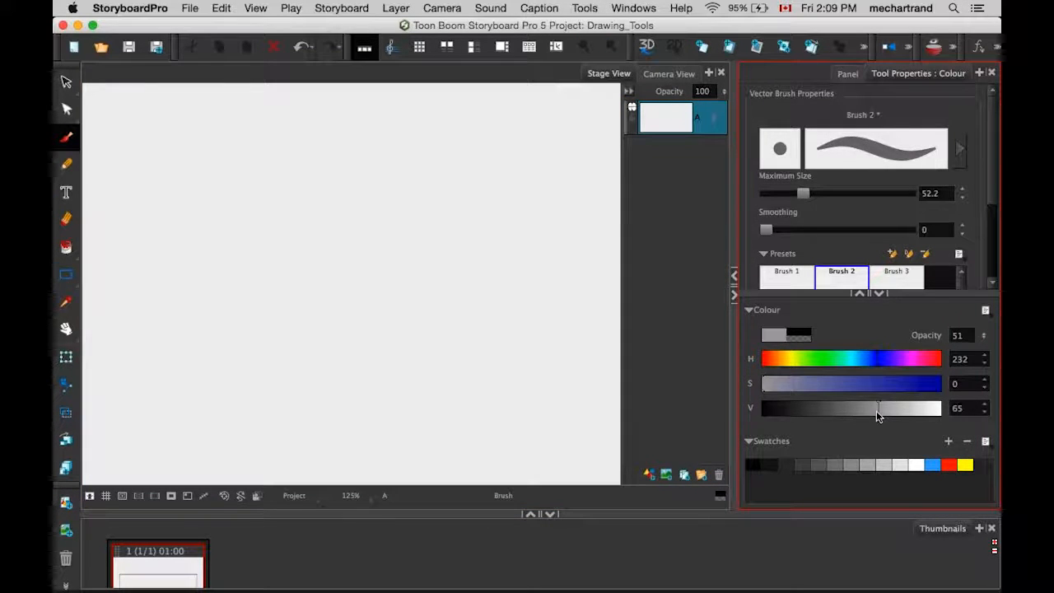
Set the brush colour to hue 216, saturation 65 and value 66, and draw overlapping semi-transparent strokes forming a circle.
click(876, 386)
click(868, 362)
click(867, 363)
click(466, 75)
mouse_move(388, 143)
mouse_down()
mouse_move(442, 237)
mouse_move(433, 213)
mouse_move(426, 280)
mouse_move(405, 177)
mouse_move(424, 249)
mouse_move(413, 169)
mouse_move(394, 284)
mouse_move(373, 301)
mouse_move(284, 290)
mouse_move(327, 136)
mouse_move(418, 166)
mouse_move(269, 187)
mouse_move(265, 235)
mouse_up()
mouse_move(329, 148)
mouse_down()
mouse_move(299, 220)
mouse_move(324, 287)
mouse_up()
drag(316, 169, 311, 270)
Draw two self-overlapping zigzag brush strokes beside the circle, each as one continuous stroke.
key(space)
drag(510, 247, 280, 188)
mouse_move(404, 146)
mouse_down()
mouse_move(521, 206)
mouse_move(416, 247)
mouse_move(410, 323)
mouse_move(372, 388)
mouse_up()
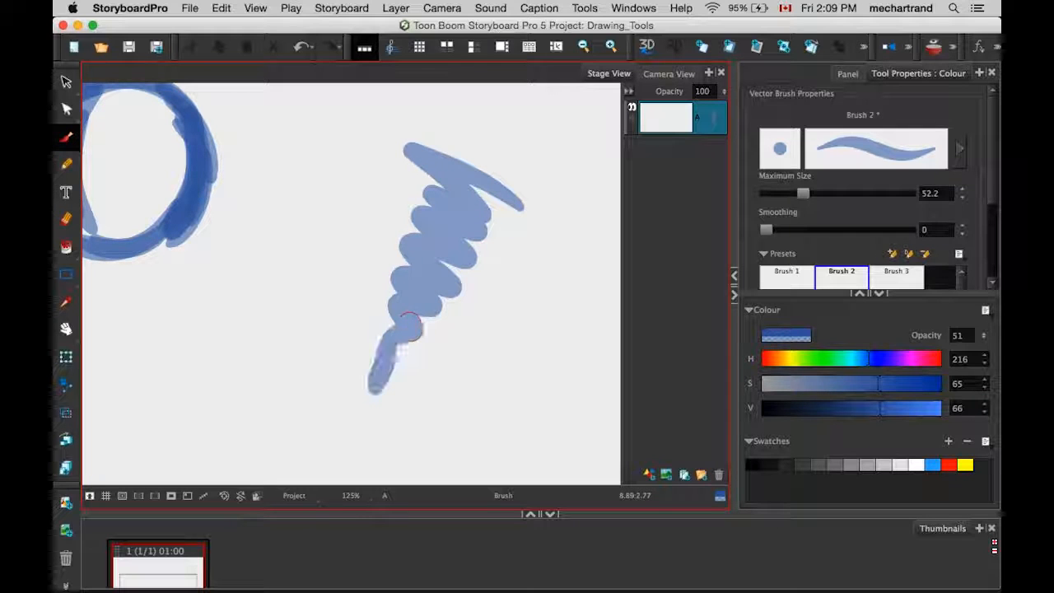
mouse_move(353, 169)
mouse_down()
mouse_move(333, 234)
mouse_move(280, 288)
mouse_move(257, 353)
mouse_up()
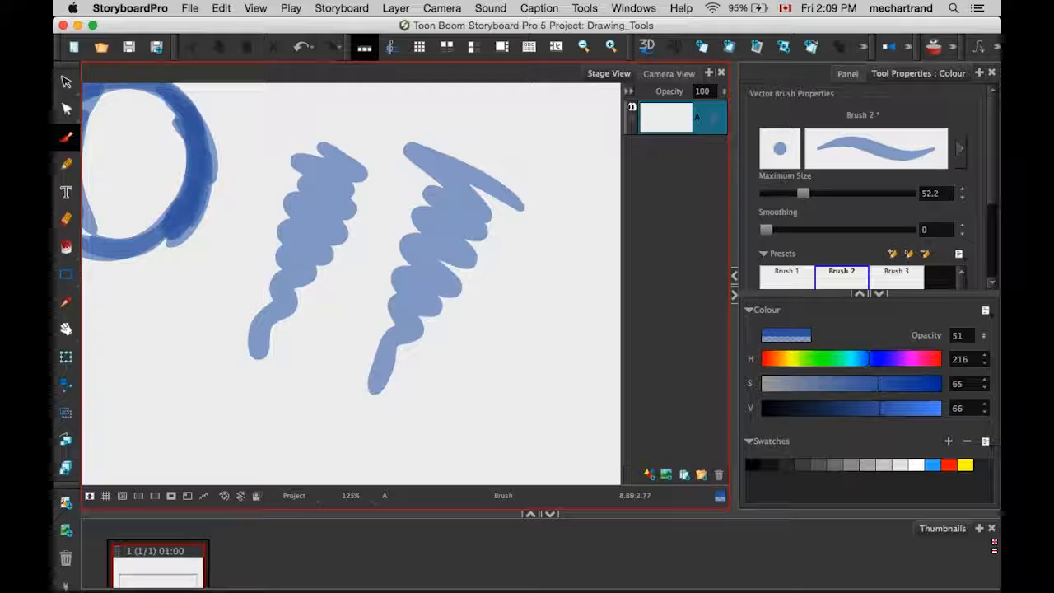
Draw a self-overlapping zigzag with the Pencil tool in the same semi-transparent blue, beside the brush zigzags.
drag(298, 232, 321, 277)
click(65, 168)
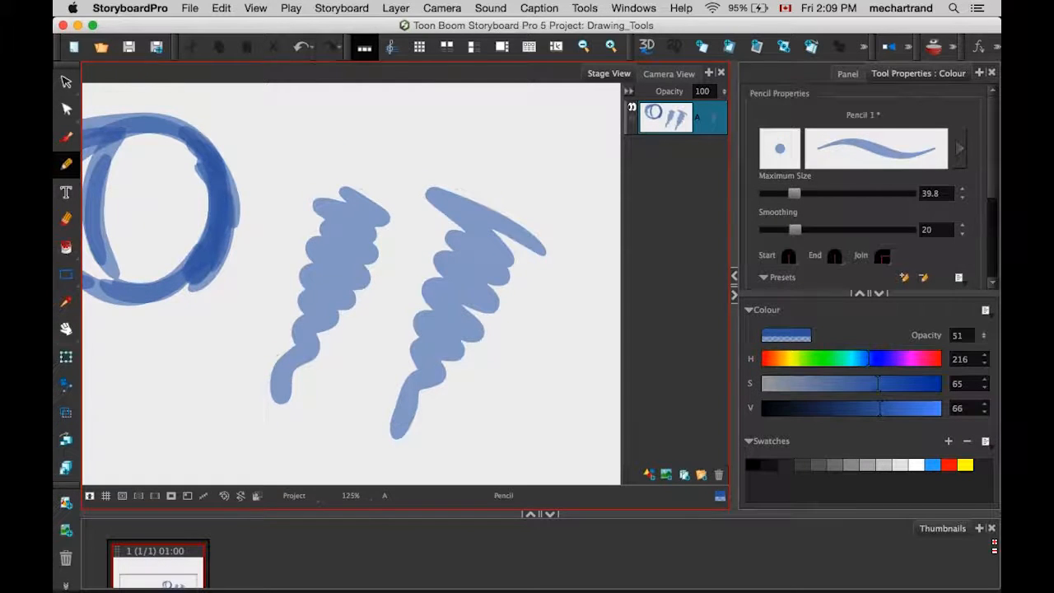
drag(486, 284, 256, 202)
mouse_move(512, 229)
mouse_down()
mouse_move(449, 201)
mouse_move(462, 298)
mouse_move(445, 357)
mouse_move(390, 413)
mouse_up()
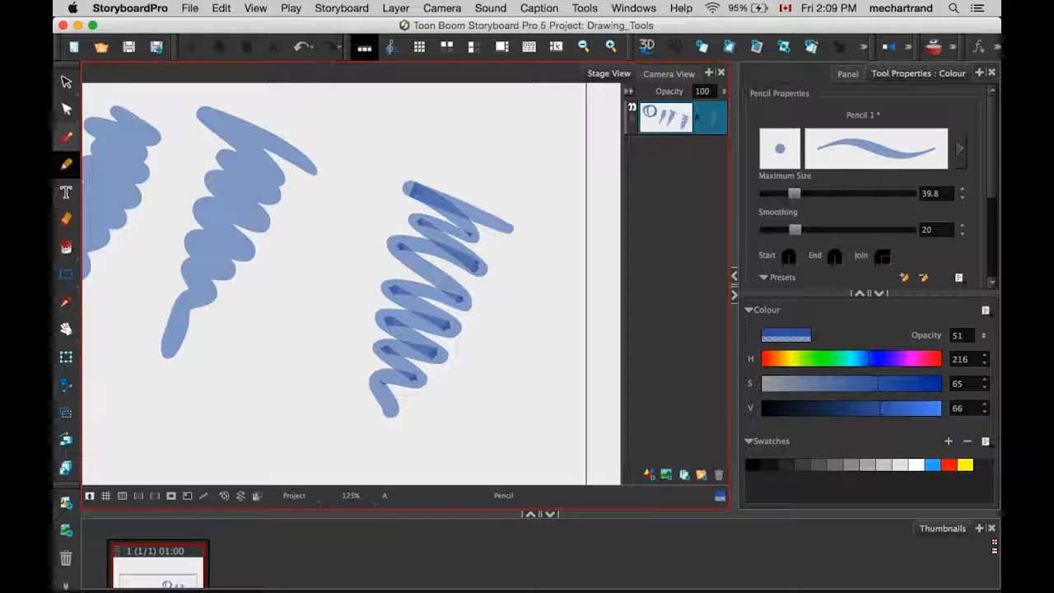
Compare the brush and pencil zigzags, and select and delete all the blue strokes.
key(space)
drag(363, 238, 404, 251)
scroll(403, 251, down, 3)
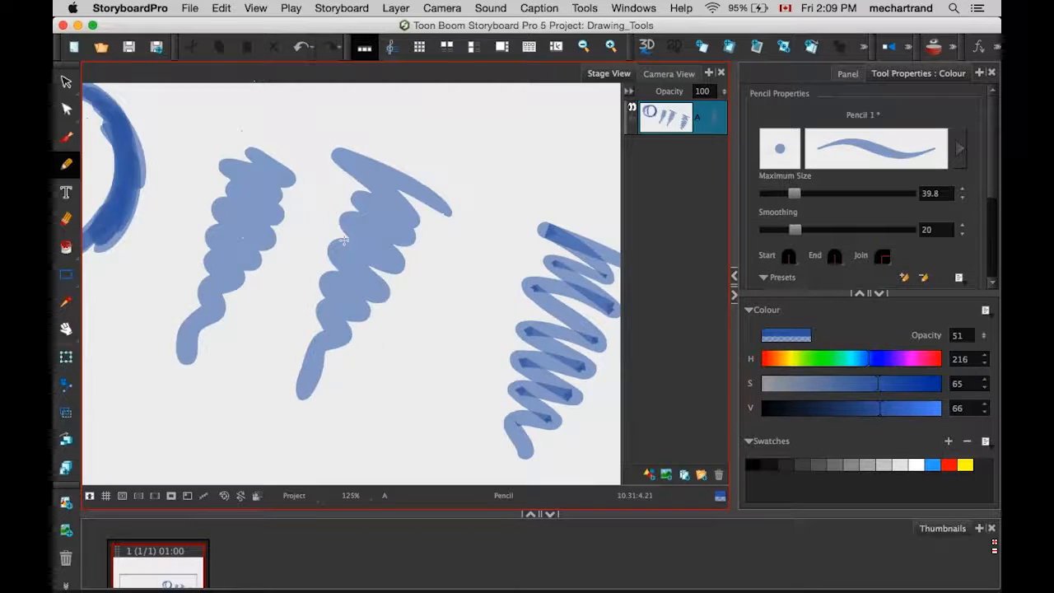
key(super+a)
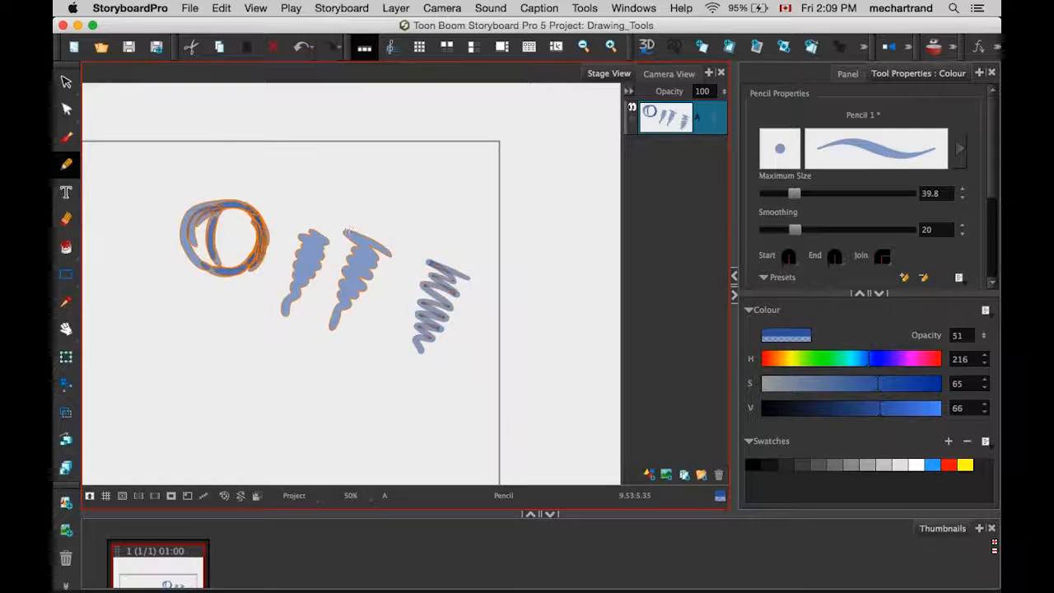
key(Delete)
With the Brush tool in the black swatch colour, draw a circle crossed by a curved vertical line and a slanted horizontal line.
key(space)
mouse_move(373, 256)
mouse_down()
mouse_move(464, 217)
mouse_move(520, 216)
mouse_up()
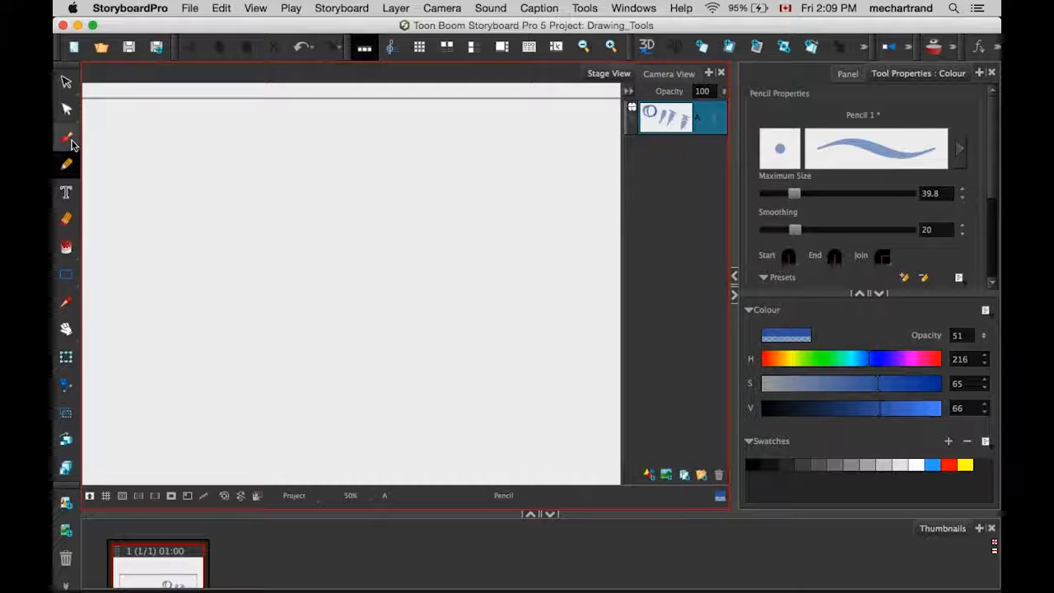
click(67, 137)
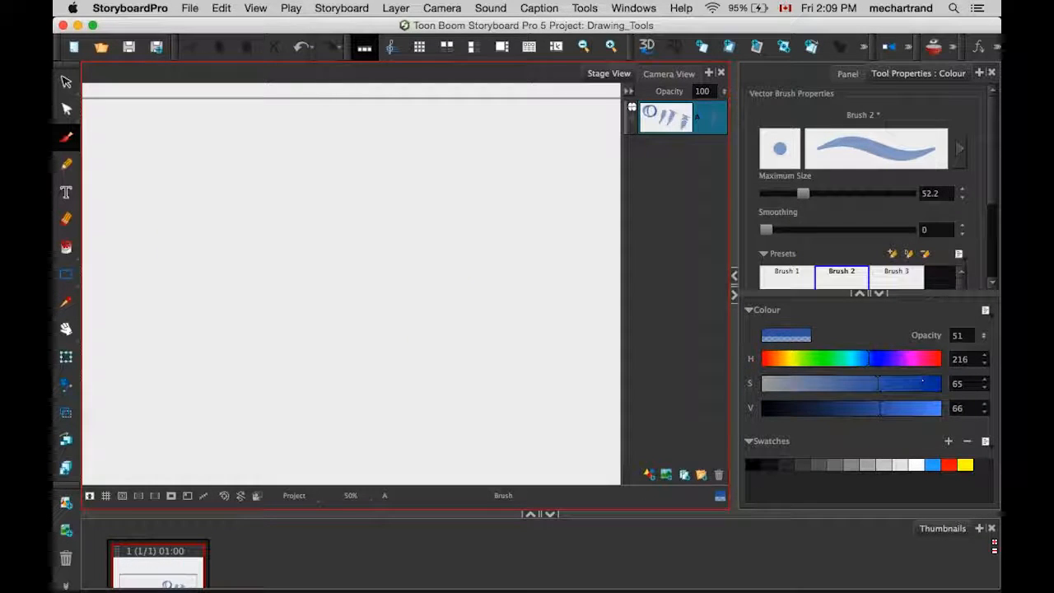
click(753, 464)
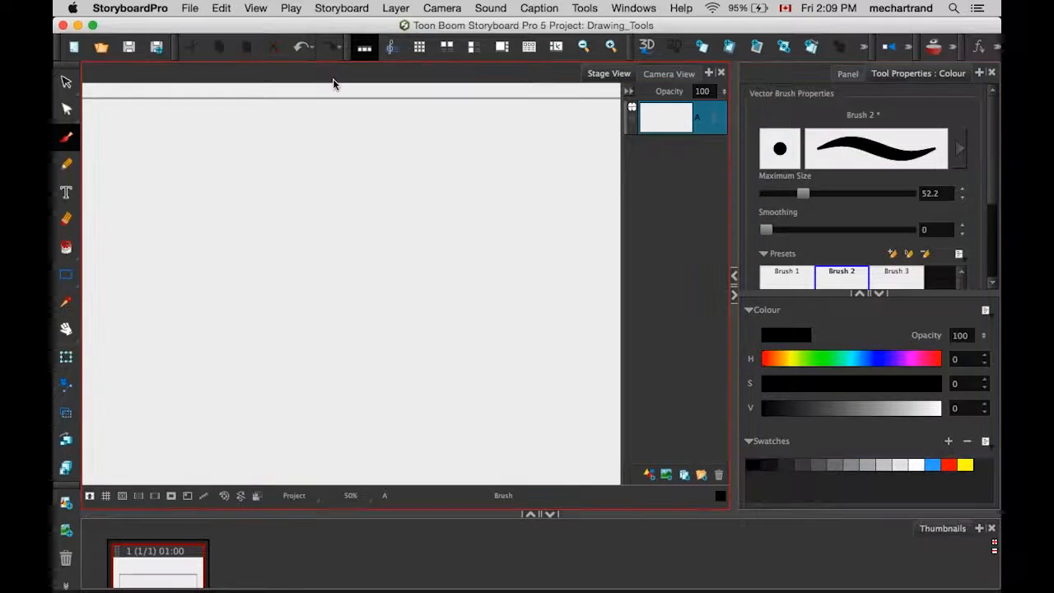
key(space)
key(1)
key(1)
drag(369, 254, 397, 246)
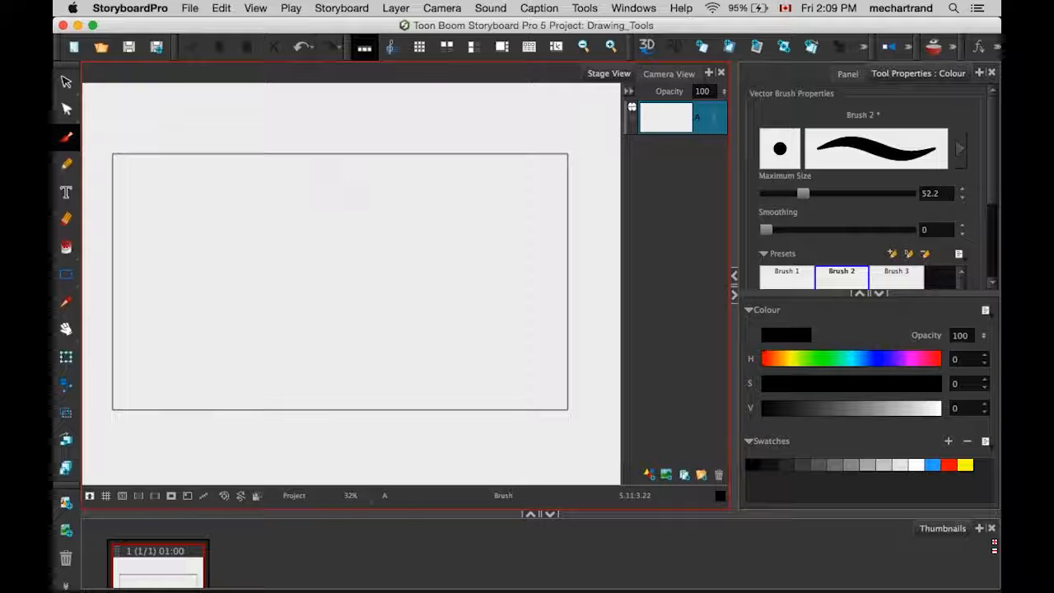
mouse_move(352, 182)
mouse_down()
mouse_move(418, 228)
mouse_move(293, 246)
mouse_move(327, 193)
mouse_move(388, 193)
mouse_move(351, 337)
mouse_up()
drag(434, 294, 266, 244)
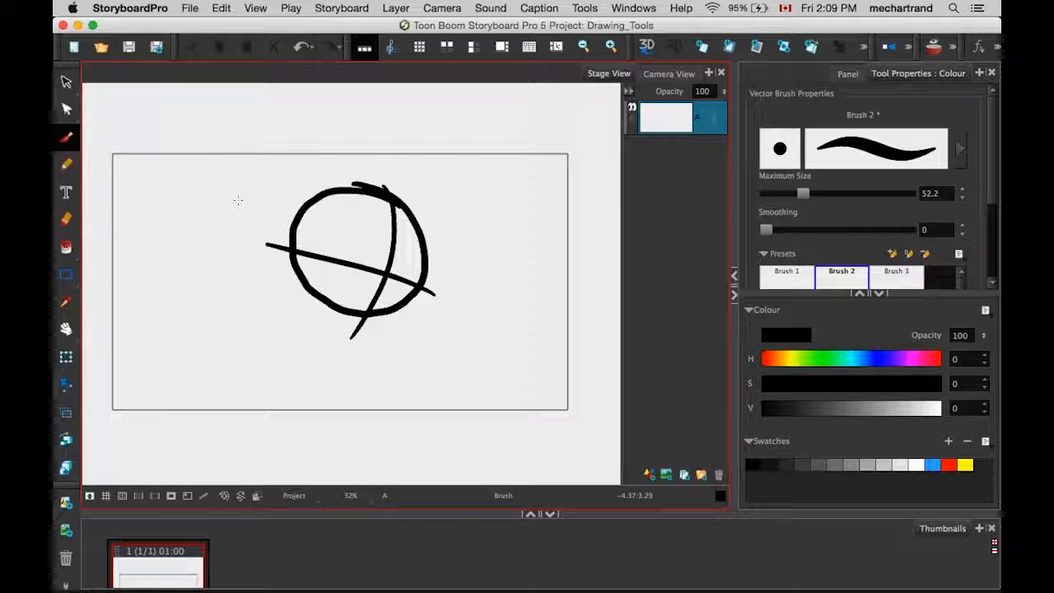
Erase part of the circle's lower edge, set the eraser's maximum size to 70.8 and erase the circle's left side.
click(66, 219)
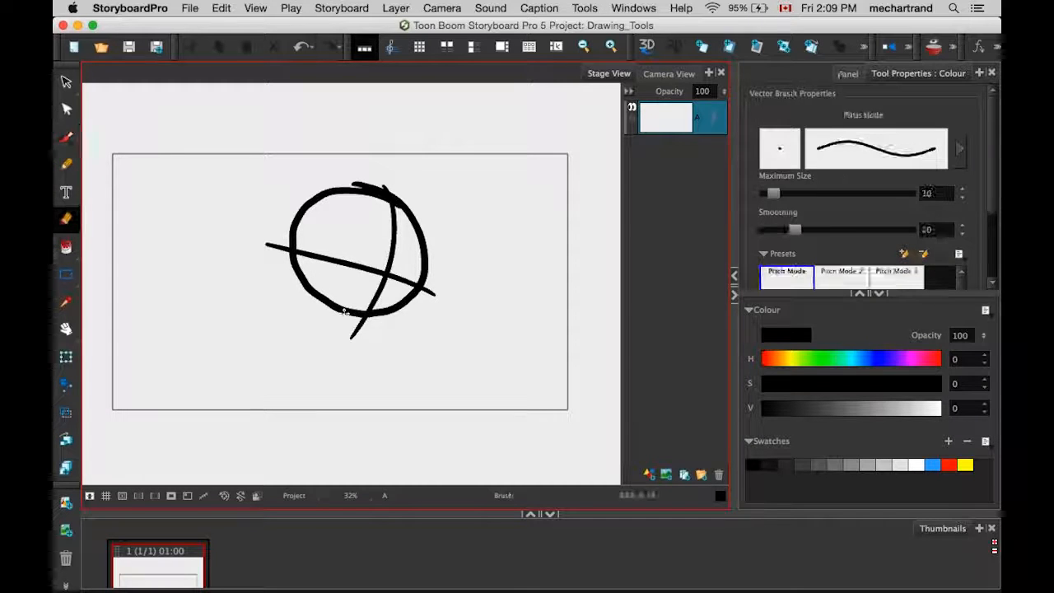
mouse_move(349, 313)
mouse_down()
mouse_move(370, 313)
mouse_move(327, 304)
mouse_up()
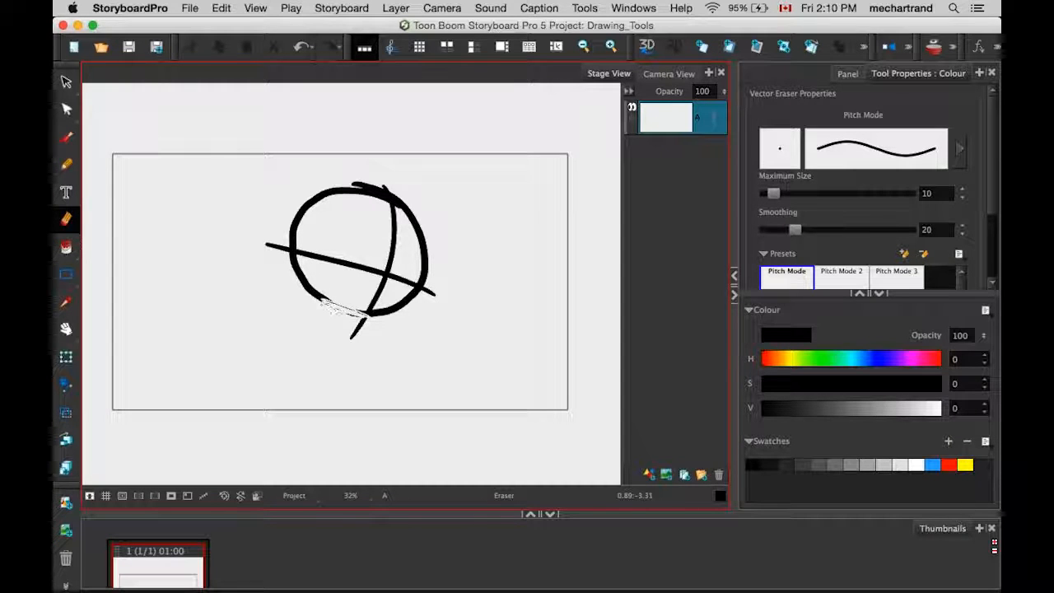
drag(772, 192, 816, 192)
mouse_move(327, 233)
mouse_down()
mouse_move(318, 292)
mouse_move(282, 244)
mouse_move(329, 249)
mouse_move(285, 225)
mouse_move(310, 218)
mouse_move(321, 192)
mouse_up()
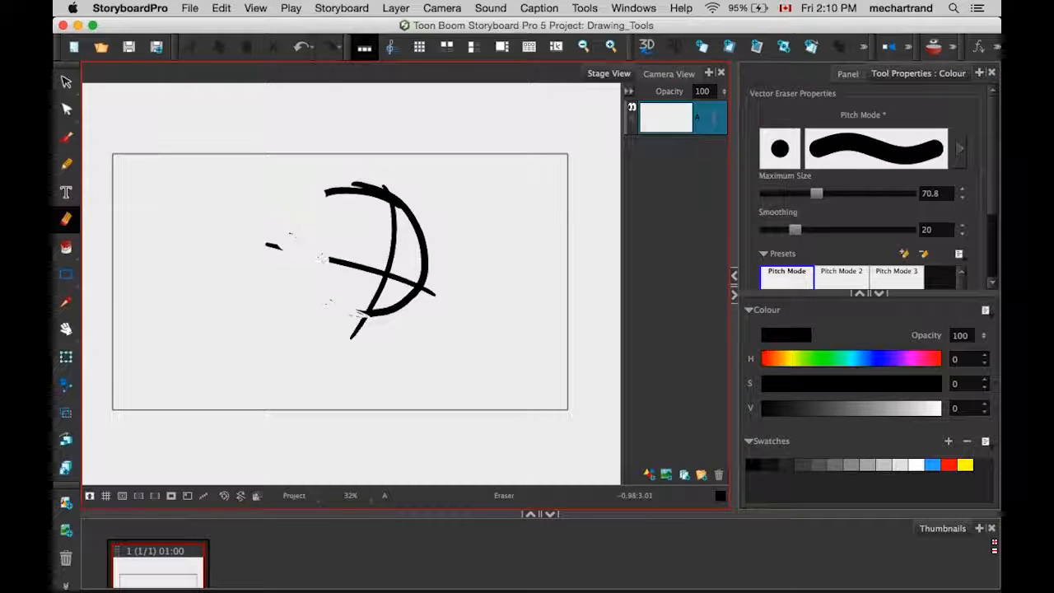
Inspect the eraser leftovers, and move the circle's remaining right arc and the curved vertical line apart with the Select tool.
scroll(333, 286, up, 5)
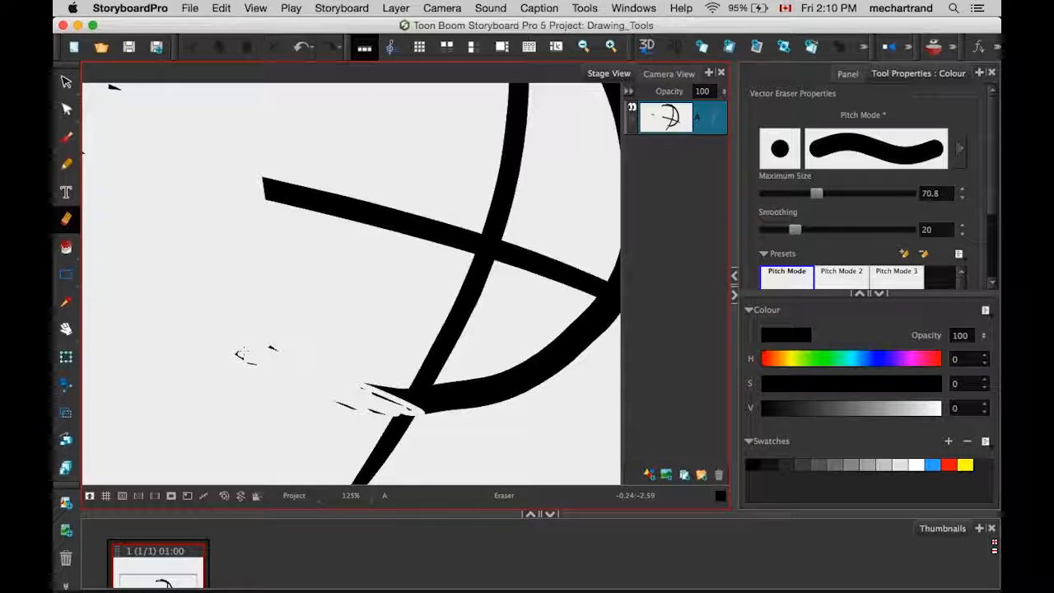
key(1)
key(1)
key(1)
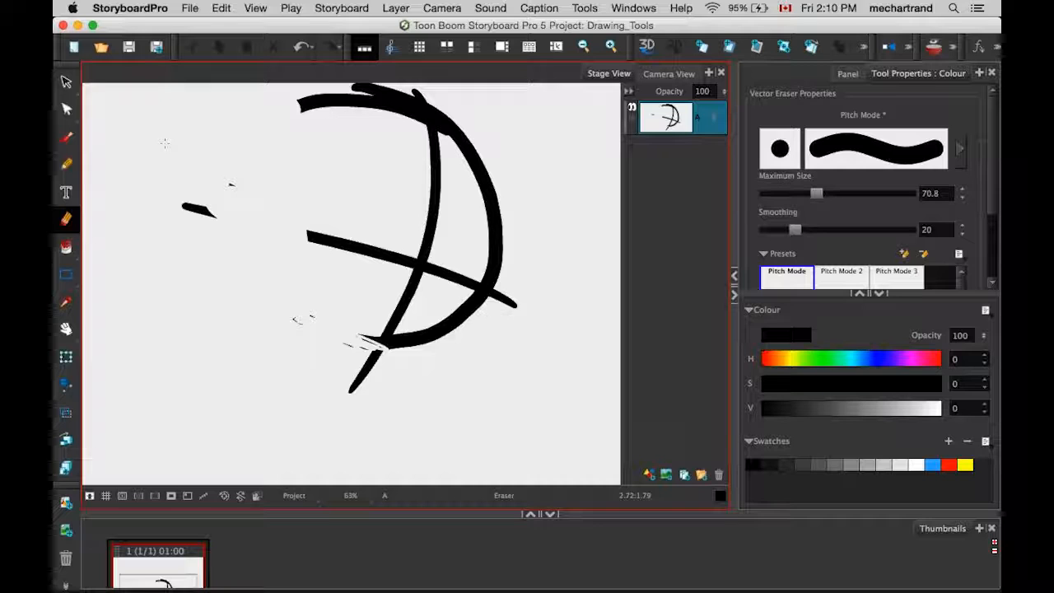
click(65, 81)
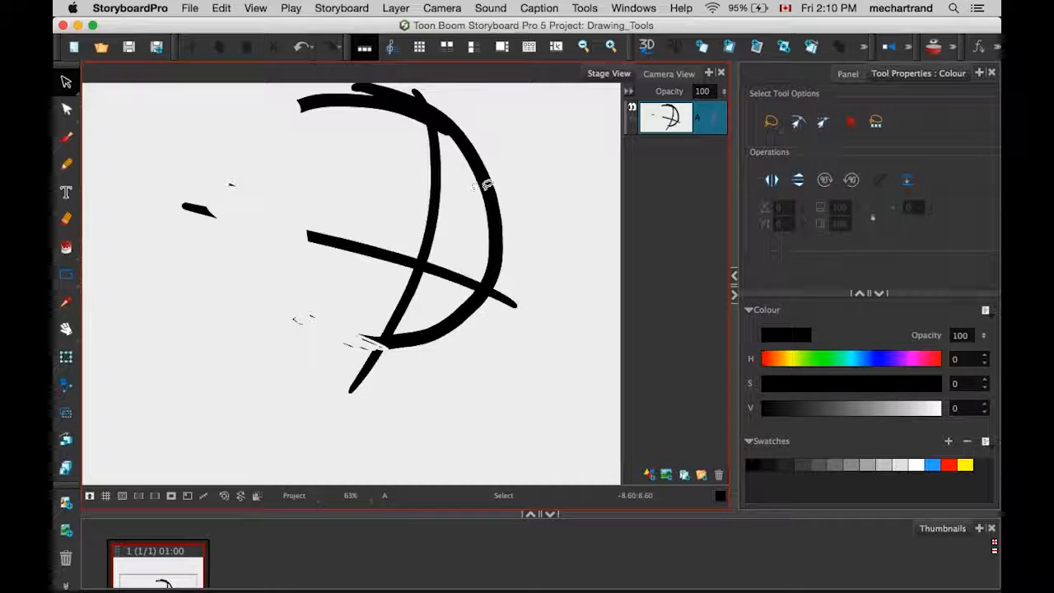
click(486, 185)
drag(485, 191, 583, 236)
key(space)
mouse_move(528, 177)
mouse_down()
mouse_move(363, 188)
mouse_move(443, 212)
mouse_up()
click(275, 248)
drag(275, 248, 327, 249)
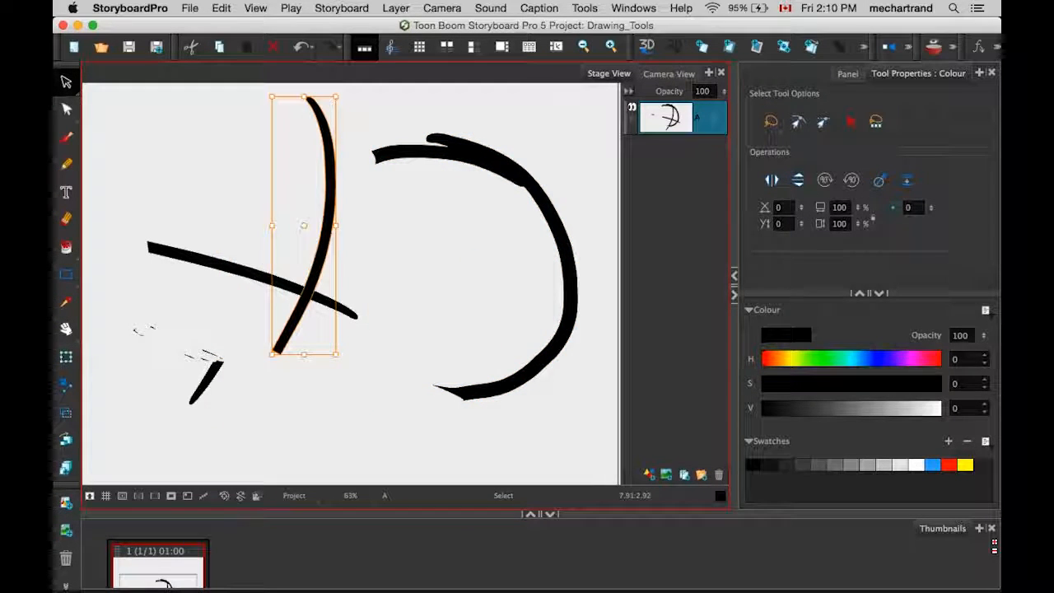
Undo the stroke moves and the erasing on the circle drawing.
key(super+z)
key(super+z)
key(super+z)
key(super+z)
key(space)
mouse_move(299, 275)
mouse_down()
mouse_move(438, 284)
mouse_move(467, 297)
mouse_up()
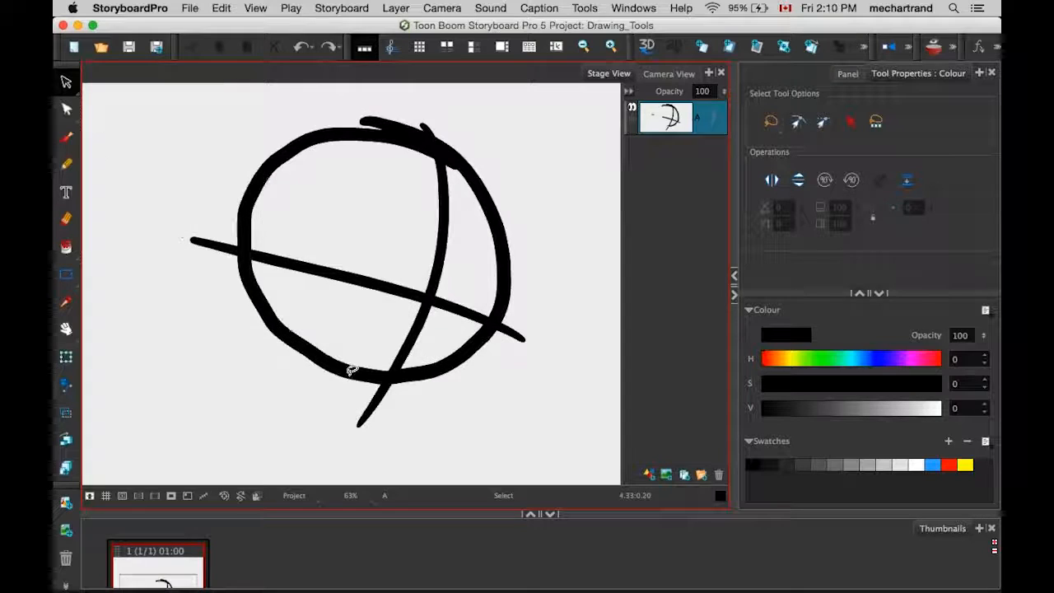
Delete the curved vertical line and erase the overhanging stroke end at the top of the circle.
click(406, 350)
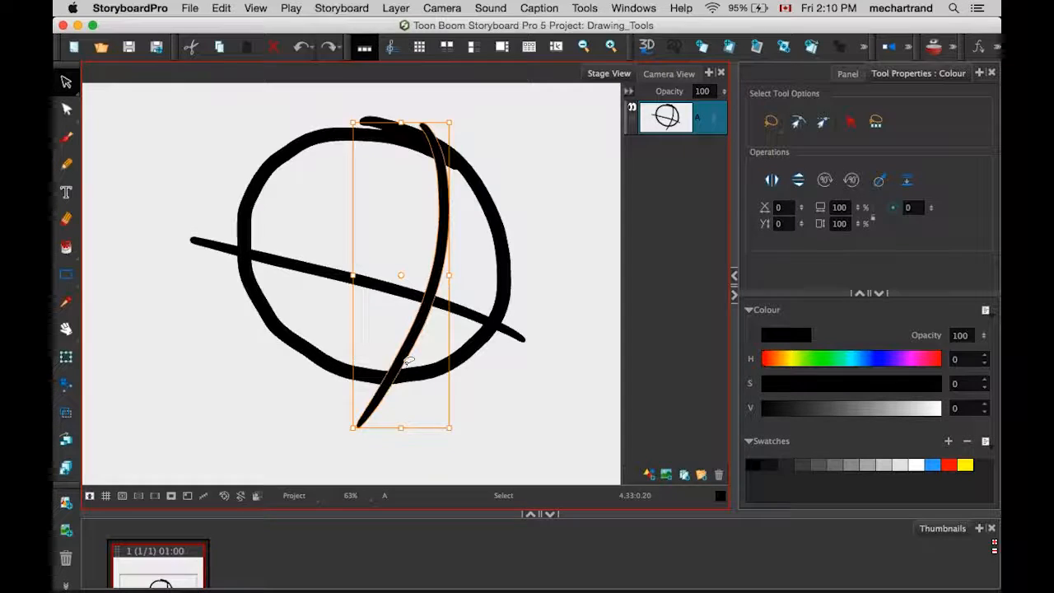
key(Delete)
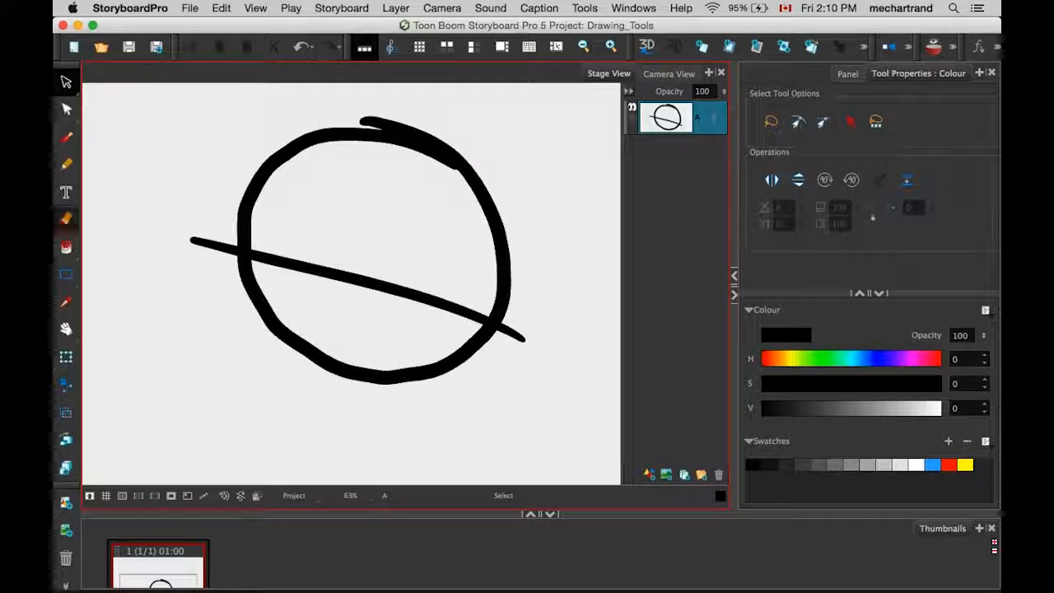
click(66, 218)
drag(356, 117, 383, 118)
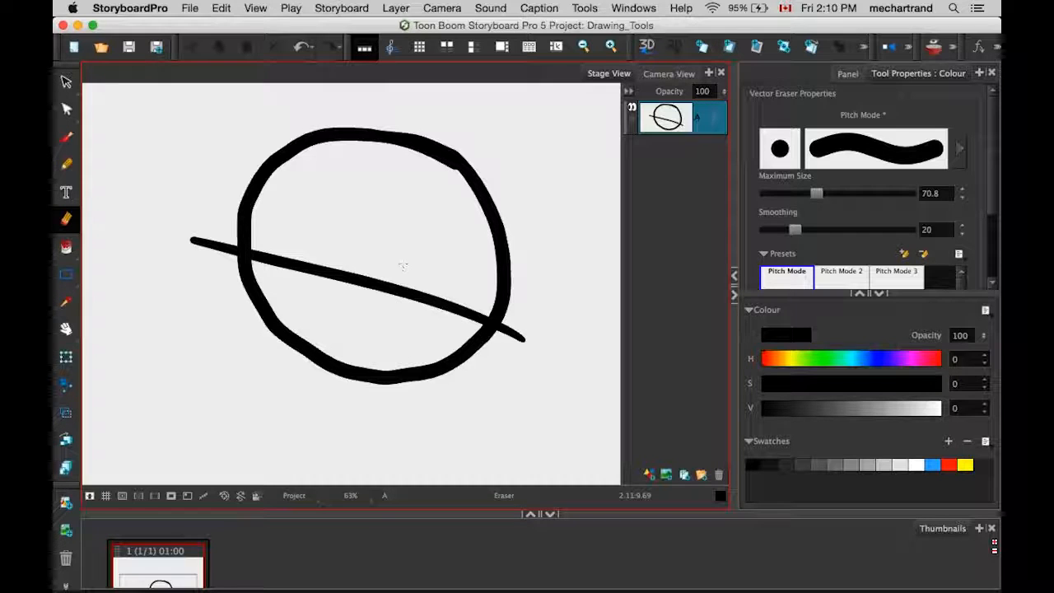
Select the slanted line as a separate stroke to inspect it, and clear the selection.
click(66, 83)
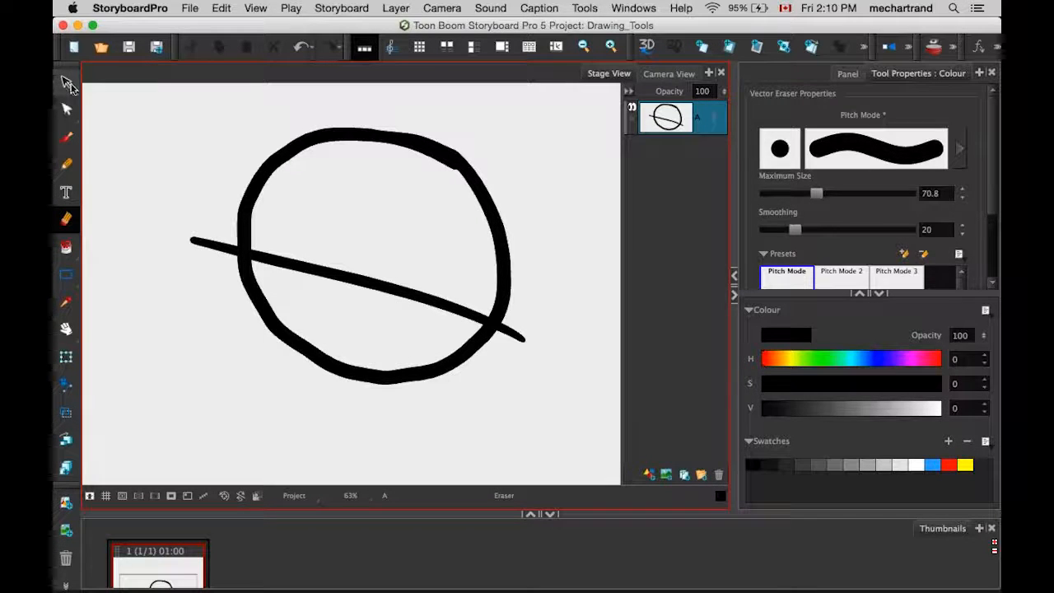
click(212, 245)
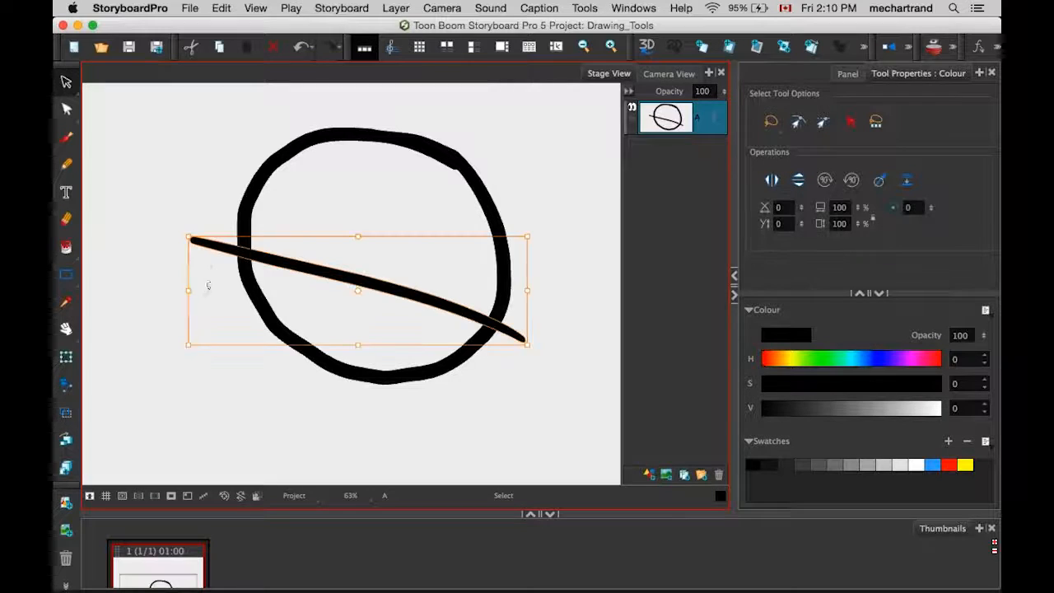
click(202, 161)
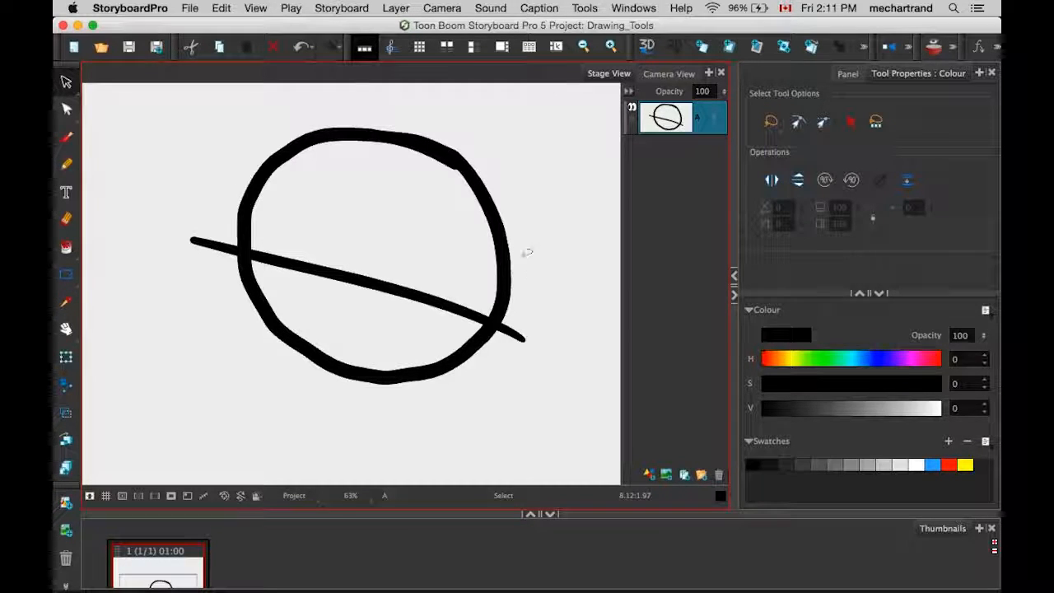
Select and delete the circle and the slanted line.
key(space)
drag(541, 261, 402, 265)
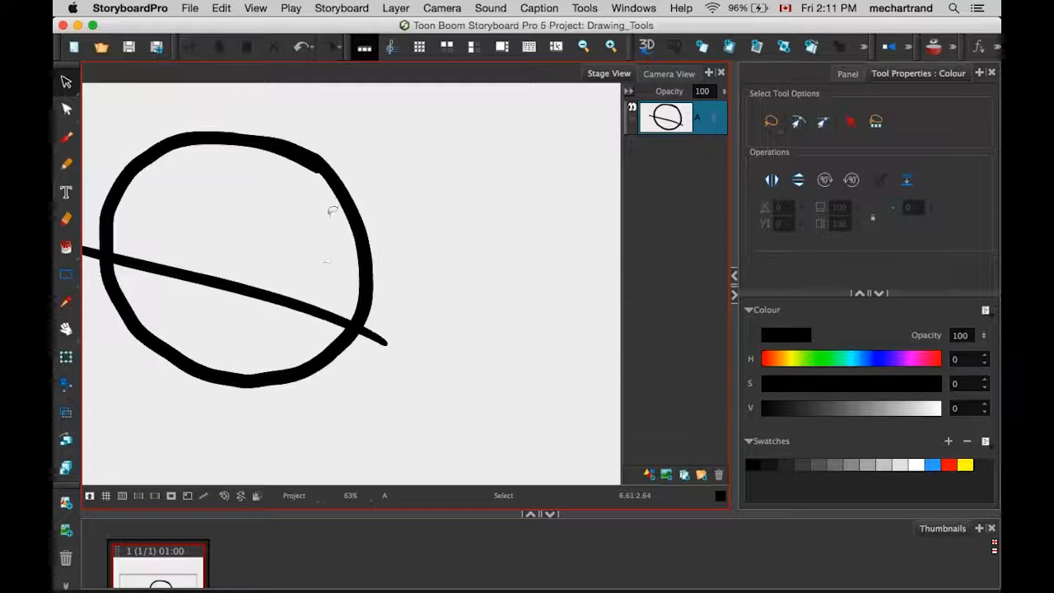
key(1)
key(1)
key(super+a)
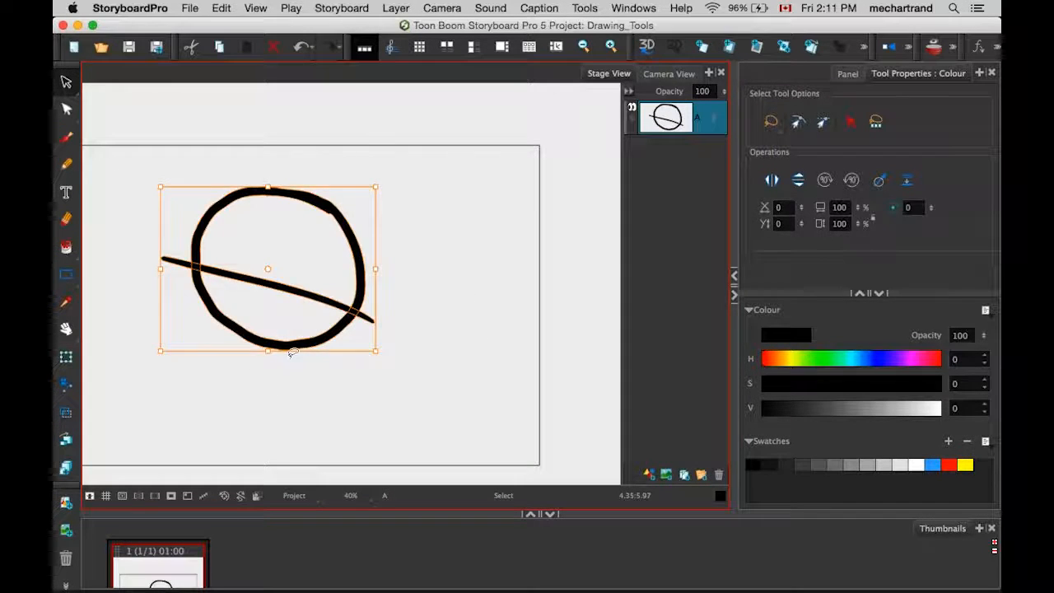
key(Delete)
Draw a large C-shaped curve opening to the left with the Brush tool and a similar curve inside it with the Pencil tool.
click(66, 140)
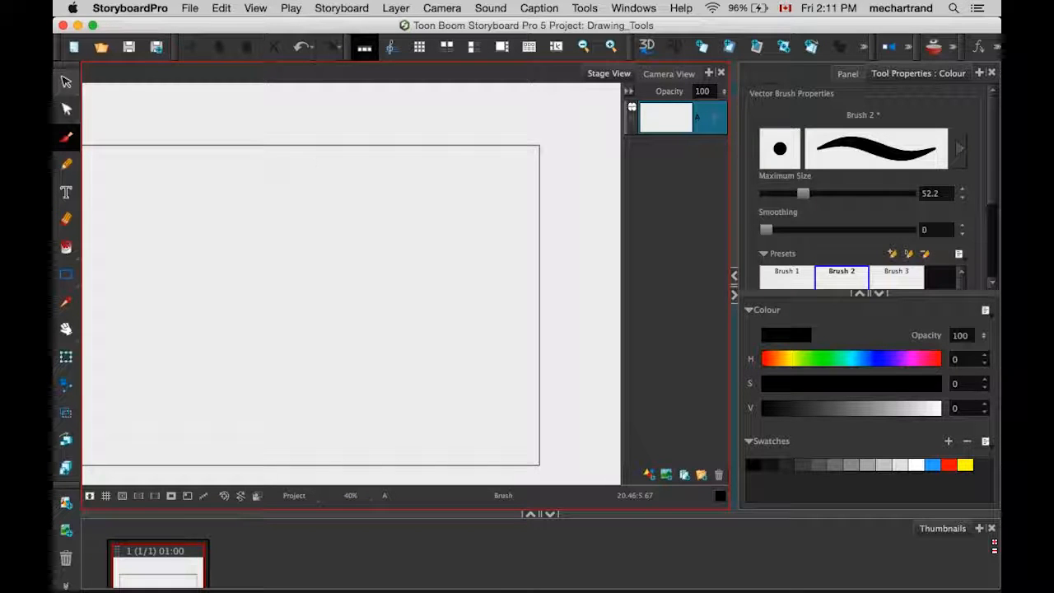
mouse_move(247, 168)
mouse_down()
mouse_move(322, 172)
mouse_move(410, 226)
mouse_move(280, 407)
mouse_up()
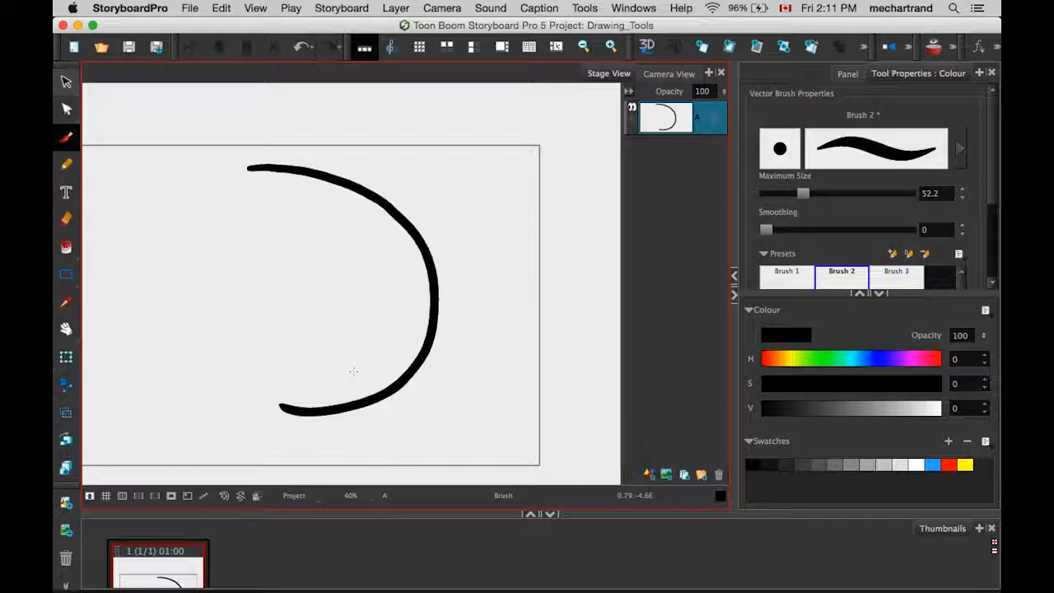
click(66, 164)
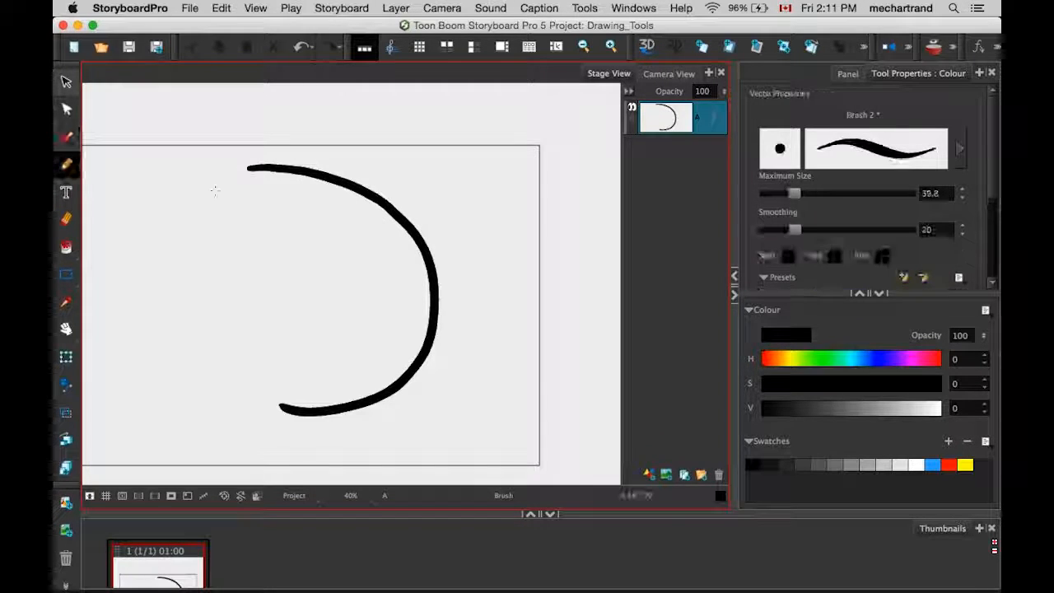
mouse_move(182, 182)
mouse_down()
mouse_move(202, 184)
mouse_move(310, 260)
mouse_move(183, 380)
mouse_move(165, 354)
mouse_up()
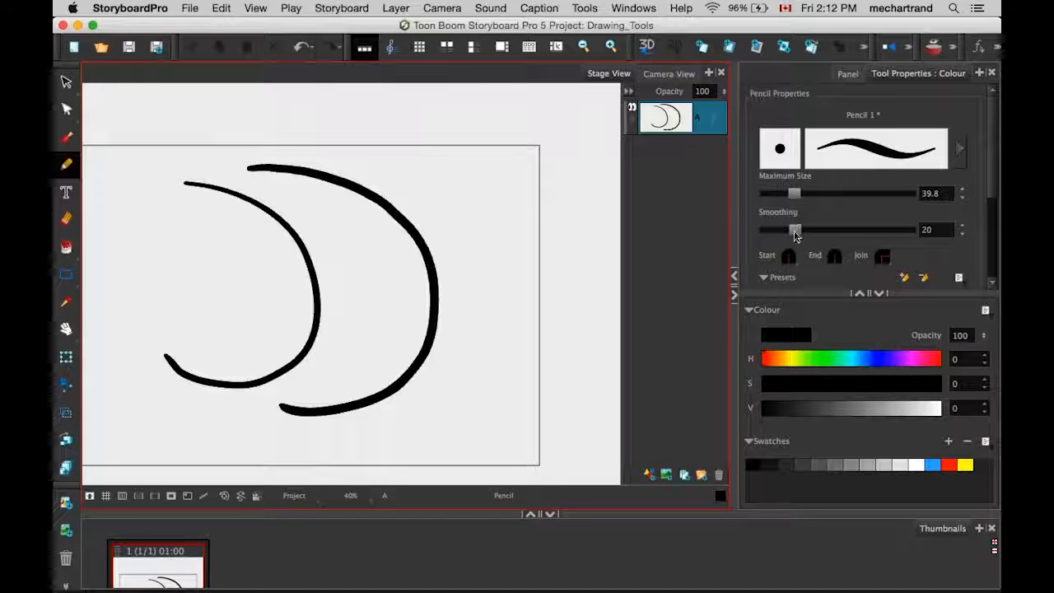
Set the brush's smoothing to 27.2 and draw two more curved brush strokes on the outer side of the existing curves.
click(929, 230)
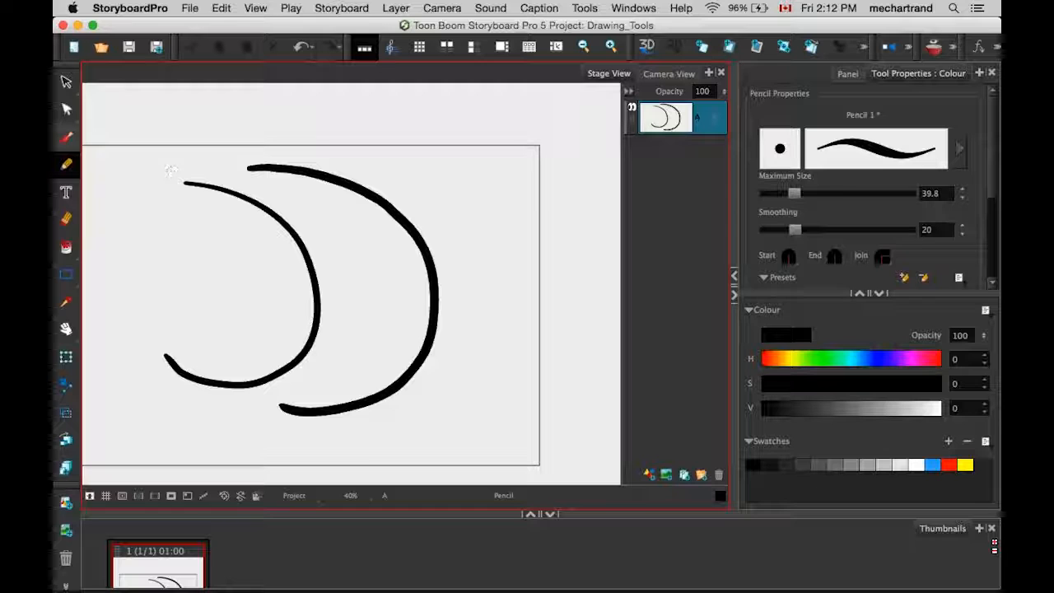
click(66, 136)
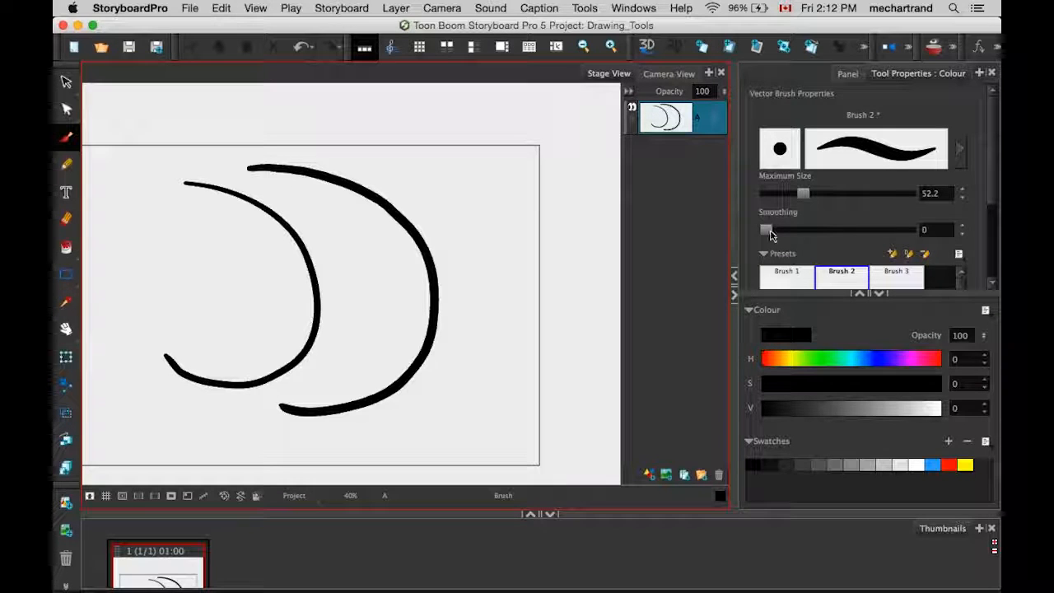
drag(764, 231, 804, 232)
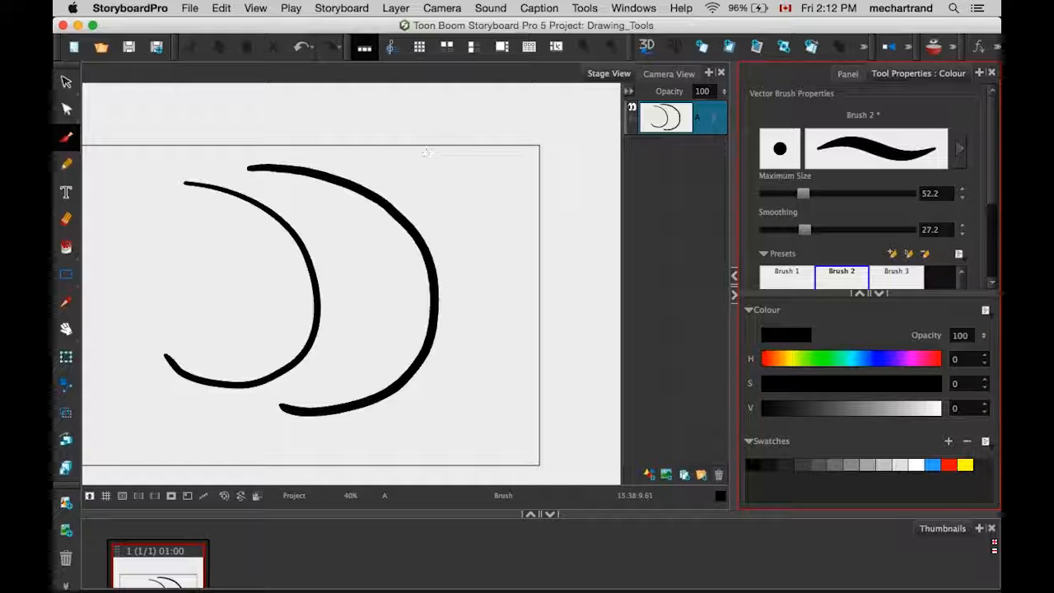
mouse_move(409, 156)
mouse_down()
mouse_move(433, 163)
mouse_move(496, 227)
mouse_move(478, 379)
mouse_move(423, 412)
mouse_up()
mouse_move(382, 165)
mouse_down()
mouse_move(423, 183)
mouse_move(451, 334)
mouse_move(399, 412)
mouse_up()
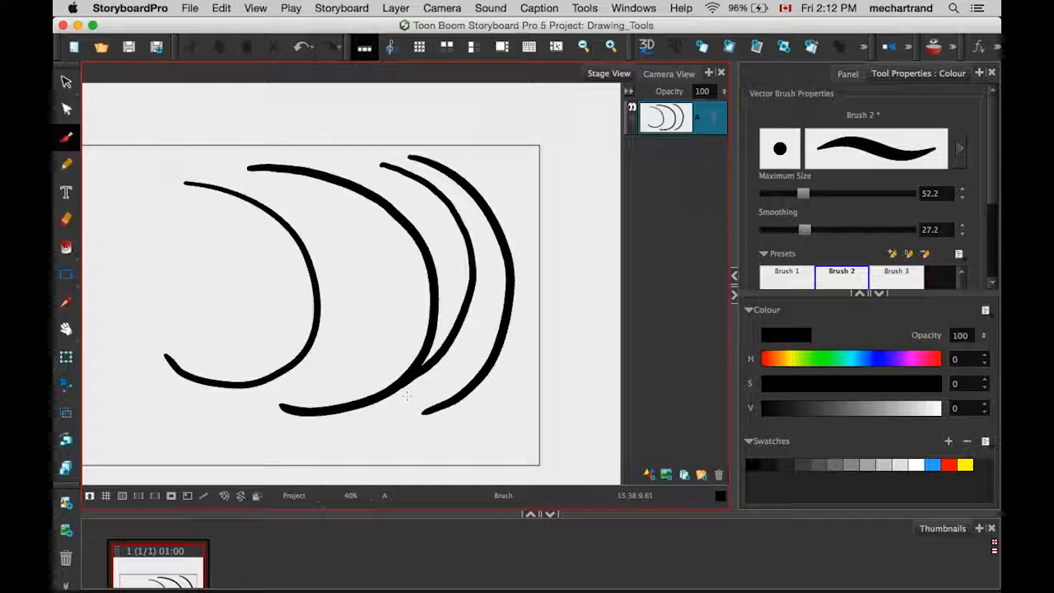
Set the pencil's smoothing to 0 and draw a small curve with the Pencil tool inside the existing curves.
click(66, 163)
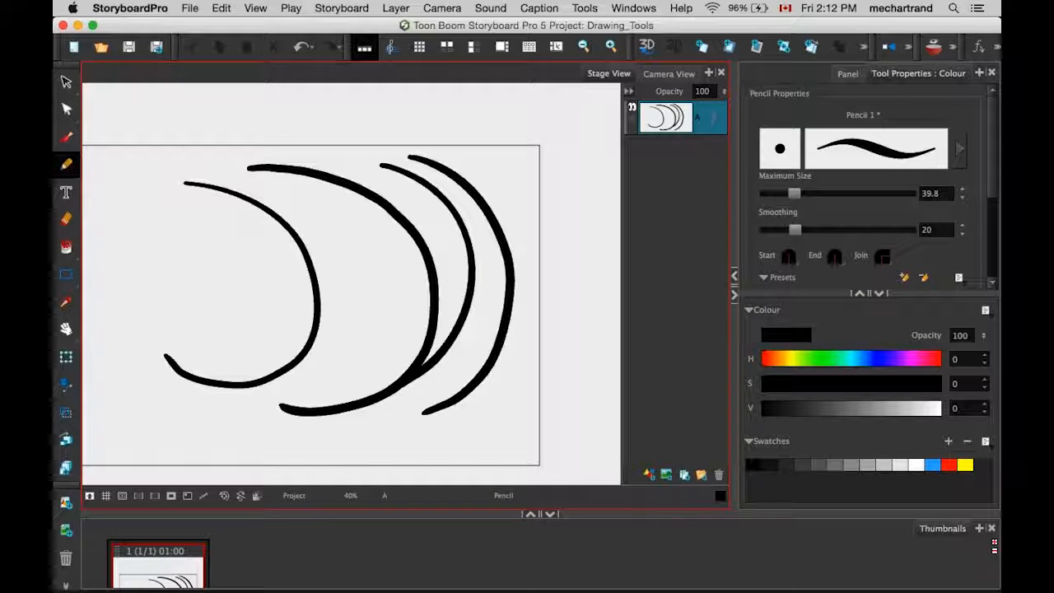
drag(794, 229, 765, 229)
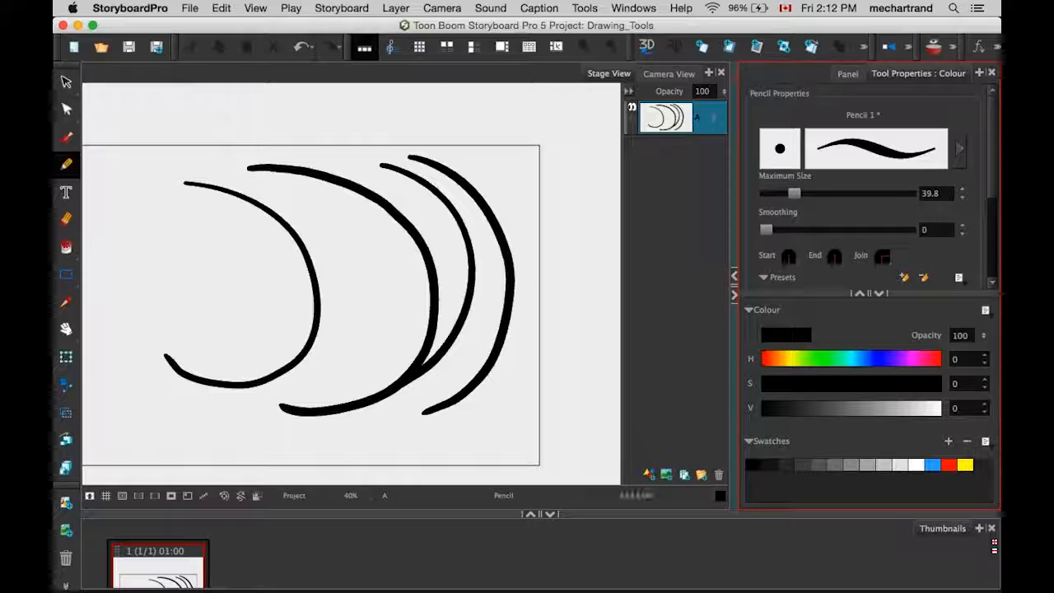
mouse_move(161, 205)
mouse_down()
mouse_move(208, 291)
mouse_move(112, 338)
mouse_up()
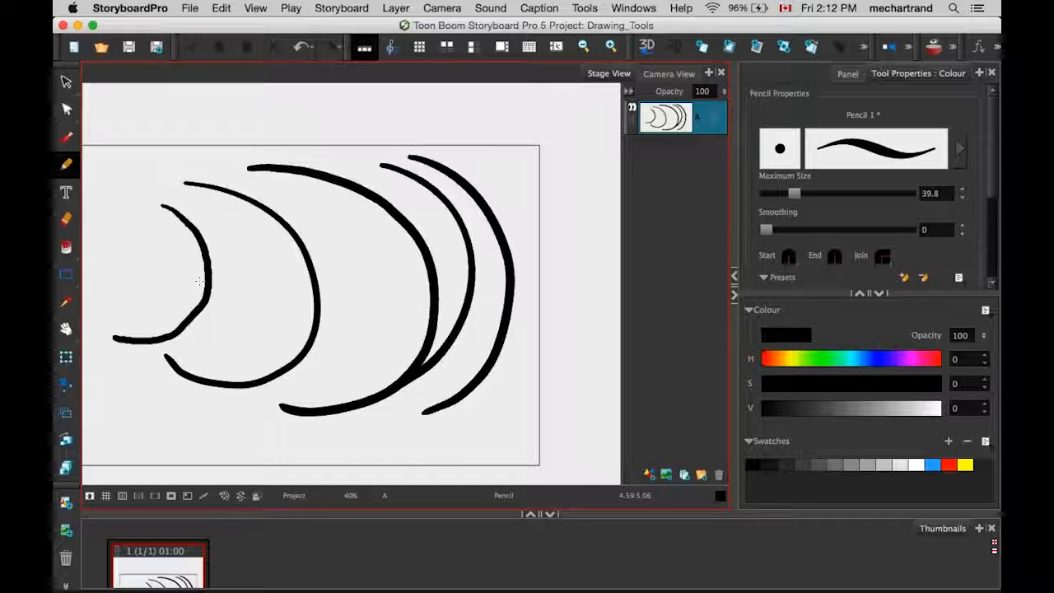
Select all the curves in the drawing and delete them.
key(super+a)
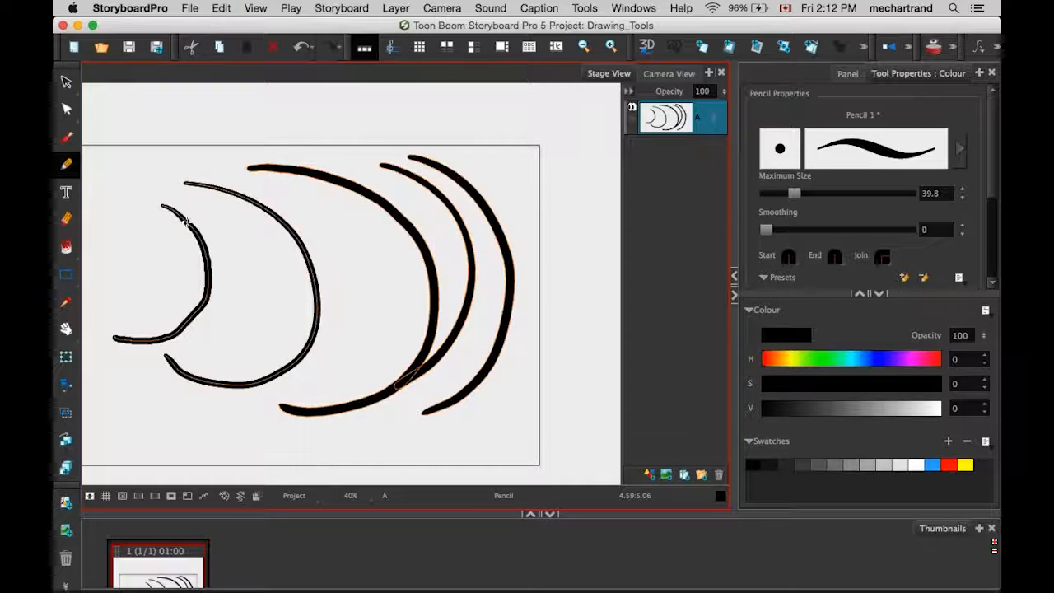
key(Delete)
Set the brush's smoothing to 0 and draw a wavy horizontal line across the upper part of the empty frame.
key(alt+b)
scroll(365, 239, down, 2)
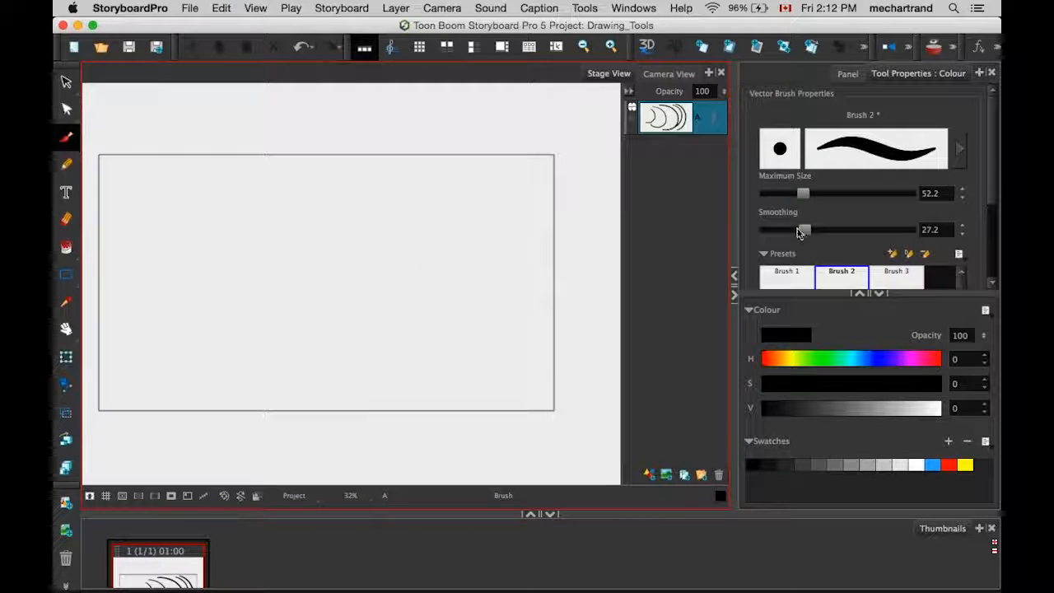
drag(799, 233, 766, 230)
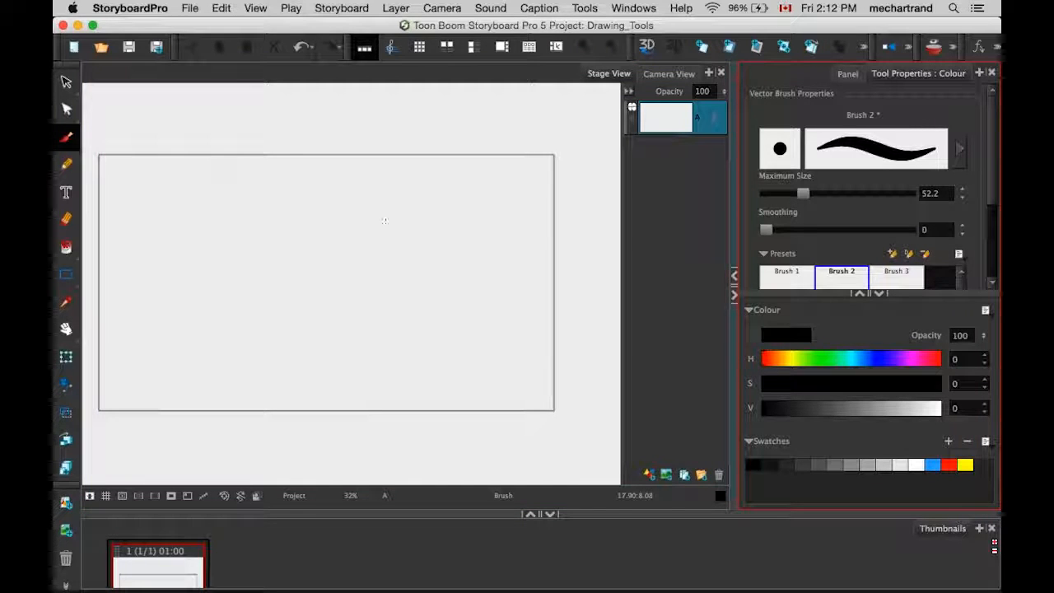
drag(516, 215, 136, 224)
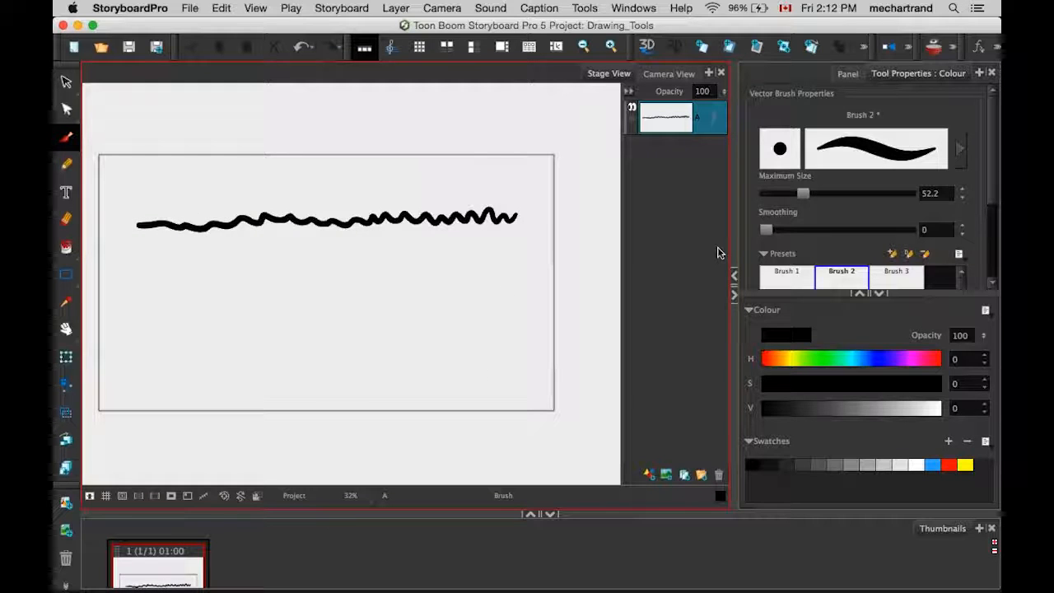
Draw two more shaky horizontal brush lines below the first, one with smoothing 15.9 and one with smoothing 100.
drag(766, 229, 772, 230)
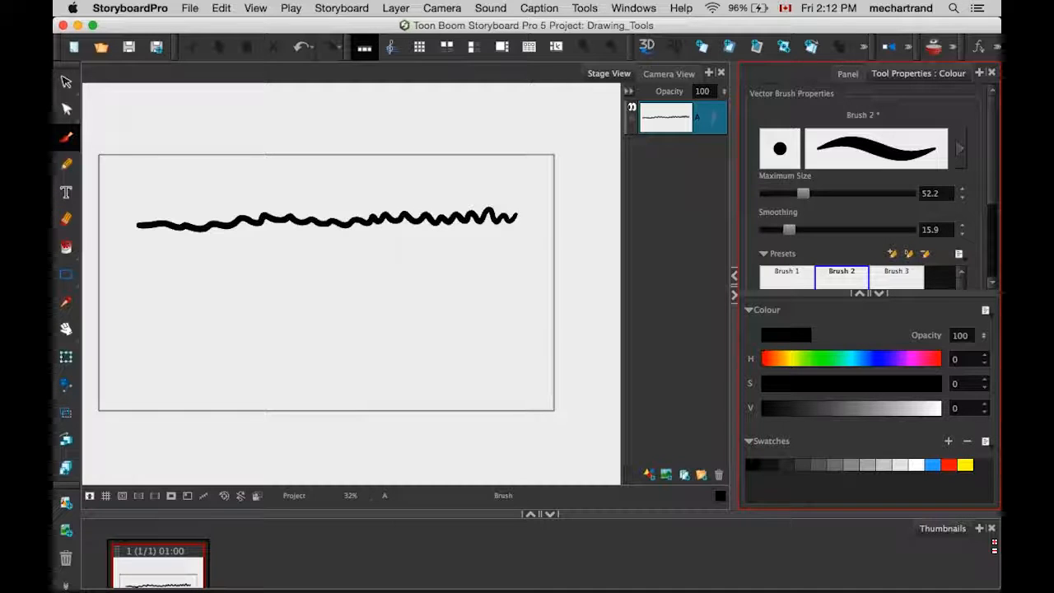
mouse_move(517, 261)
mouse_down()
mouse_move(468, 275)
mouse_move(425, 261)
mouse_move(133, 266)
mouse_up()
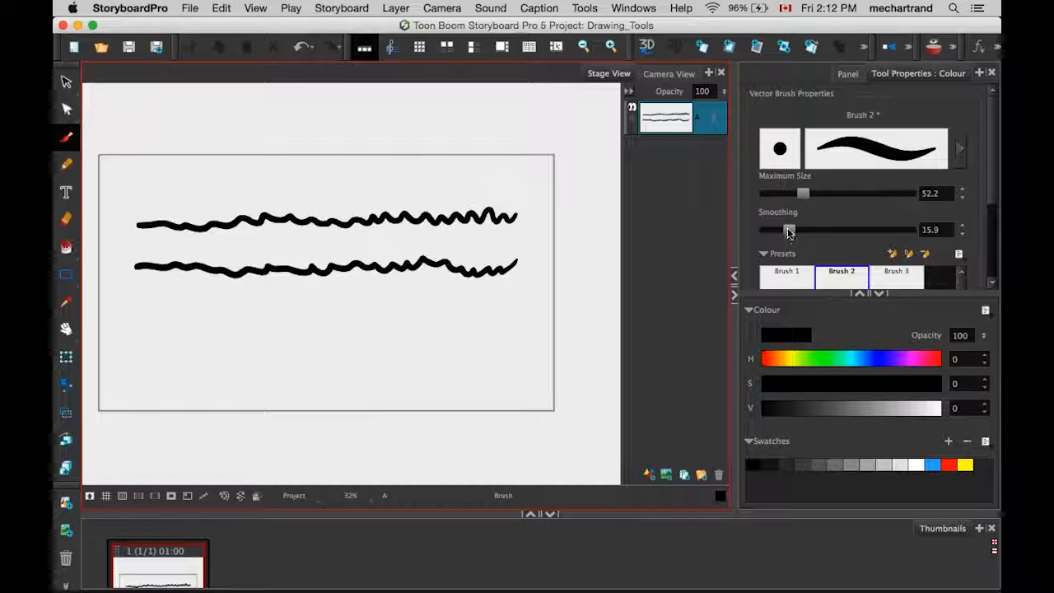
drag(789, 232, 914, 230)
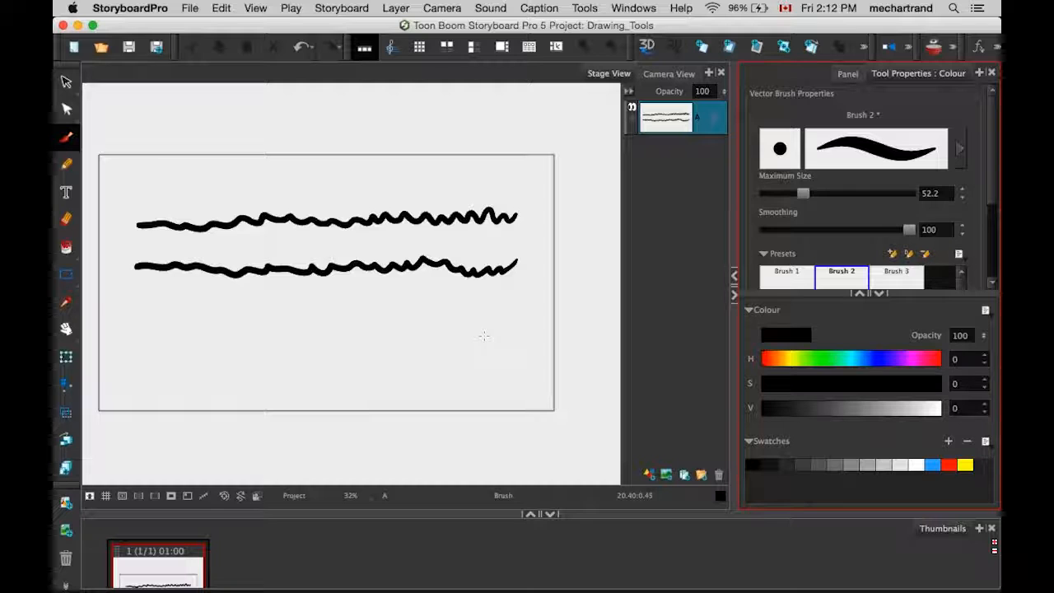
drag(512, 317, 145, 321)
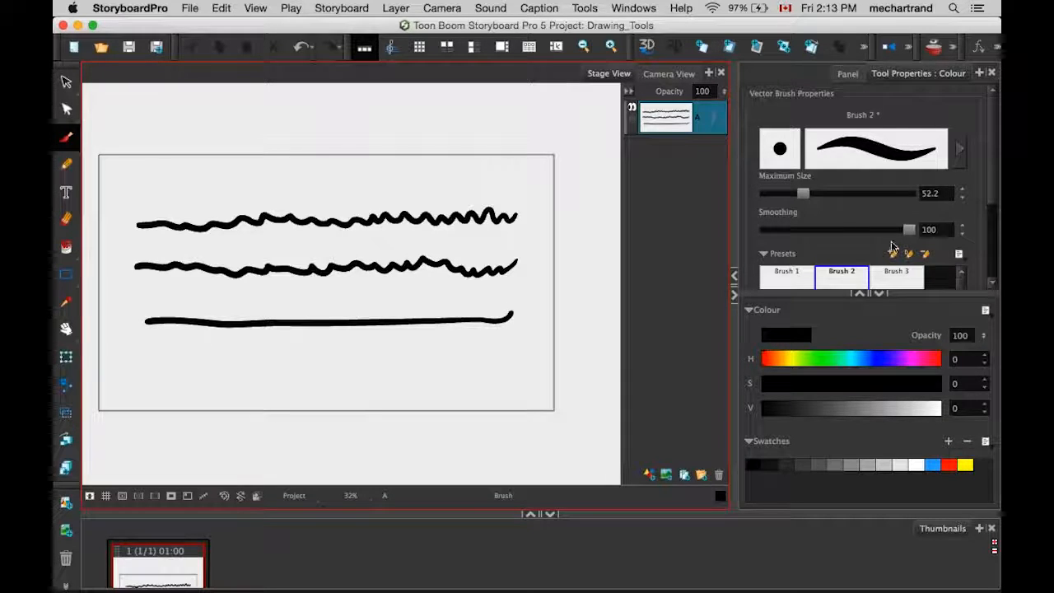
Draw a brush arc around the right end of the lines with smoothing 4.1 and two larger arcs outside it with smoothing 34.4.
drag(905, 228, 773, 235)
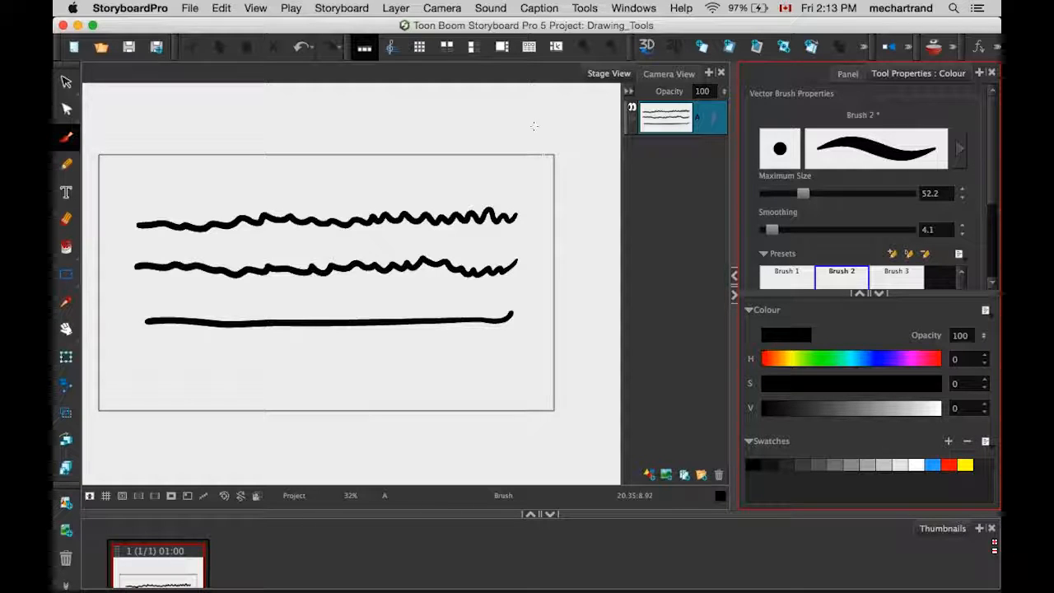
mouse_move(471, 107)
mouse_down()
mouse_move(522, 148)
mouse_move(547, 255)
mouse_move(517, 333)
mouse_move(480, 361)
mouse_up()
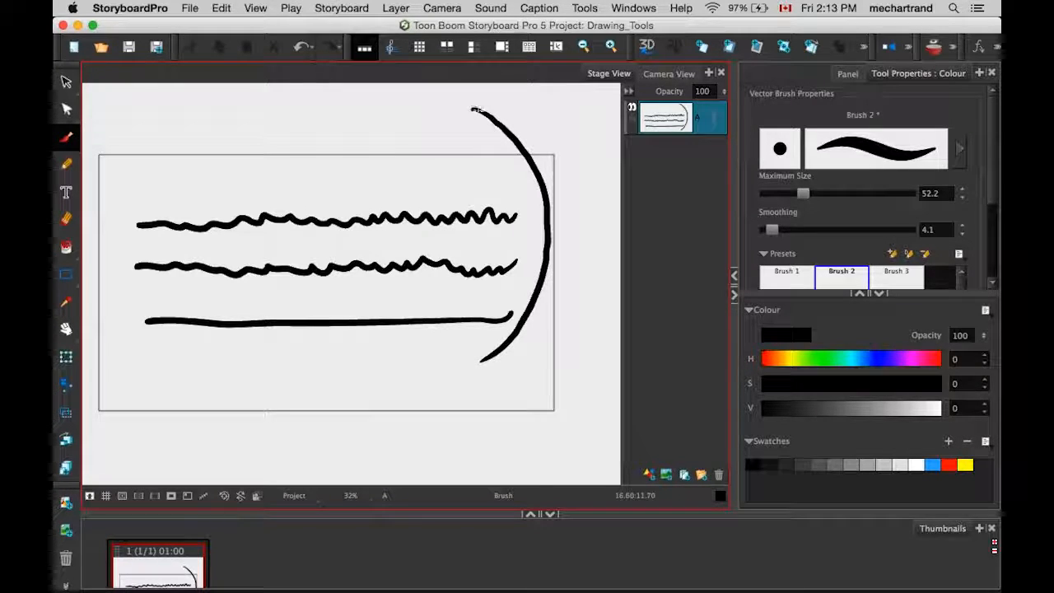
drag(771, 230, 814, 231)
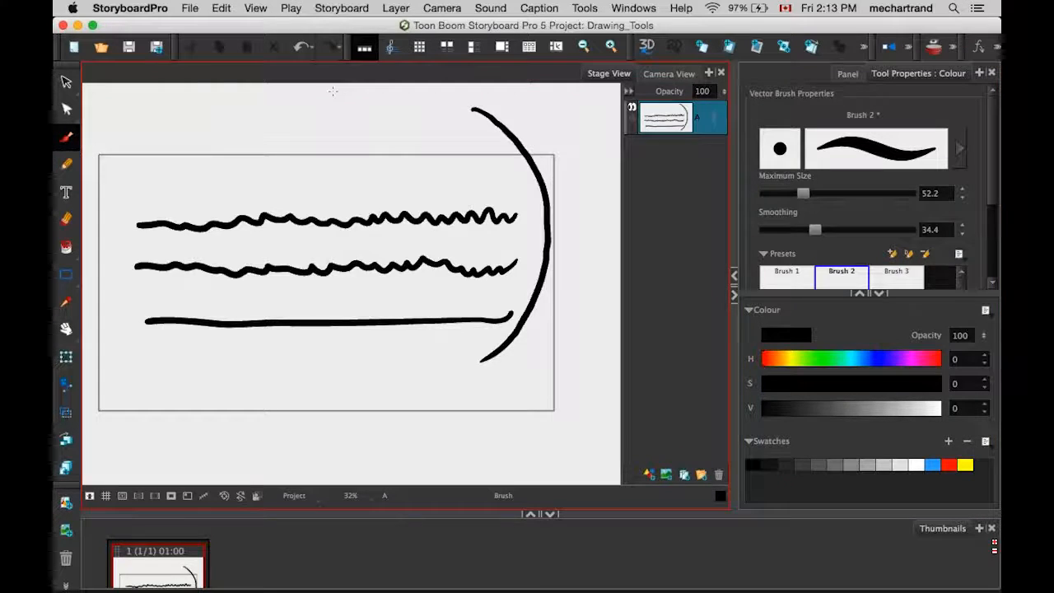
key(2)
key(2)
mouse_move(322, 108)
mouse_down()
mouse_move(479, 215)
mouse_move(386, 384)
mouse_up()
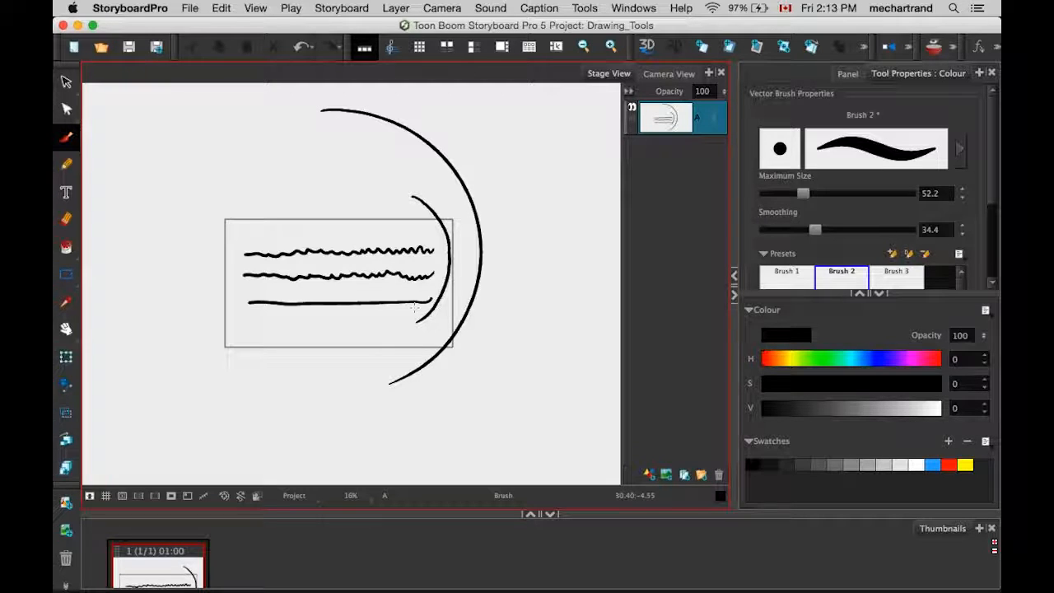
mouse_move(520, 169)
mouse_down()
mouse_move(527, 255)
mouse_move(516, 290)
mouse_move(465, 362)
mouse_move(425, 389)
mouse_up()
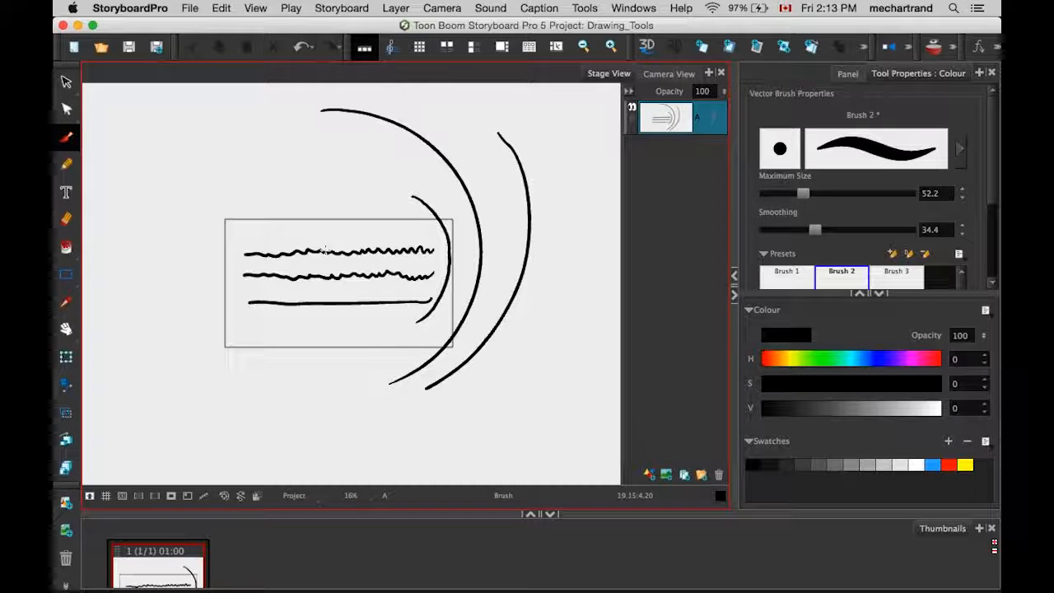
Rotate the stage in both directions with the Rotate View tool.
click(66, 329)
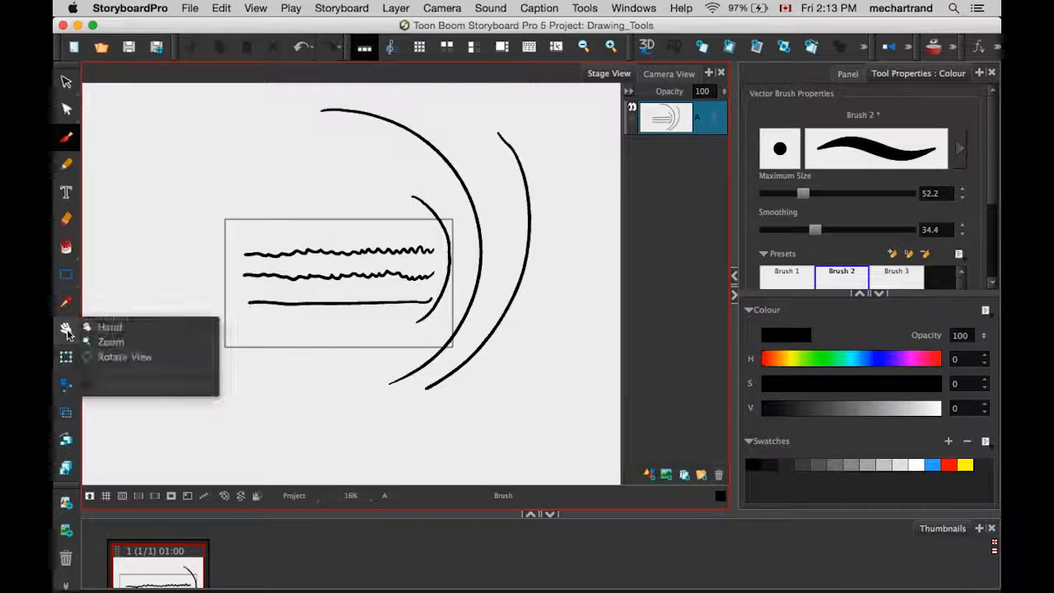
click(98, 356)
drag(231, 228, 339, 179)
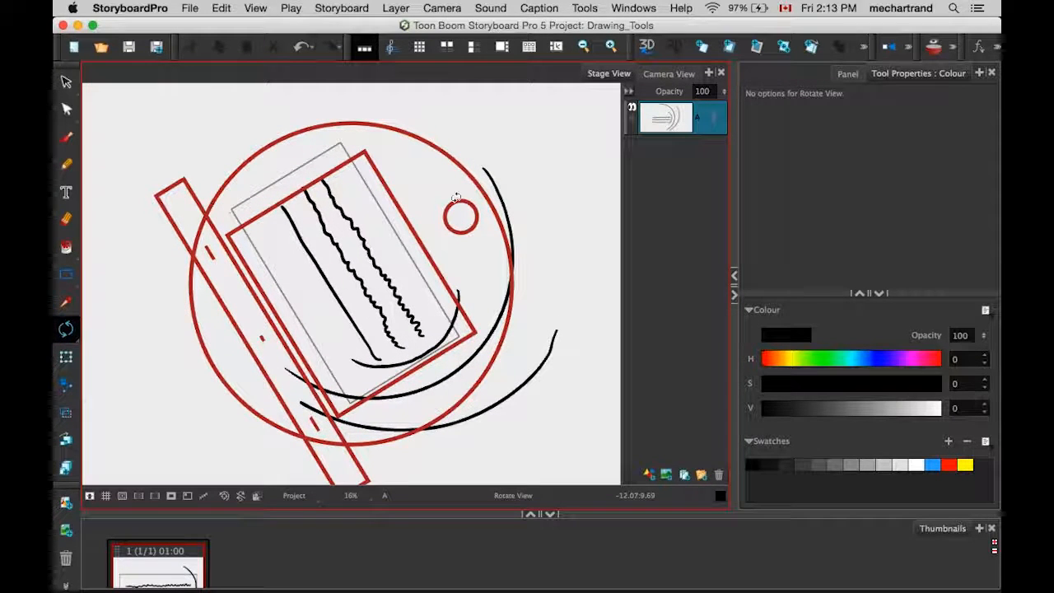
drag(433, 216, 217, 204)
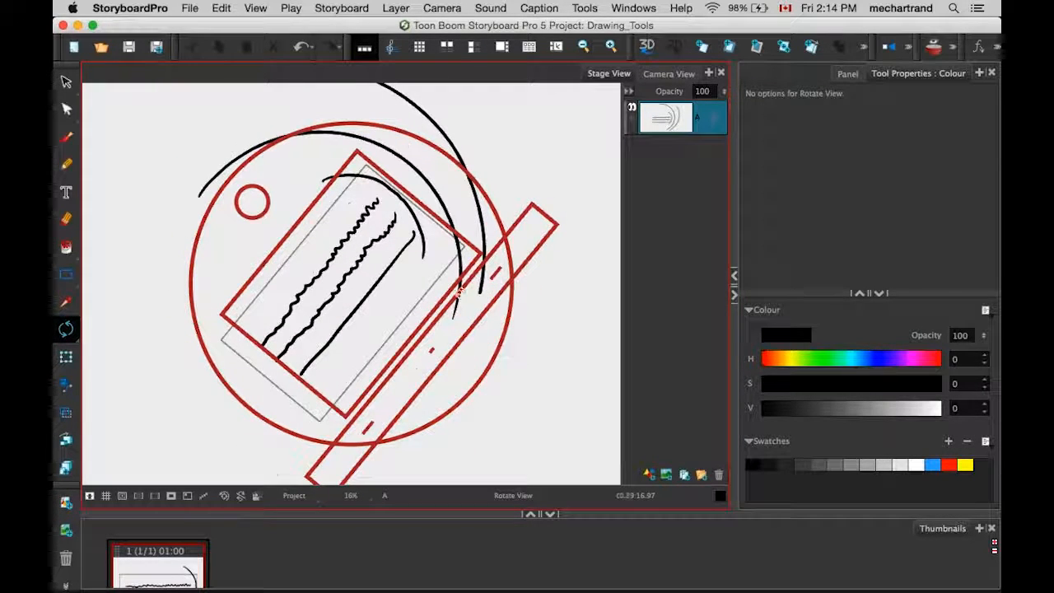
Reset the stage's rotation and pan around the drawing with the Hand tool.
drag(66, 329, 92, 326)
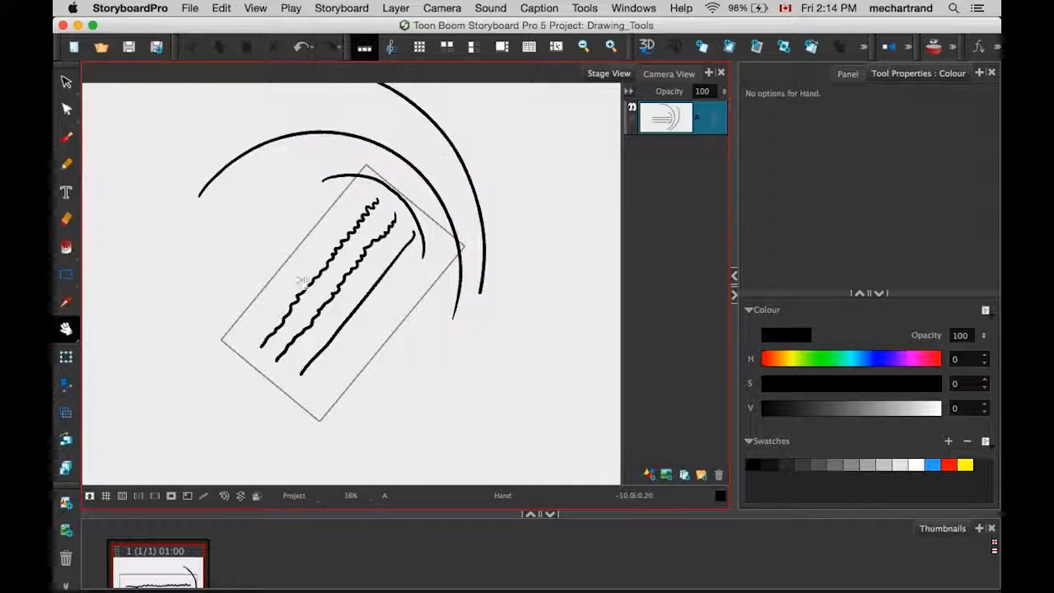
drag(66, 329, 69, 332)
click(71, 332)
click(71, 332)
click(69, 331)
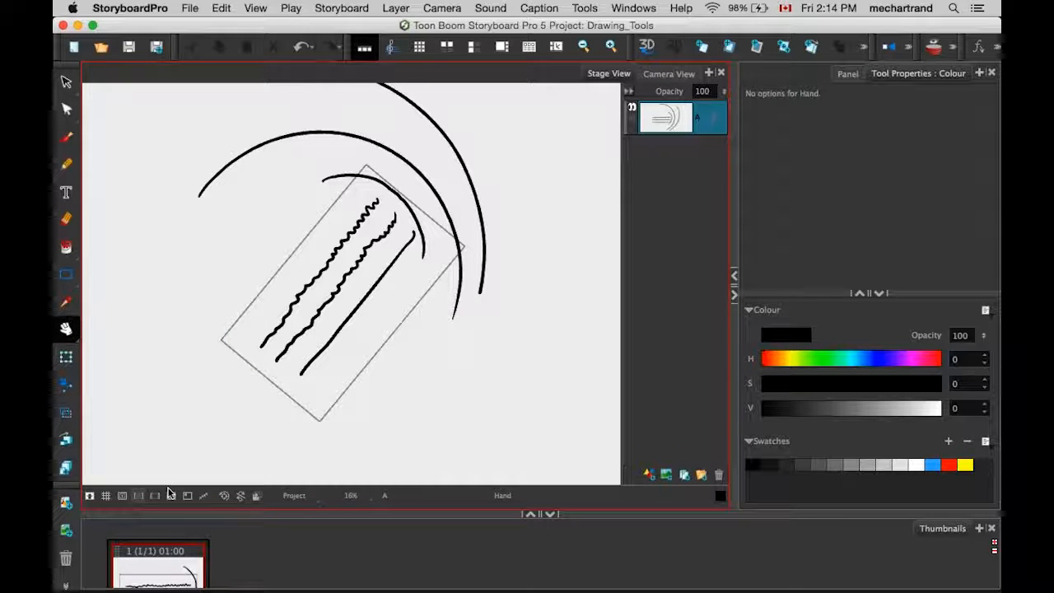
click(224, 495)
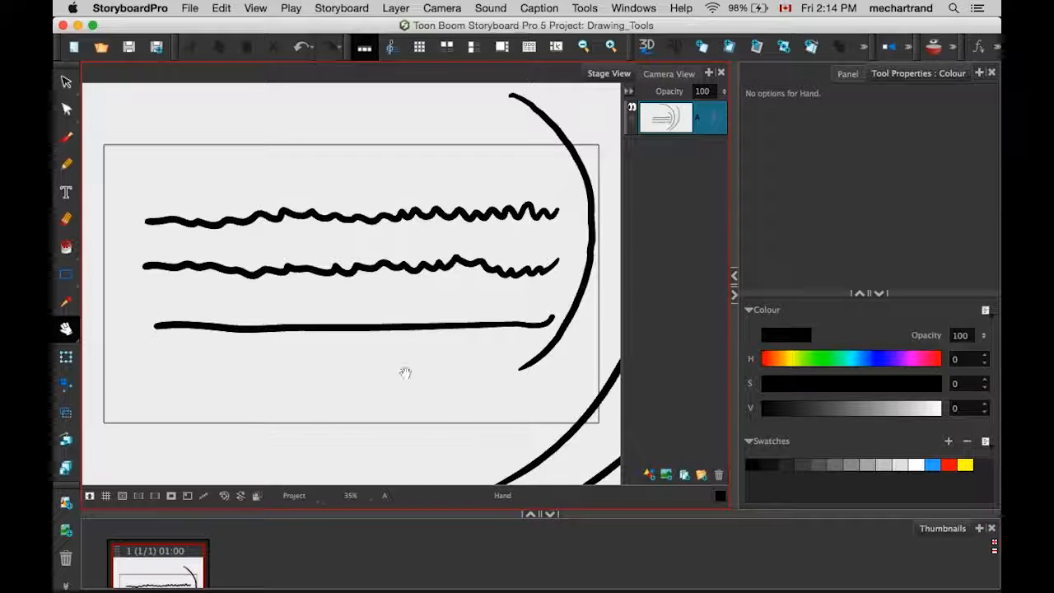
drag(558, 369, 503, 370)
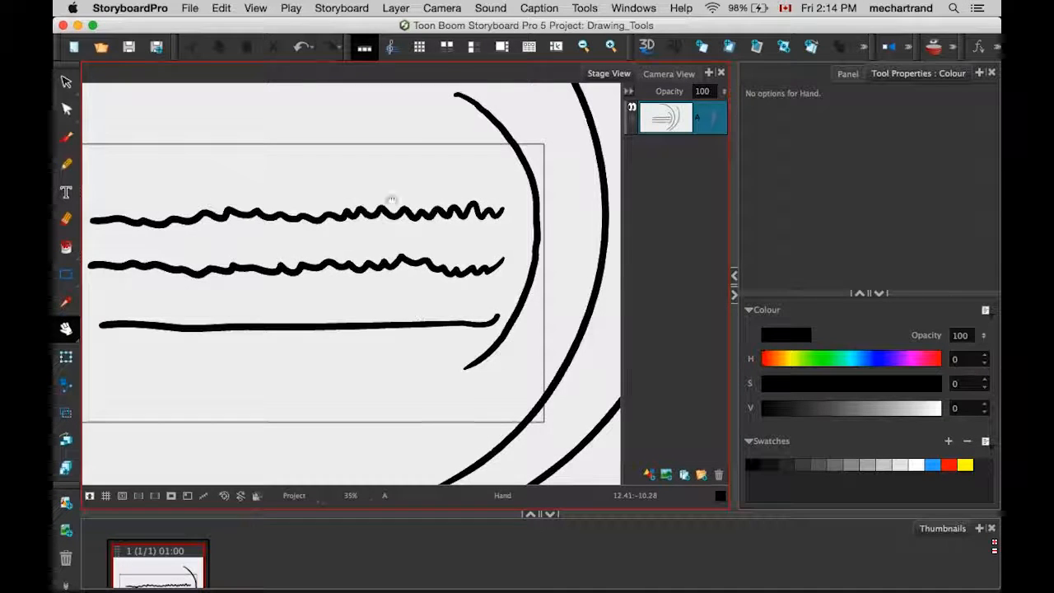
drag(418, 306, 394, 395)
drag(332, 318, 365, 329)
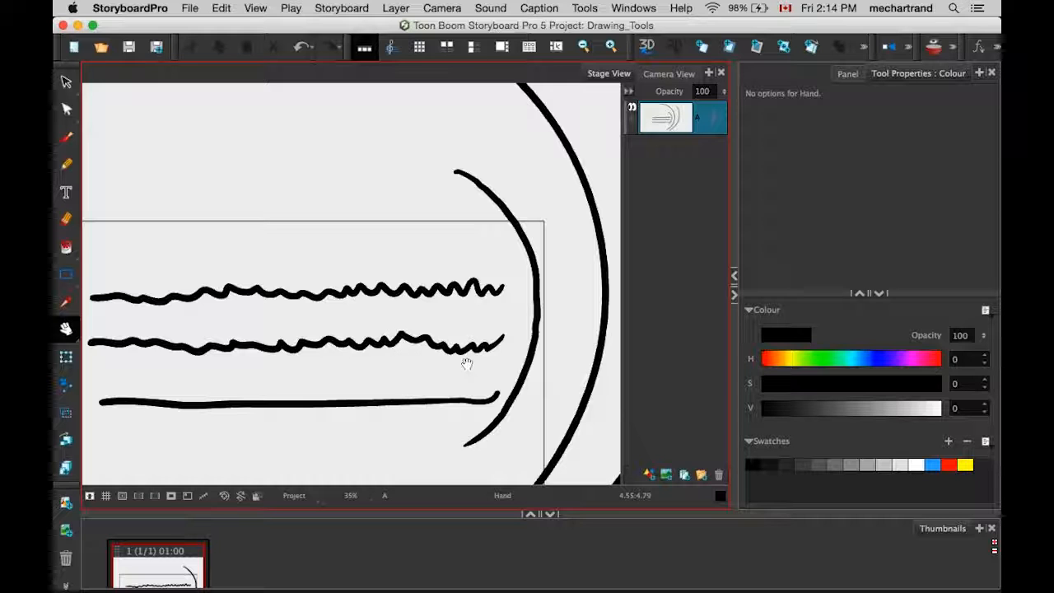
Select the uppermost wavy line and apply the Smooth operation to it twice.
click(67, 138)
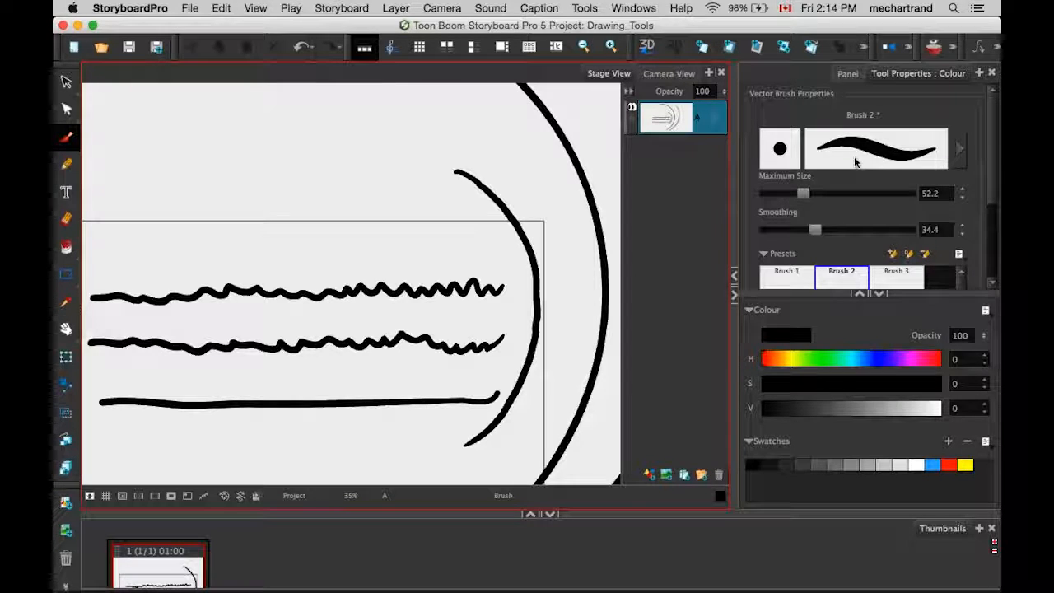
click(66, 81)
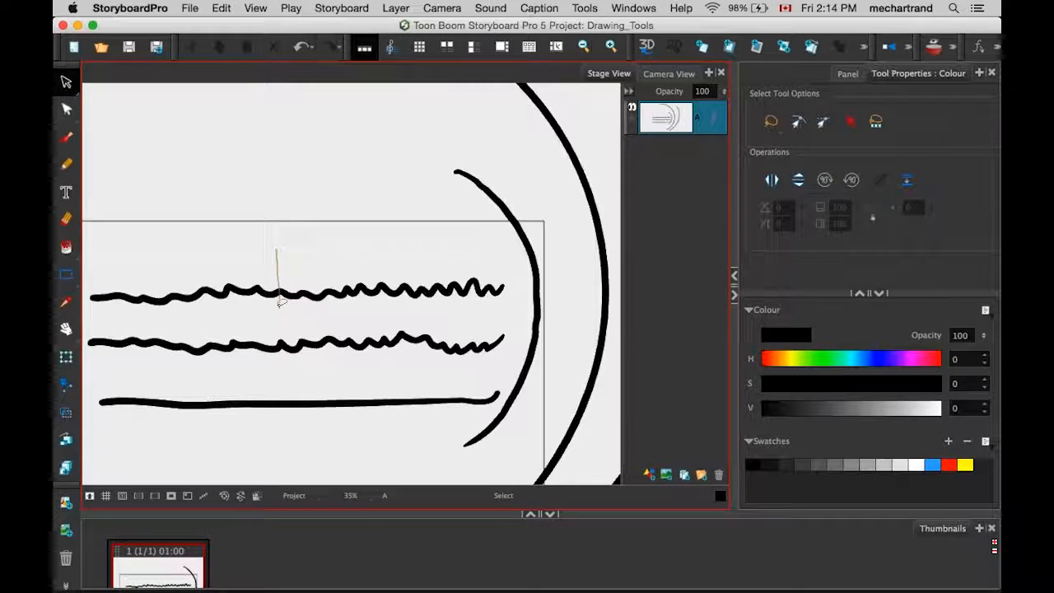
drag(279, 301, 280, 303)
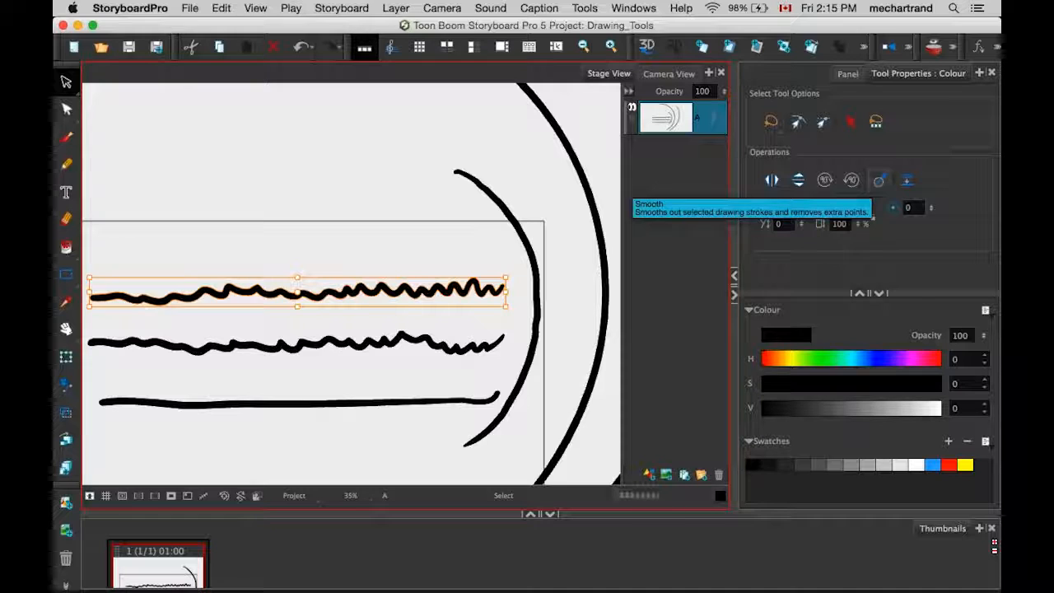
click(880, 183)
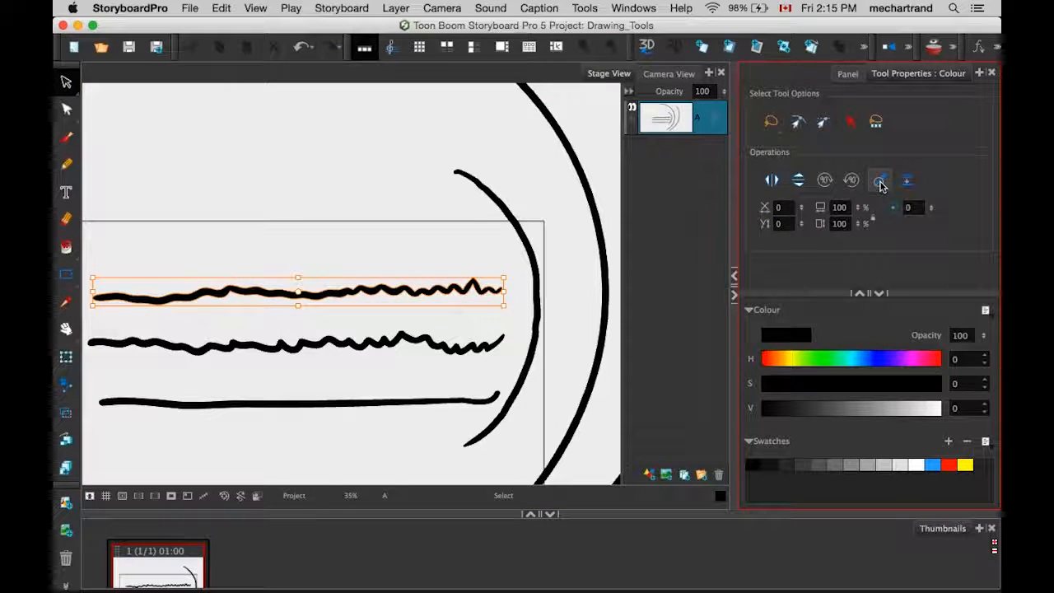
click(880, 183)
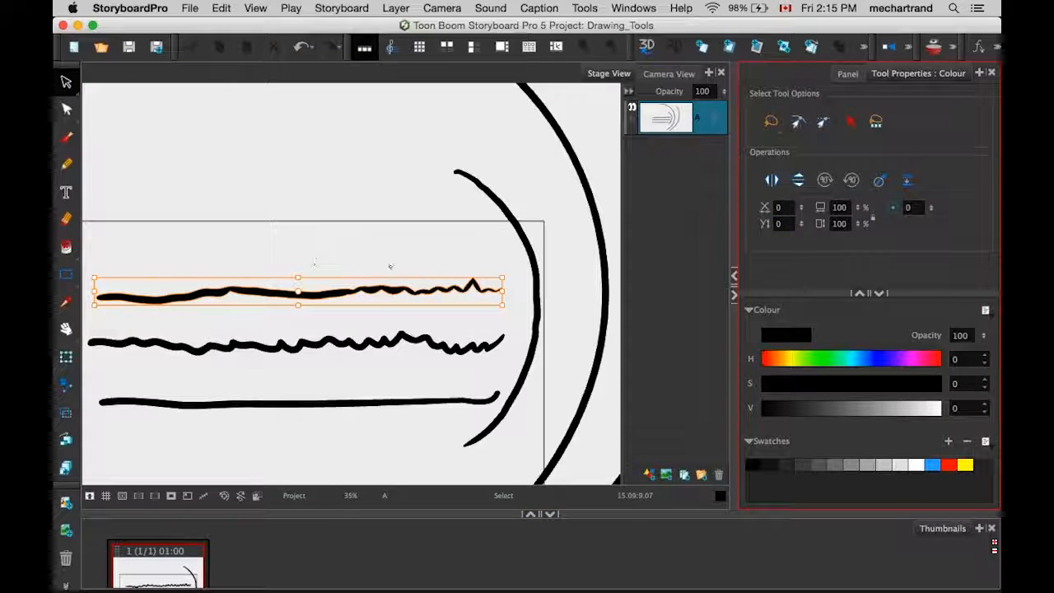
Select the small arc at the lines' right end, apply the Smooth operation eight times, and clear the selection.
click(483, 306)
click(523, 298)
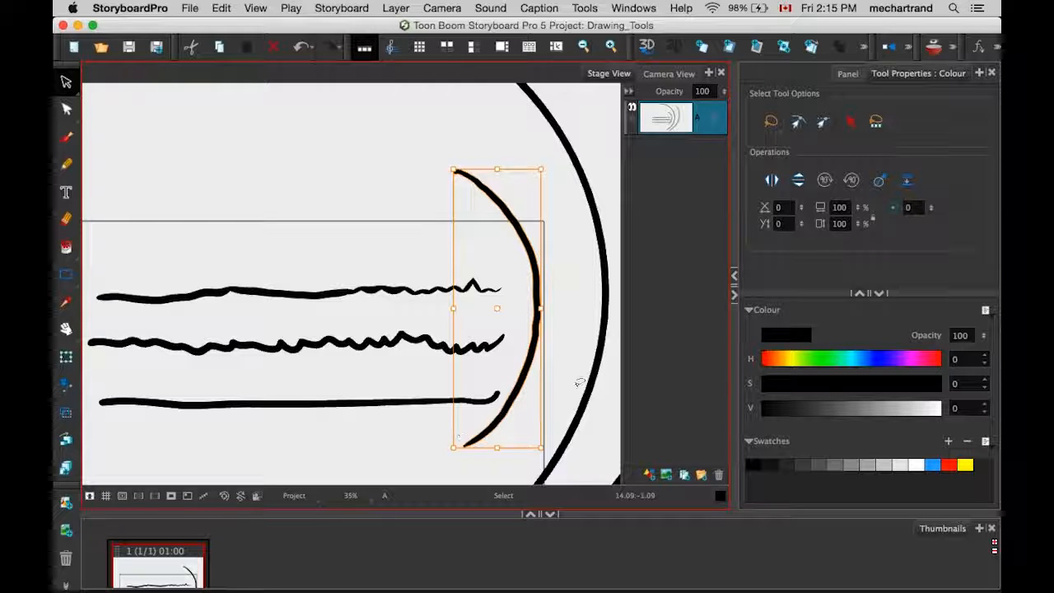
click(879, 181)
click(879, 181)
click(880, 184)
click(879, 183)
click(879, 183)
click(880, 184)
click(881, 185)
click(881, 184)
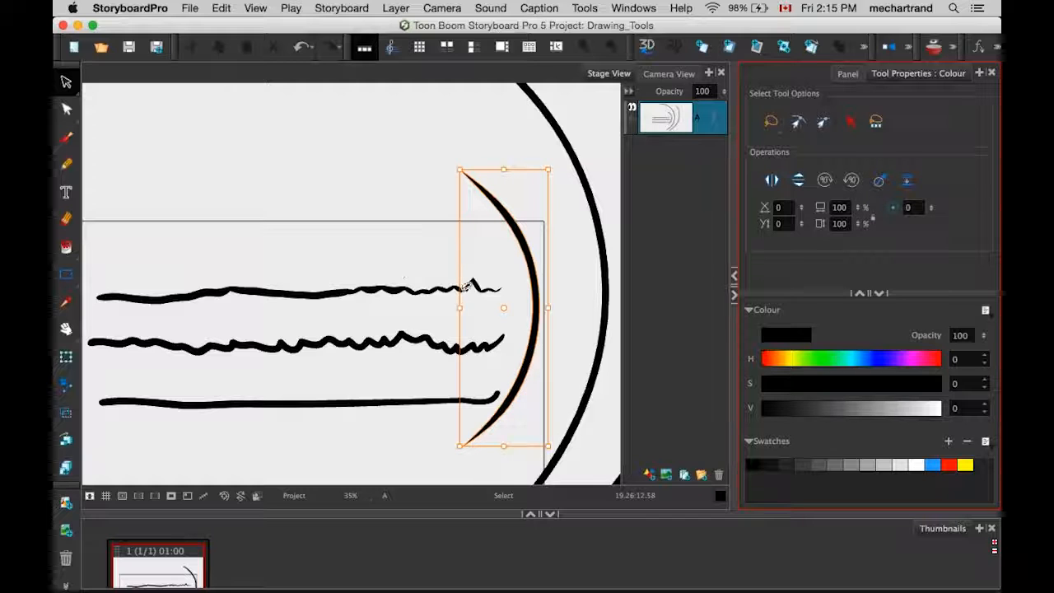
click(594, 317)
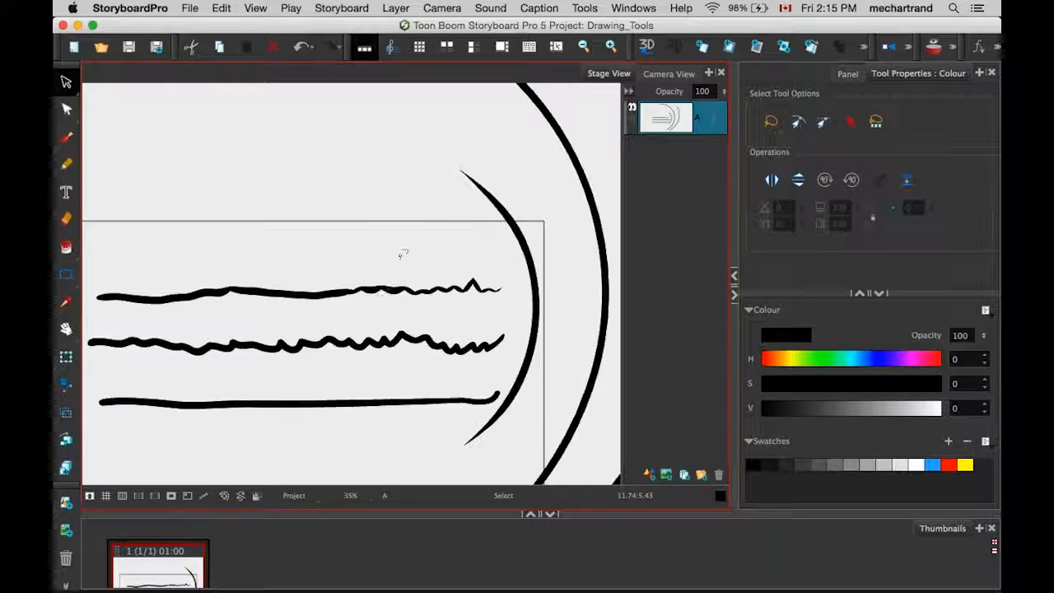
Choose the Pencil tool, expand its properties to reveal all options, and turn on Auto Close Gap.
drag(389, 317, 471, 326)
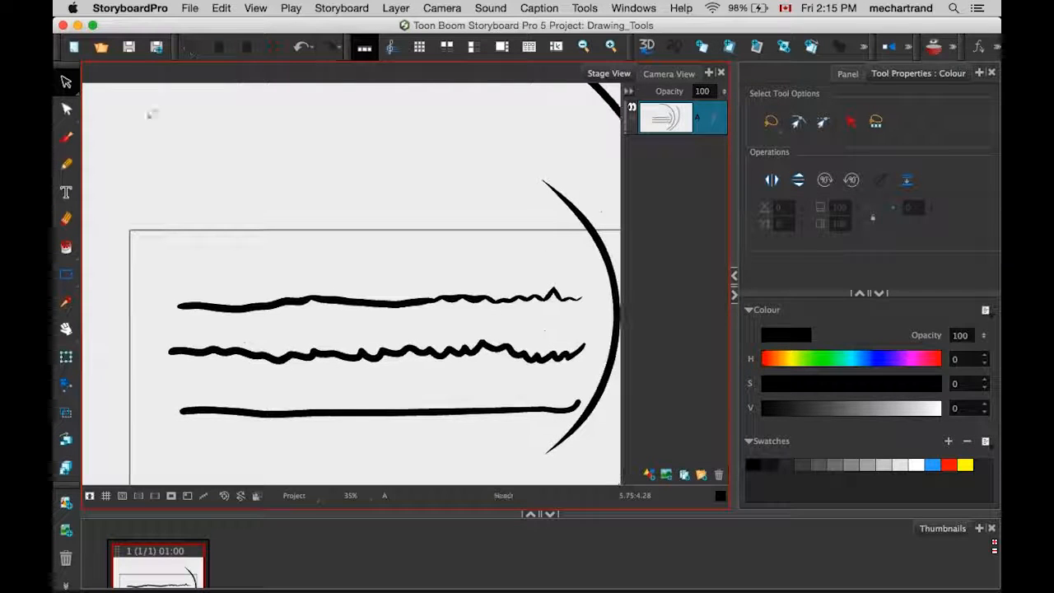
click(67, 165)
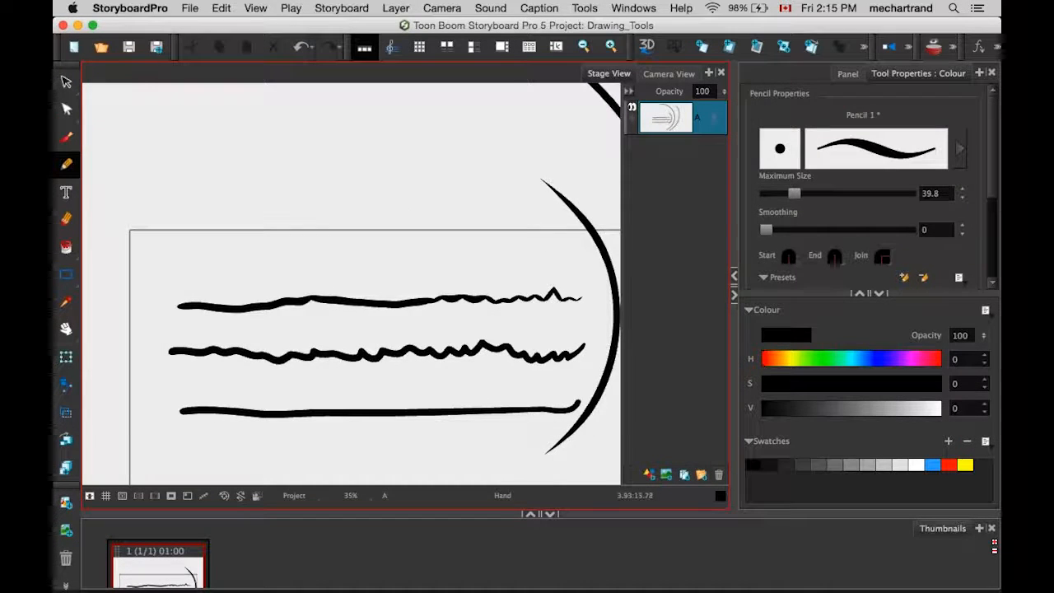
drag(437, 184, 387, 216)
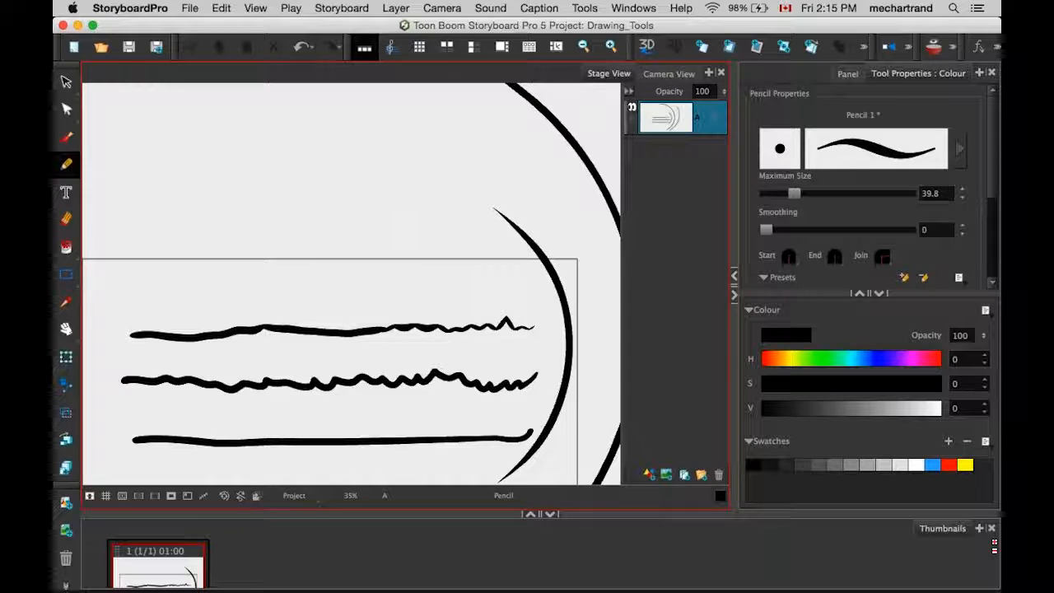
drag(859, 293, 858, 318)
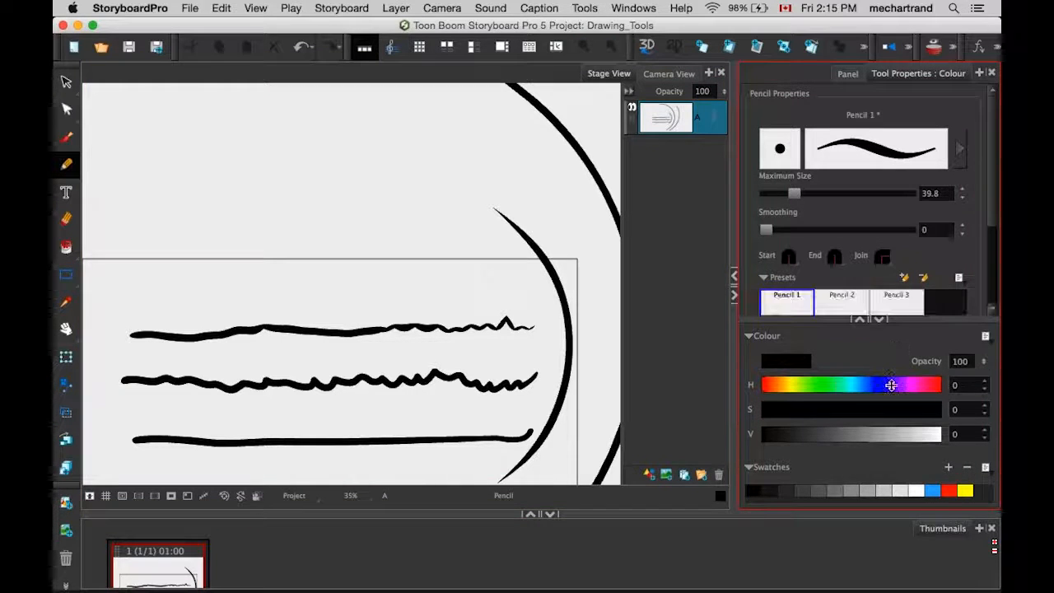
click(879, 319)
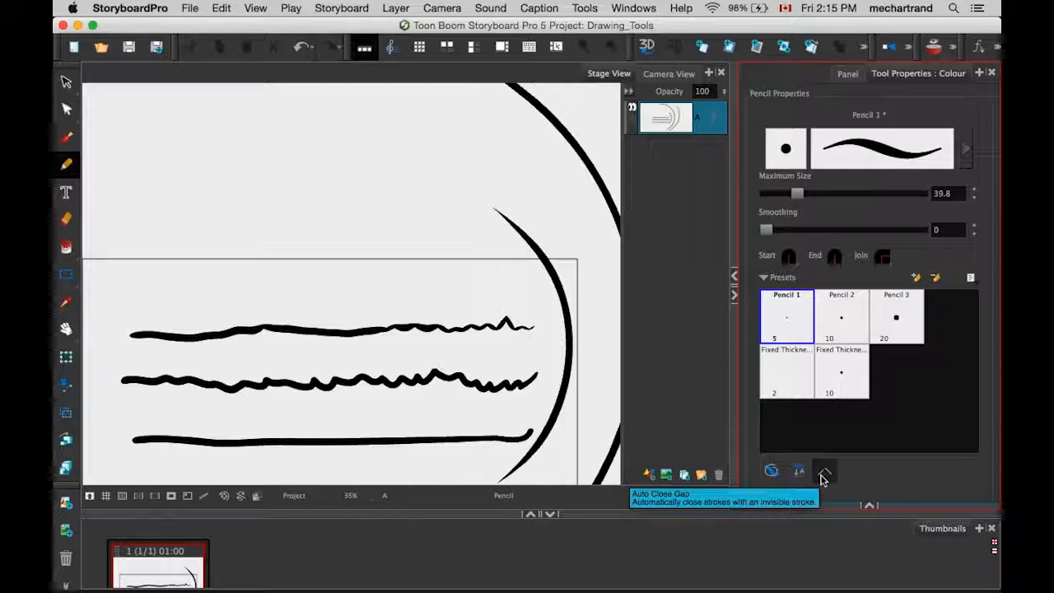
click(823, 474)
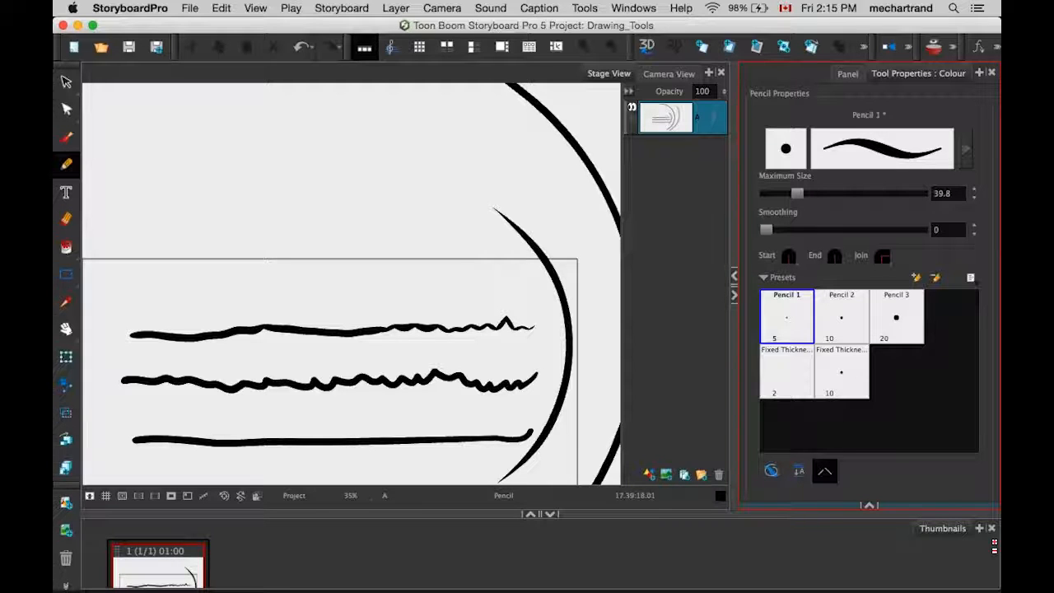
Draw two pencil strokes that meet at a corner above the wavy lines.
drag(437, 205, 558, 277)
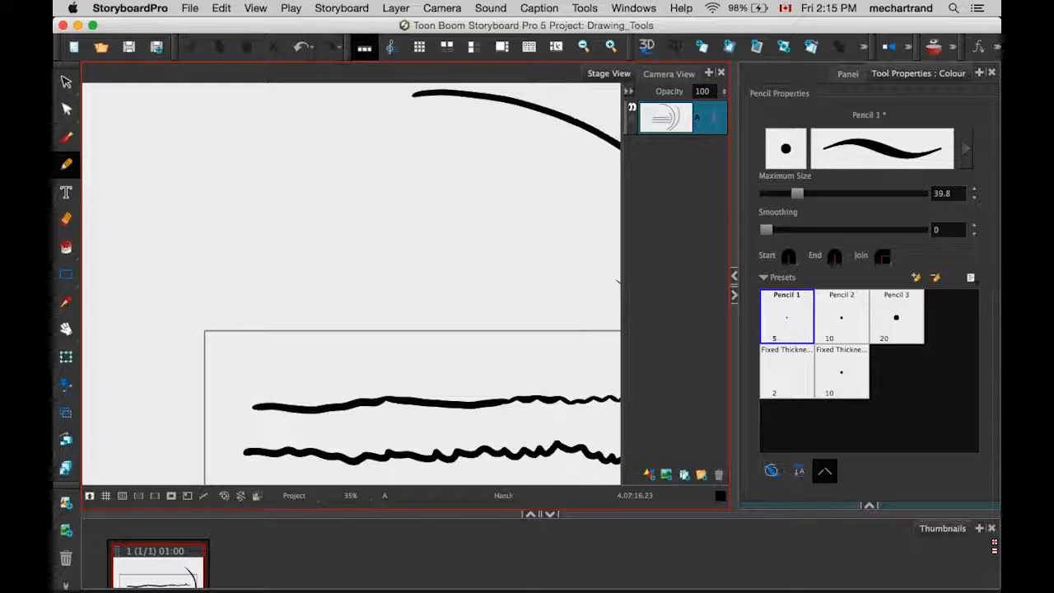
drag(358, 192, 560, 256)
drag(357, 193, 314, 307)
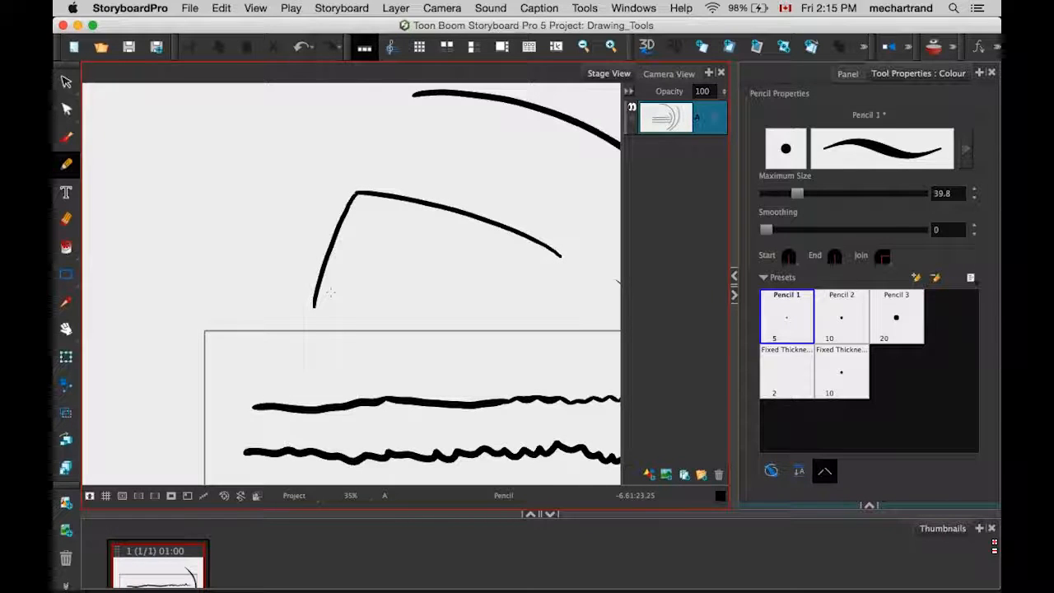
Turn on Show Strokes and examine the corner where the two pencil strokes meet.
click(255, 8)
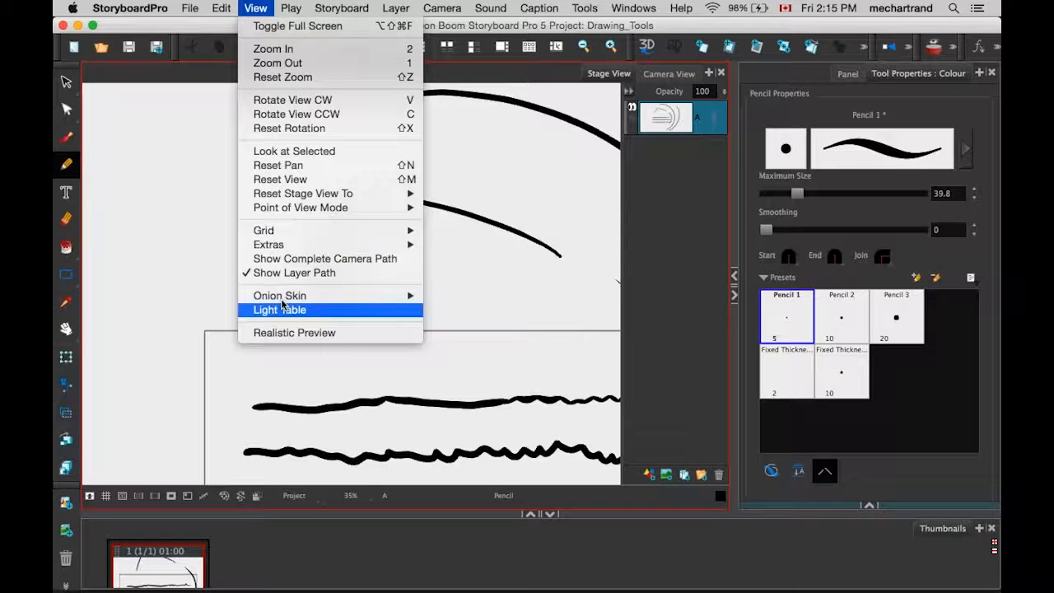
mouse_move(278, 247)
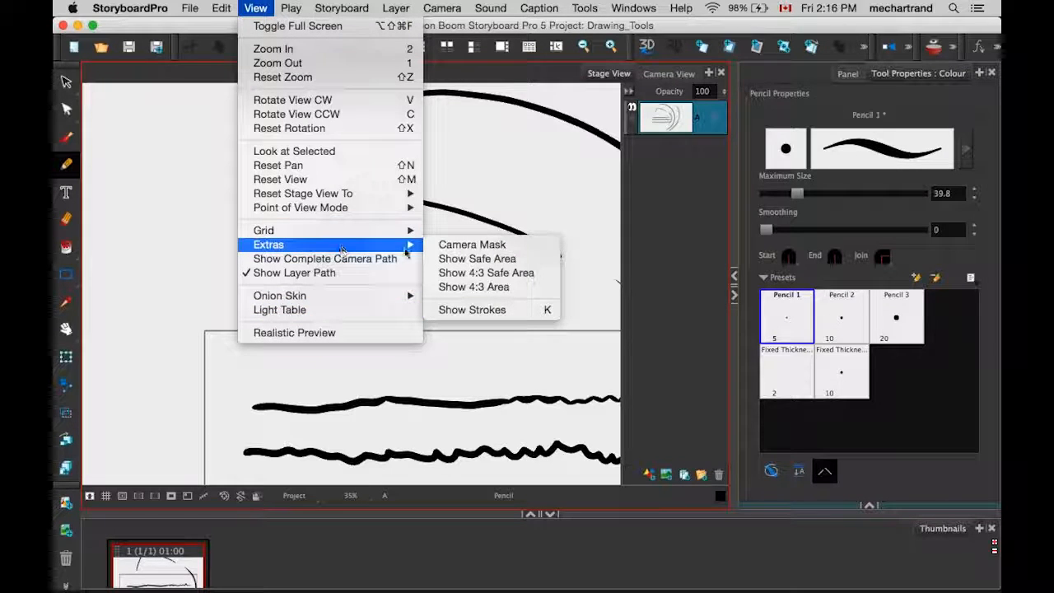
click(461, 309)
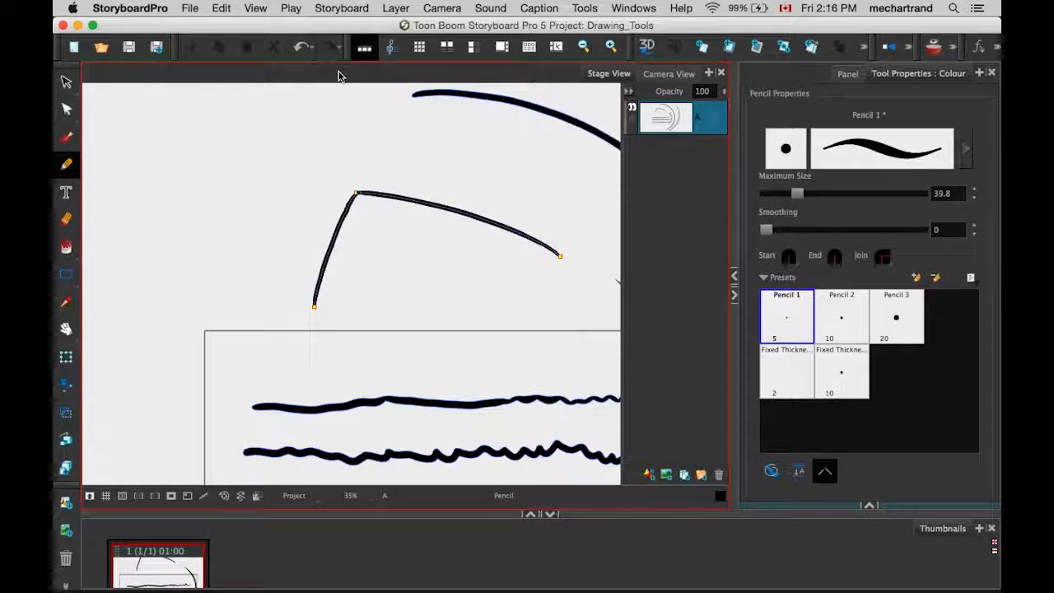
scroll(366, 247, up, 4)
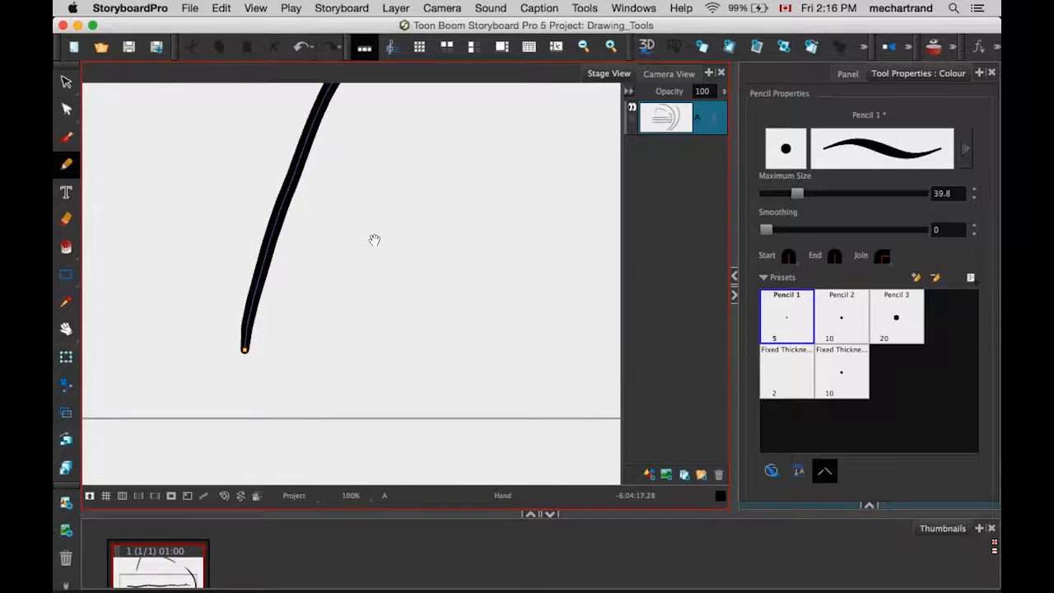
drag(374, 240, 354, 403)
key(2)
key(2)
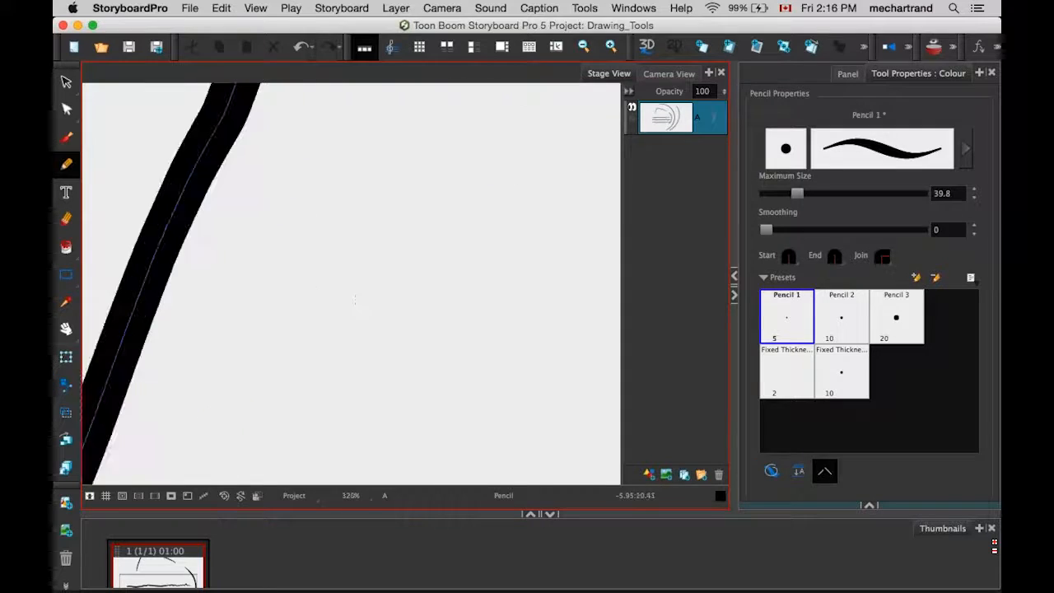
drag(386, 196, 387, 443)
key(2)
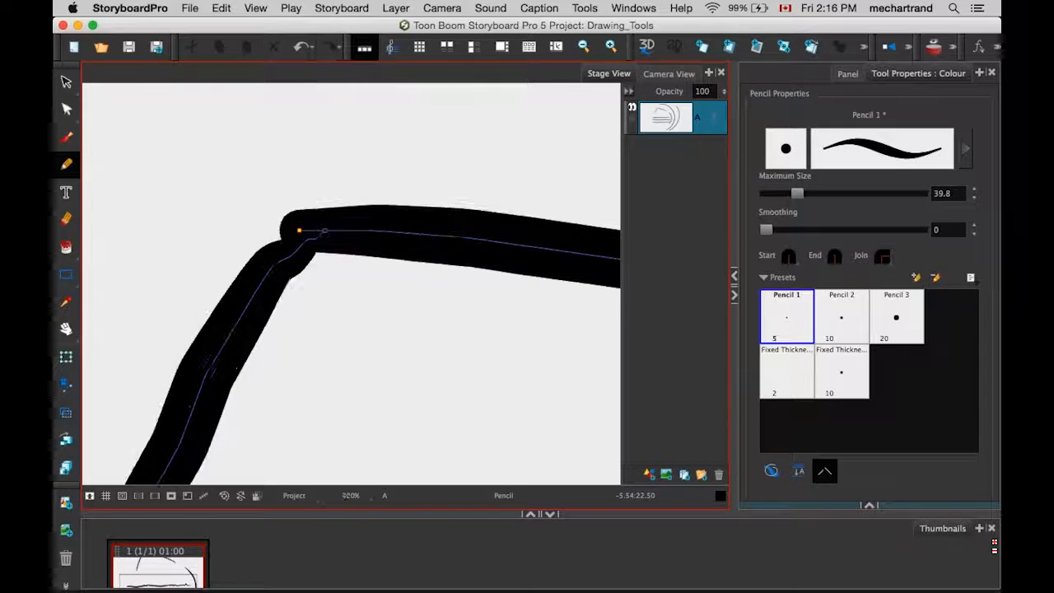
key(2)
key(2)
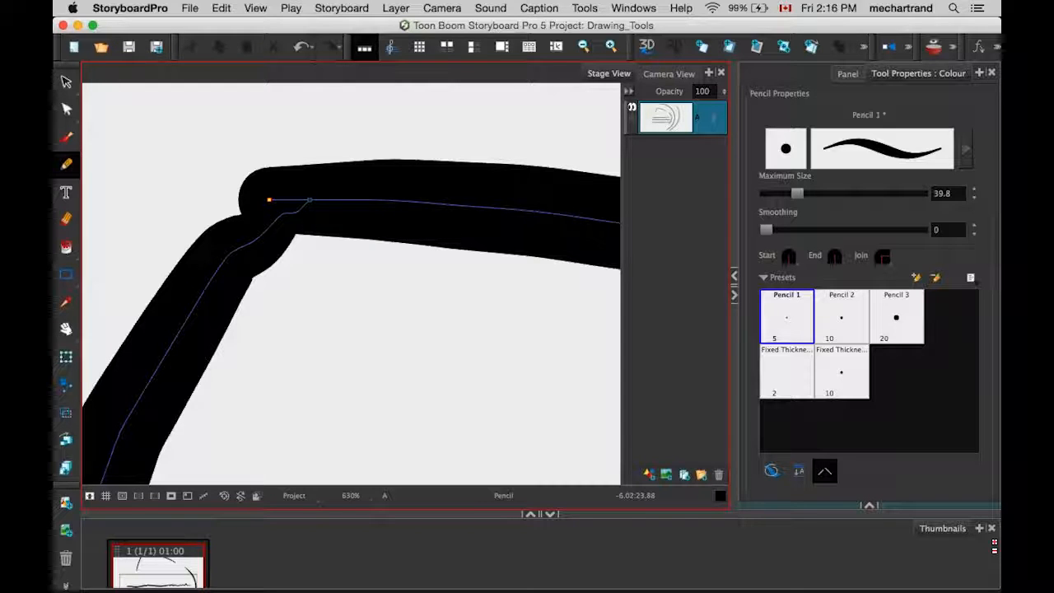
click(270, 200)
Draw a pair of short pencil strokes with a small gap above the corner, and another pair above it with Auto Close Gap off.
scroll(299, 288, up, 4)
mouse_move(428, 197)
mouse_down()
mouse_move(585, 245)
mouse_move(367, 180)
mouse_move(111, 144)
mouse_up()
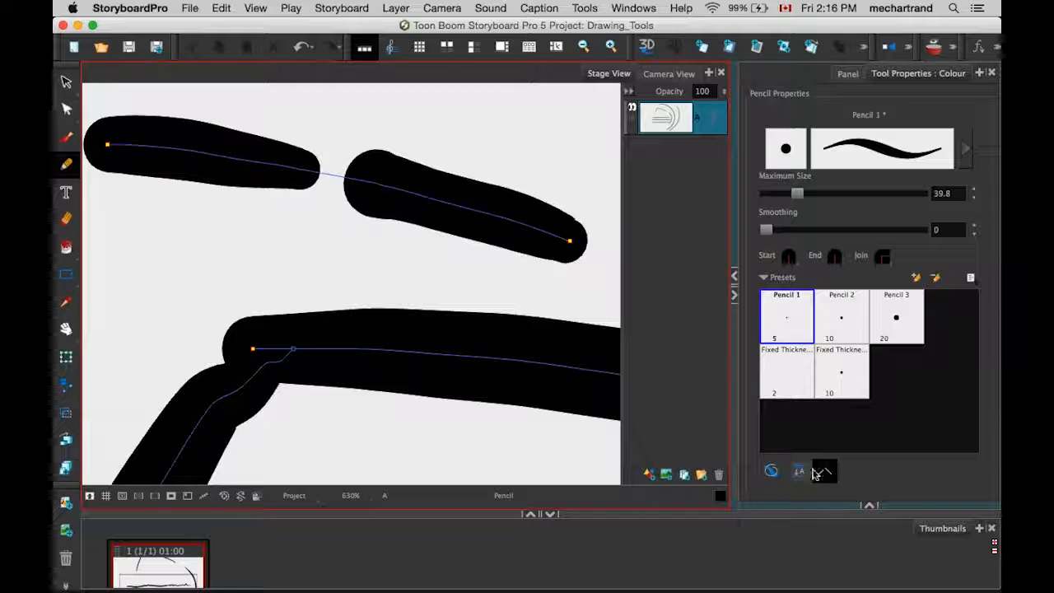
drag(632, 284, 548, 388)
mouse_move(548, 221)
mouse_down()
mouse_move(366, 157)
mouse_move(152, 125)
mouse_up()
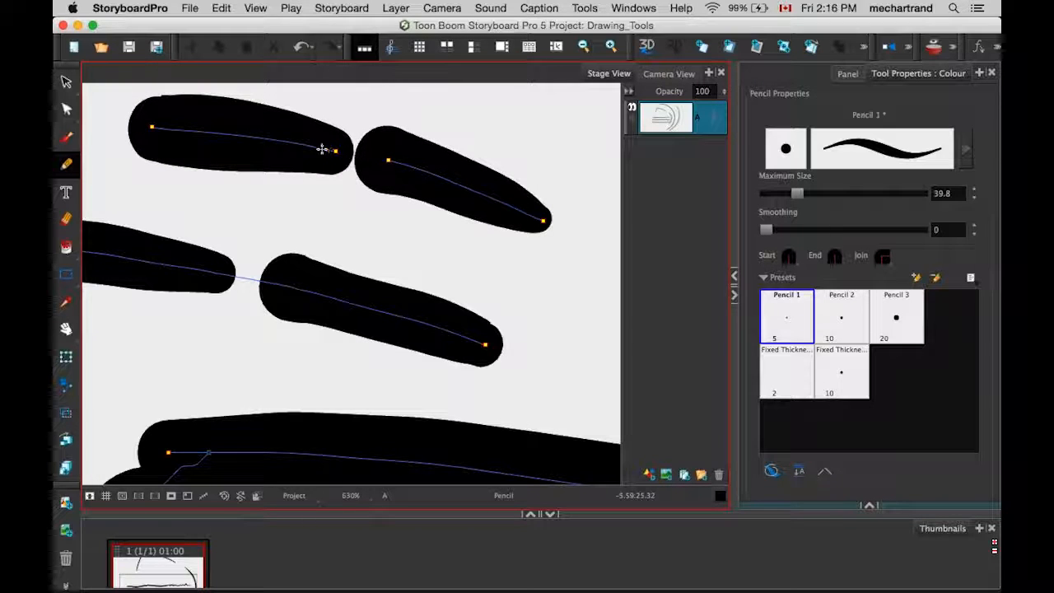
Examine the gaps in the two pairs of short pencil strokes at different zoom levels.
key(1)
key(1)
key(1)
key(1)
key(1)
key(1)
key(1)
key(1)
key(1)
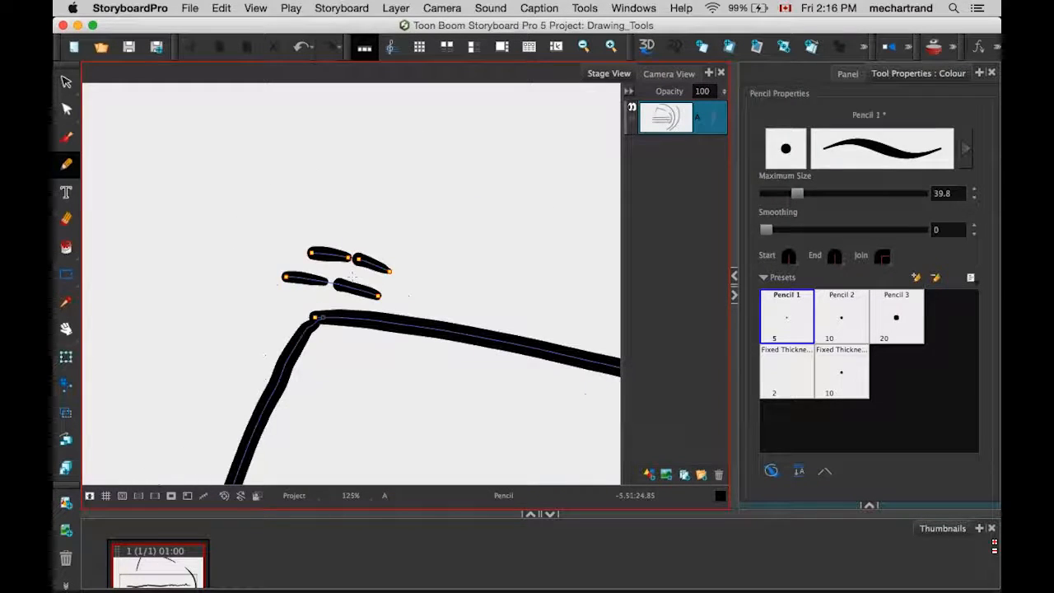
key(1)
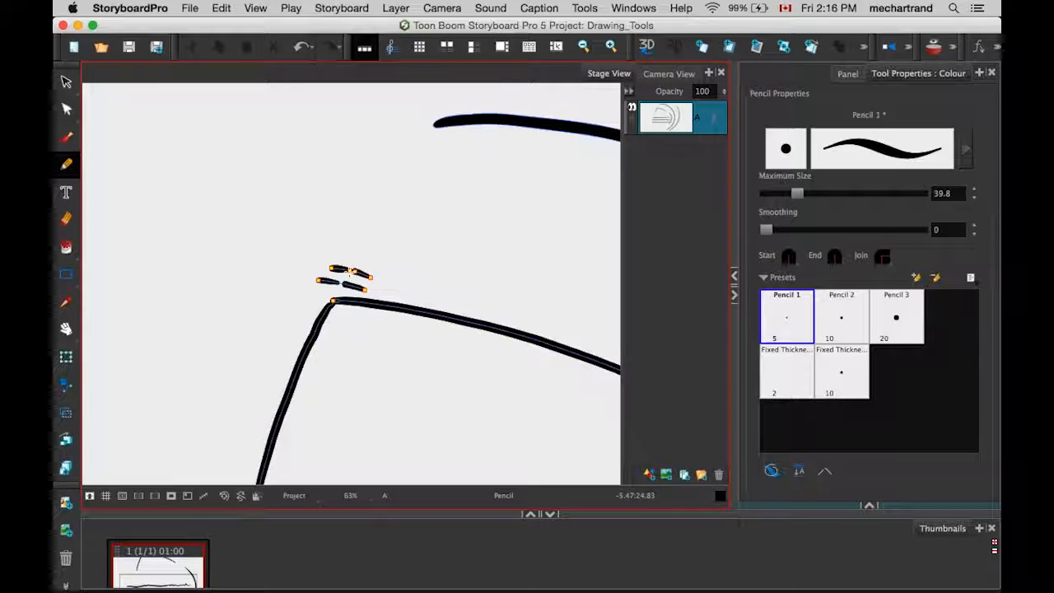
key(2)
key(2)
key(2)
key(2)
key(2)
key(2)
key(2)
key(2)
key(2)
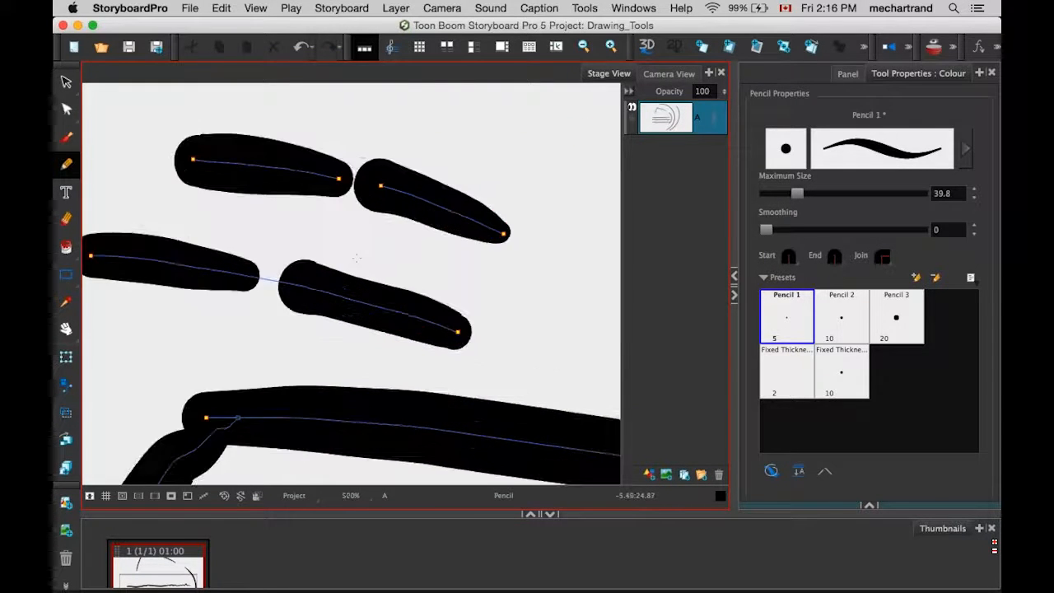
key(2)
key(2)
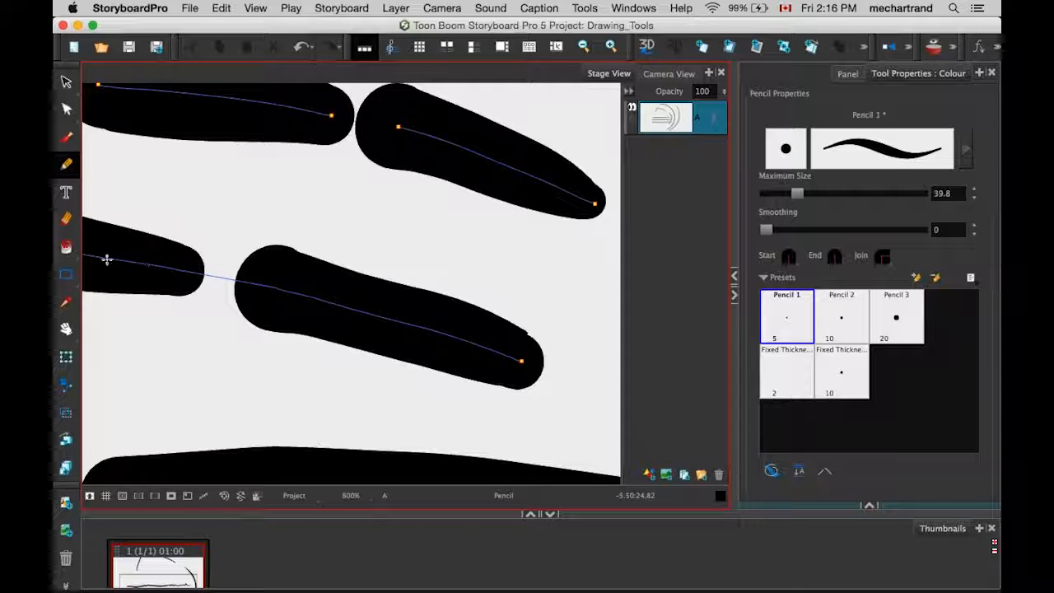
Close the gap between the upper pair of short strokes with the Close Gap tool, and turn off Show Strokes.
mouse_move(67, 249)
mouse_down()
mouse_move(101, 294)
mouse_move(78, 272)
mouse_move(107, 244)
mouse_move(114, 289)
mouse_up()
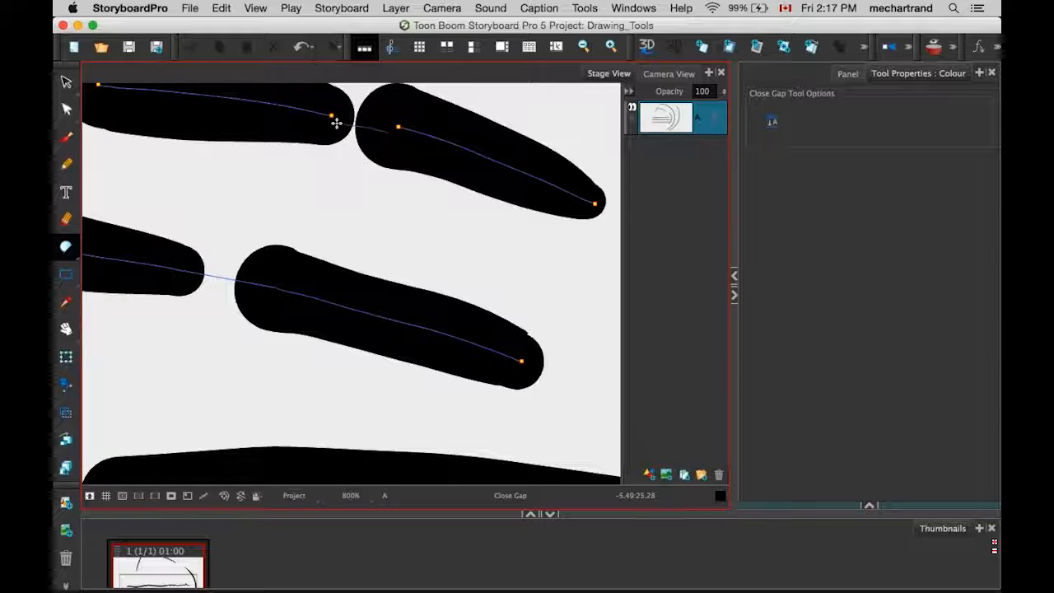
drag(343, 115, 397, 133)
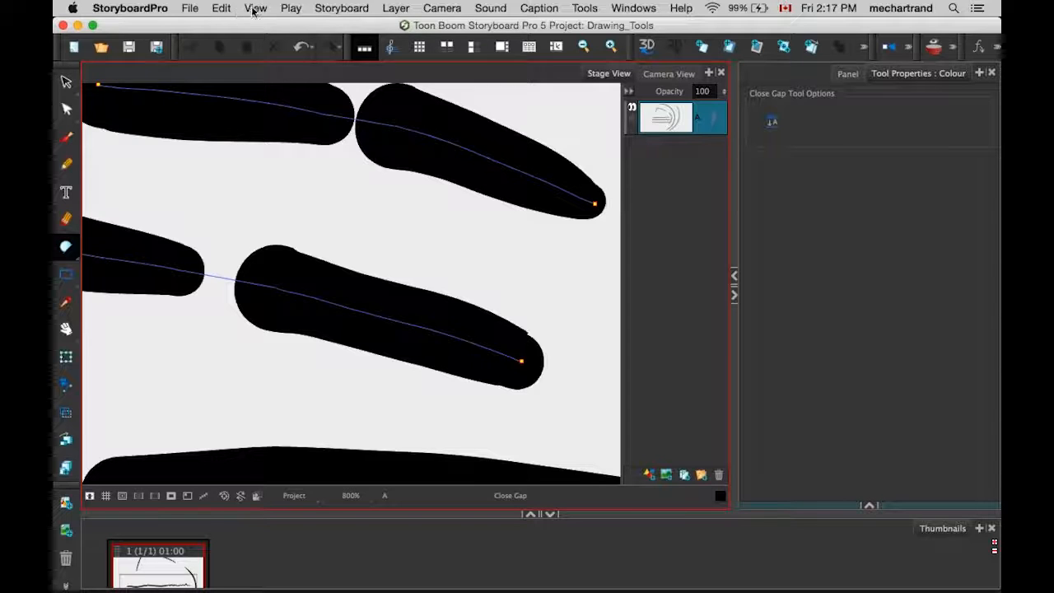
key(k)
Delete all the artwork drawn on layer A.
key(space)
drag(395, 212, 423, 242)
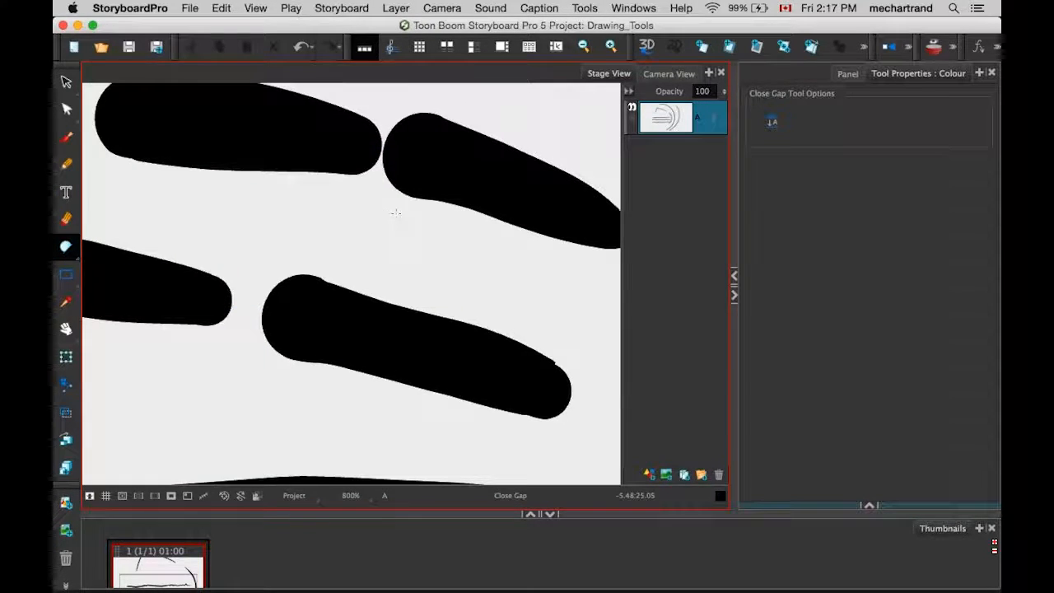
key(1)
key(1)
key(1)
key(space)
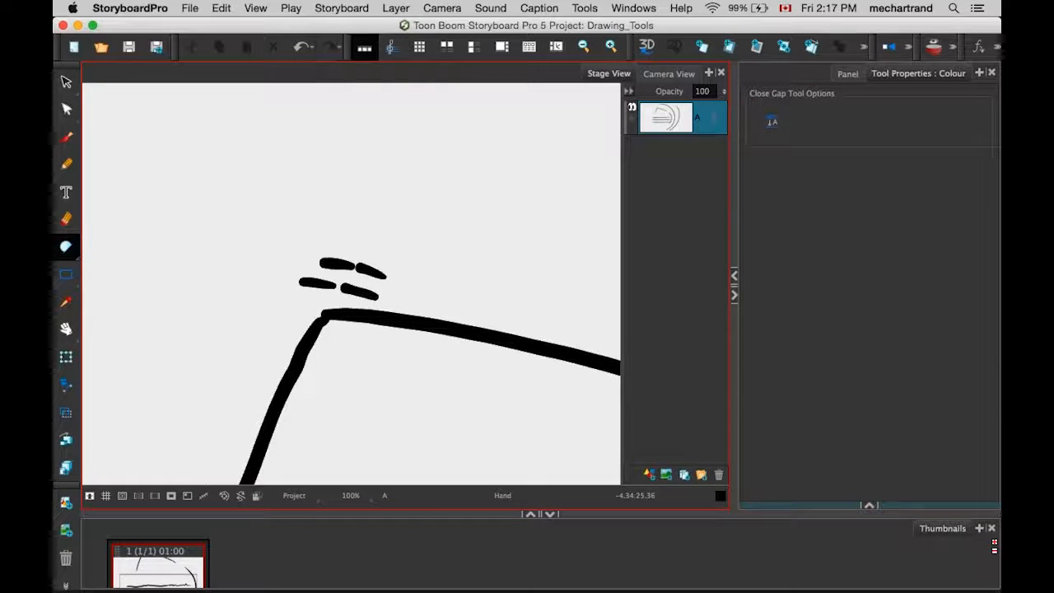
drag(494, 296, 362, 232)
key(1)
key(1)
key(1)
key(1)
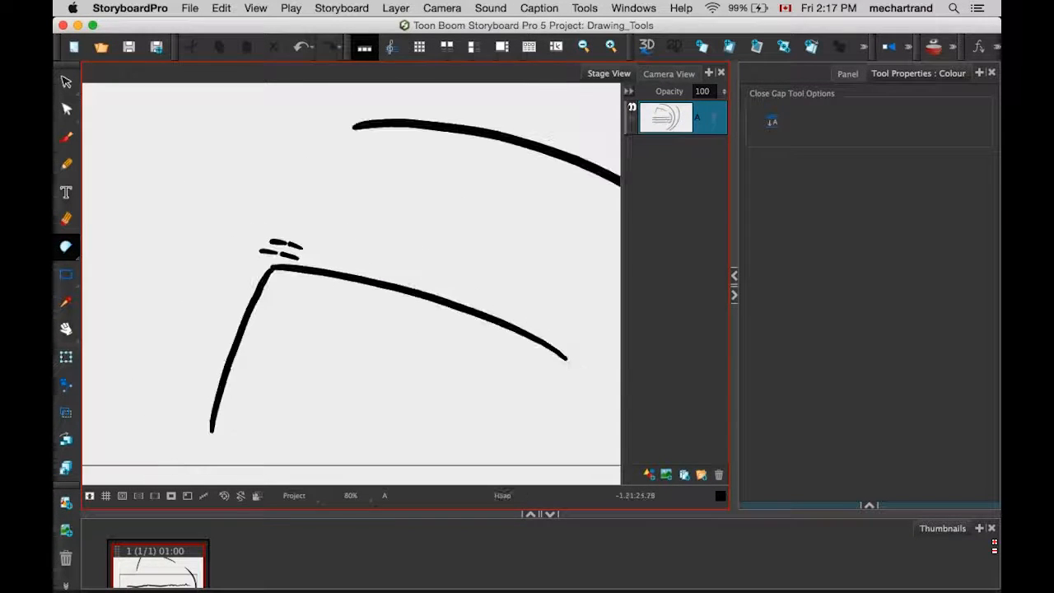
key(Delete)
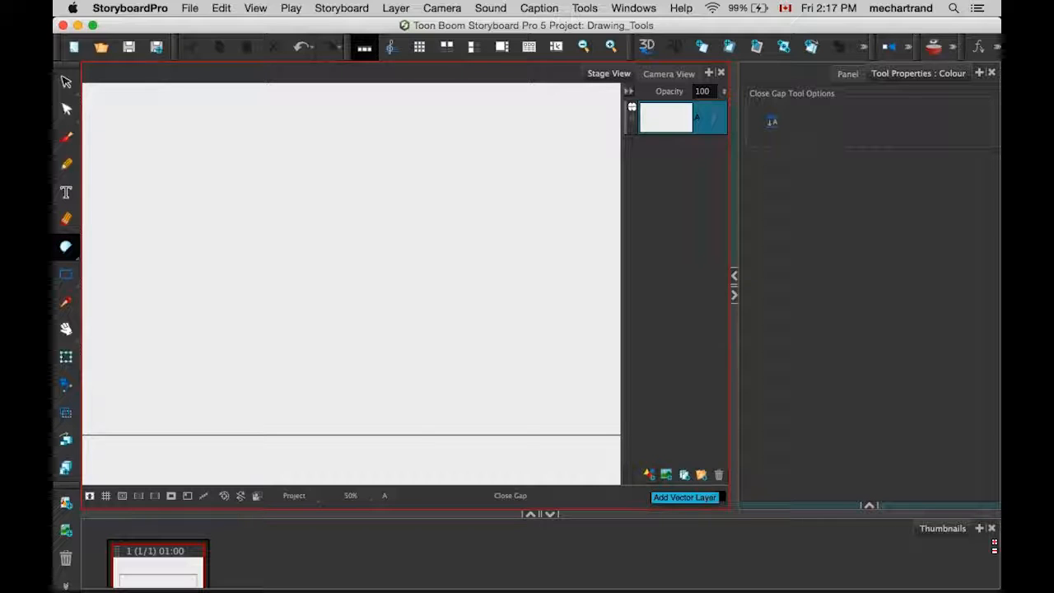
Add a vector layer and draw three freehand curved strokes on it with the Brush 2 preset.
click(648, 476)
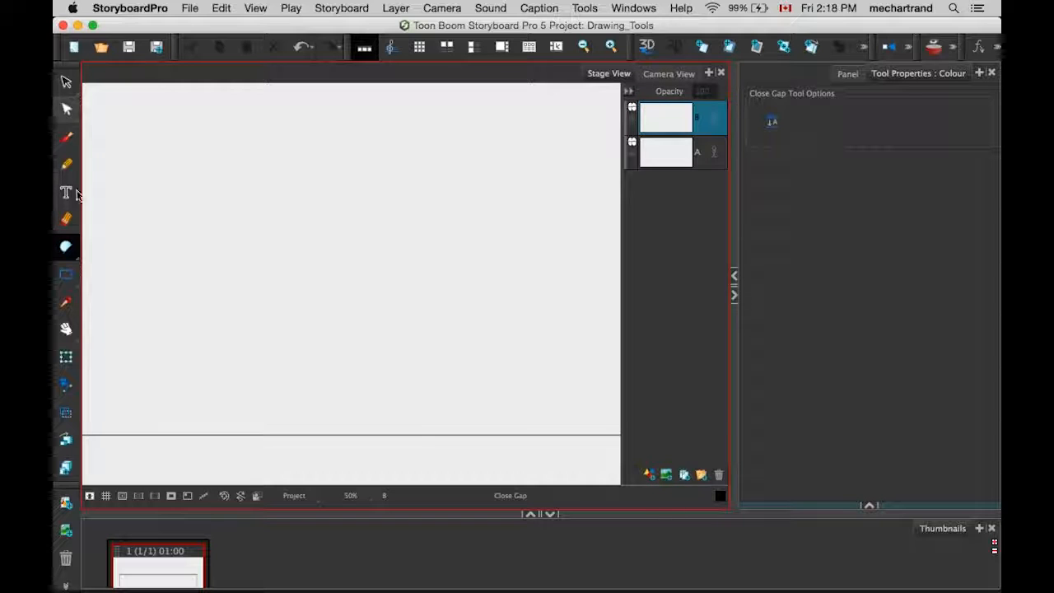
click(66, 137)
mouse_move(255, 128)
mouse_down()
mouse_move(216, 263)
mouse_move(217, 307)
mouse_move(141, 227)
mouse_up()
mouse_move(409, 174)
mouse_down()
mouse_move(486, 247)
mouse_move(437, 318)
mouse_up()
drag(396, 350, 220, 338)
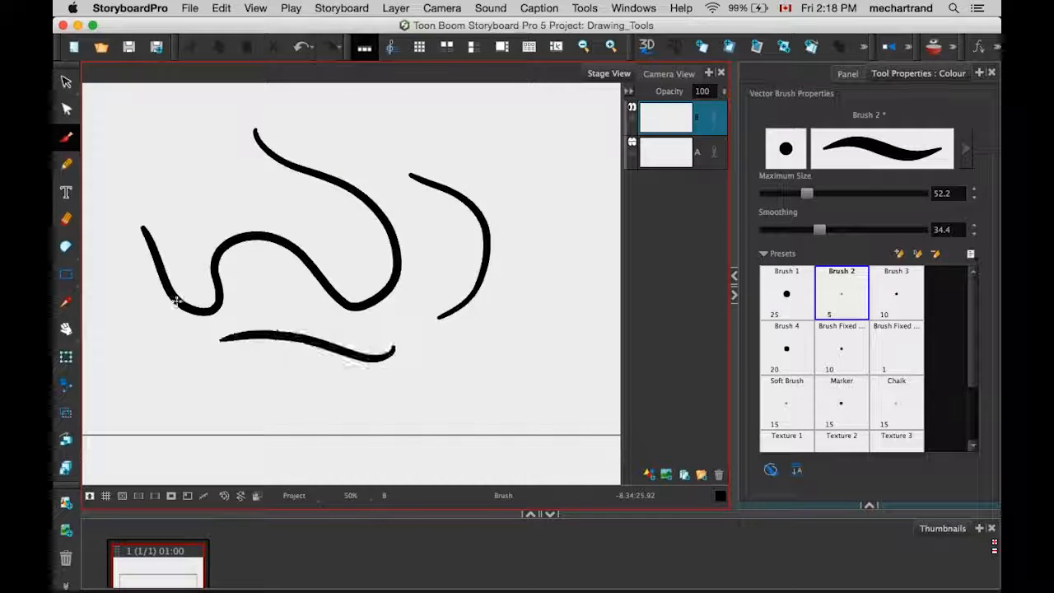
Add a bitmap layer and sketch a rough ball with curved contour lines inside the camera frame using the Soft Lead brush.
click(666, 475)
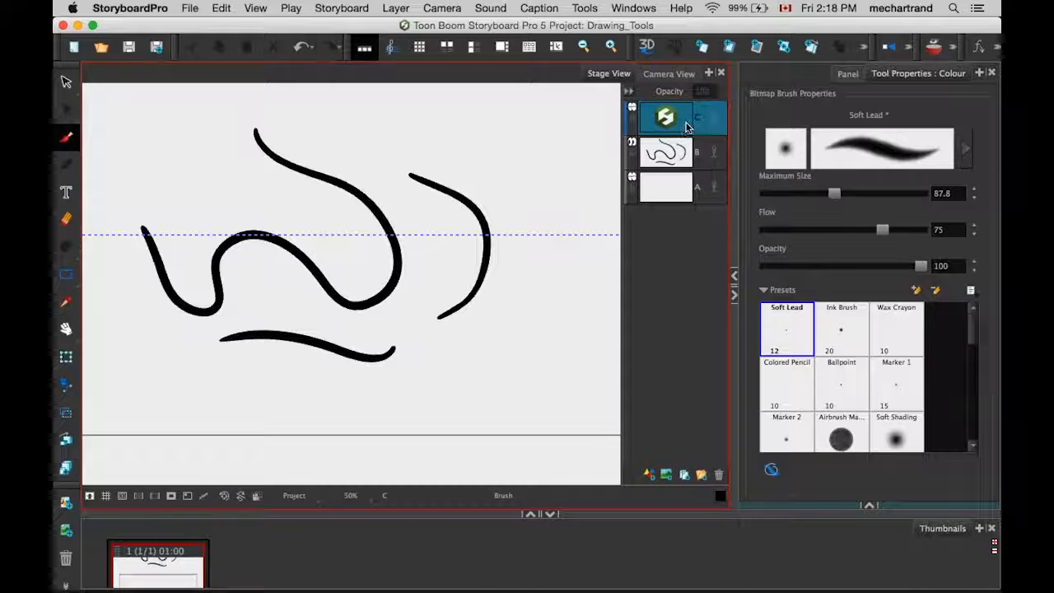
key(2)
key(2)
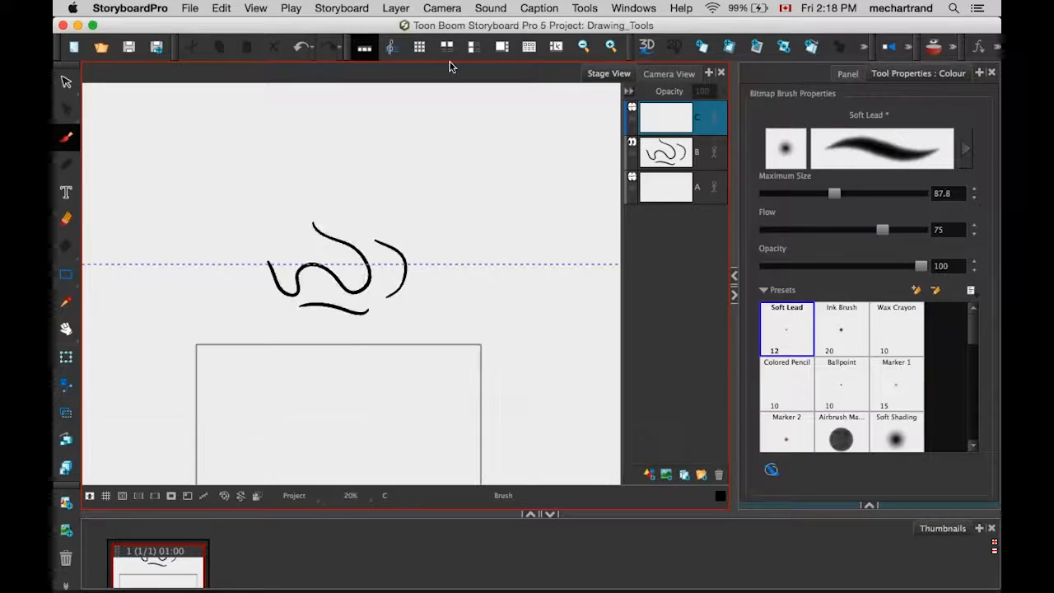
key(space)
drag(405, 395, 423, 231)
key(1)
key(1)
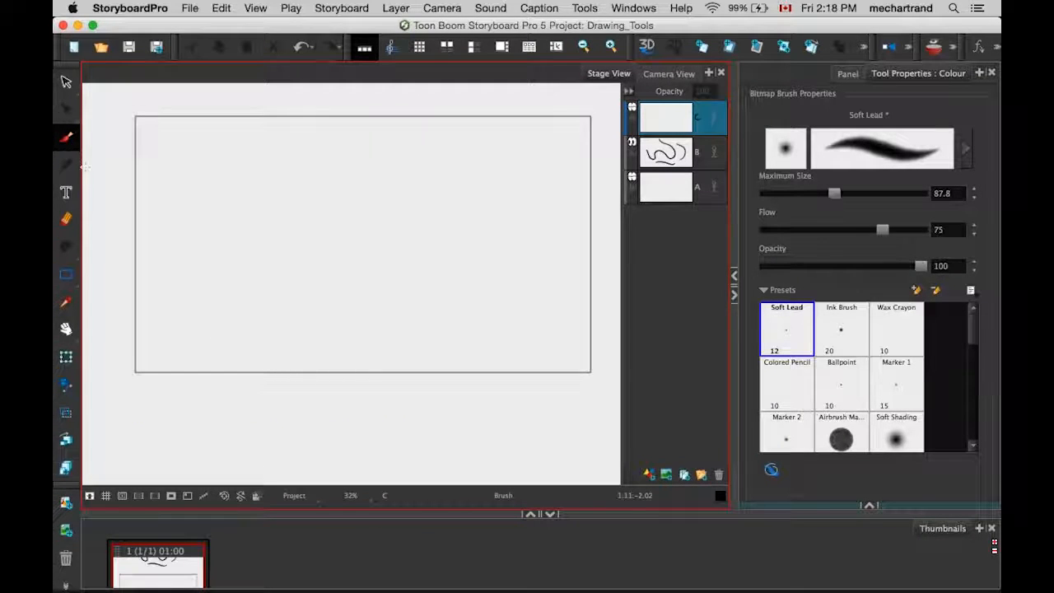
mouse_move(357, 173)
mouse_down()
mouse_move(382, 216)
mouse_move(392, 297)
mouse_move(287, 321)
mouse_move(393, 271)
mouse_move(291, 307)
mouse_move(355, 231)
mouse_move(354, 284)
mouse_up()
drag(259, 247, 385, 261)
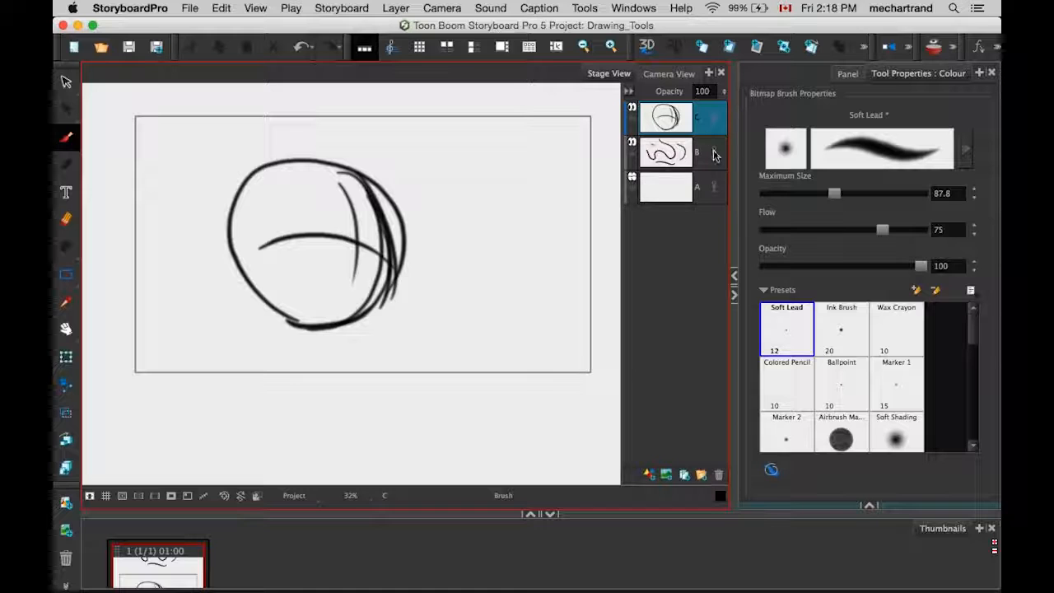
Delete the bitmap layer and select the vector layer holding the brush strokes.
click(717, 474)
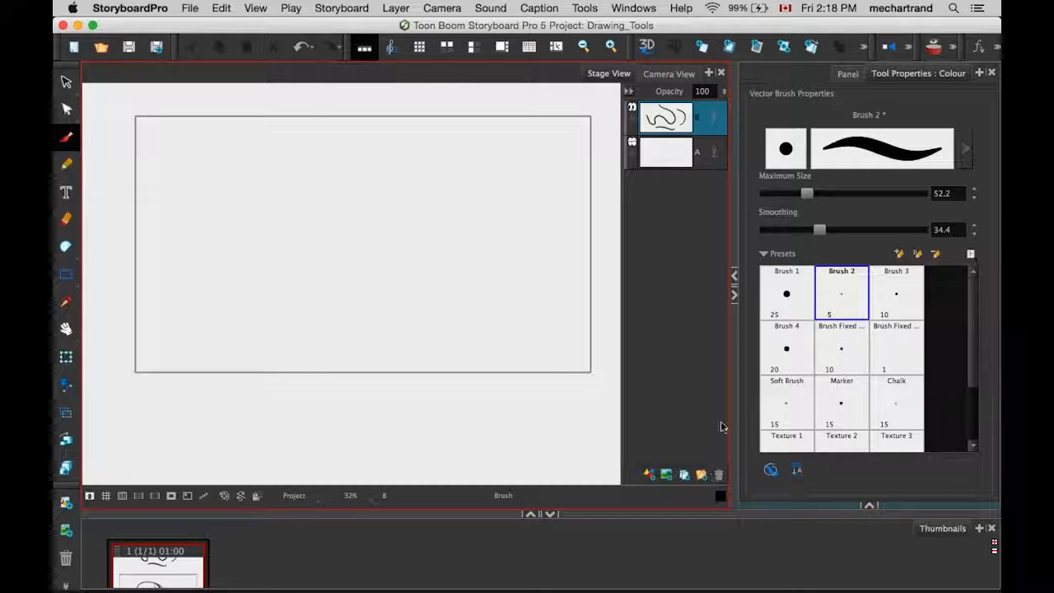
click(684, 121)
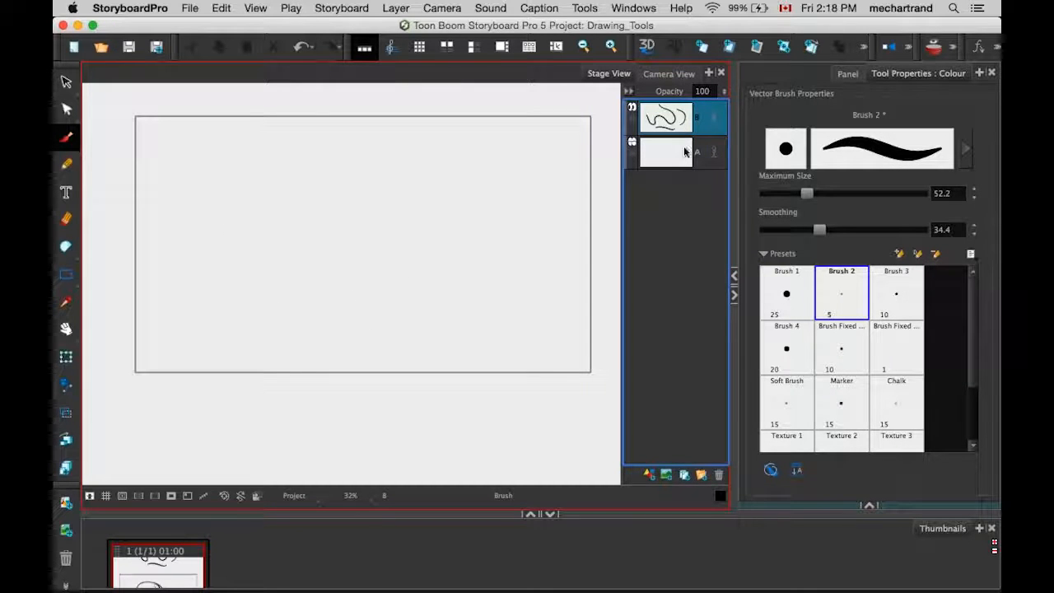
Add a vector layer directly above layer A and activate the Pencil tool with the Pencil 1 preset.
click(662, 141)
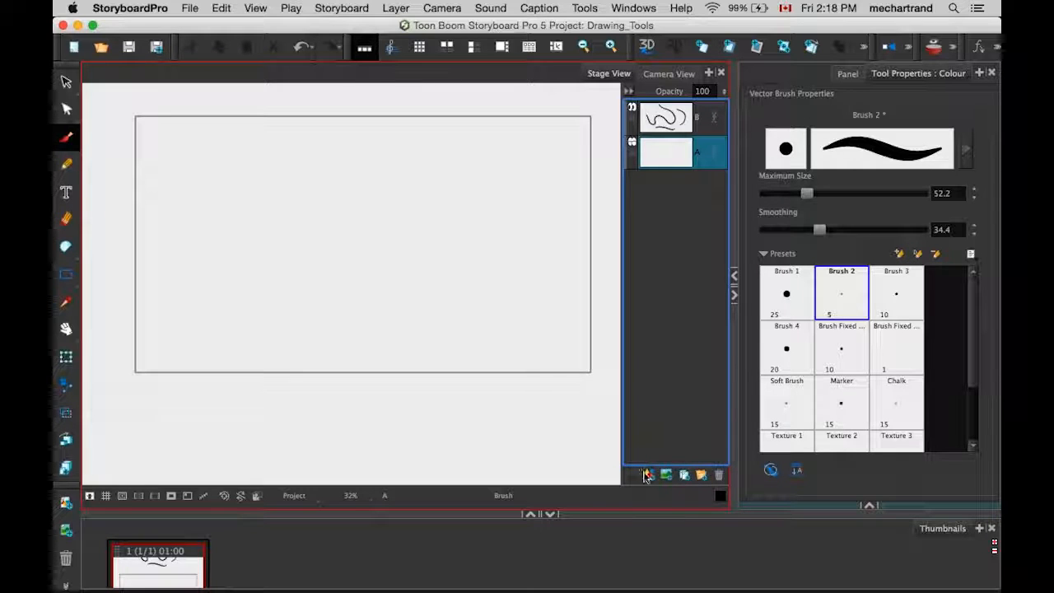
click(647, 475)
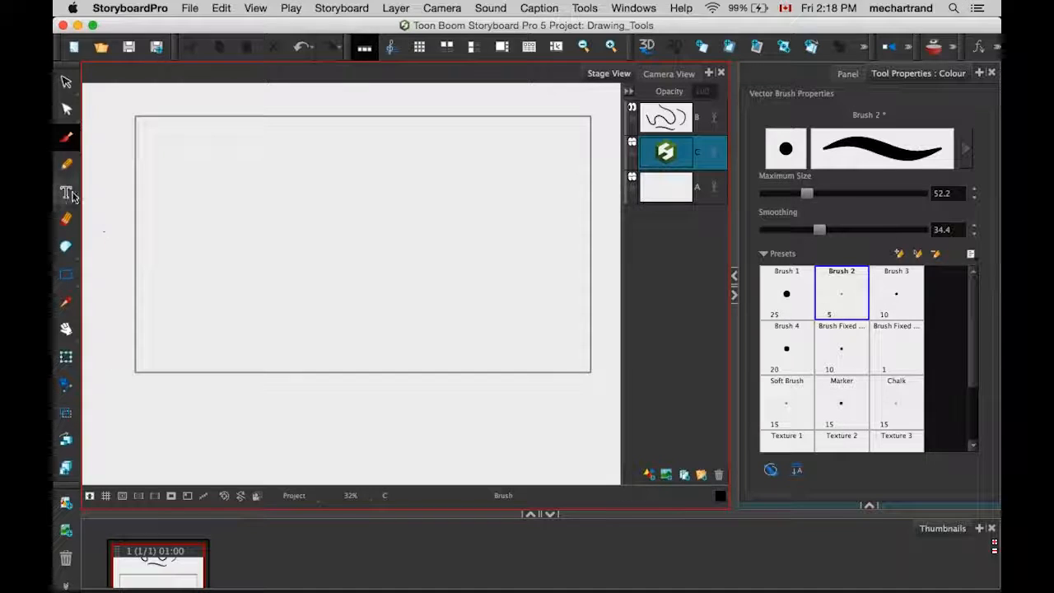
click(67, 110)
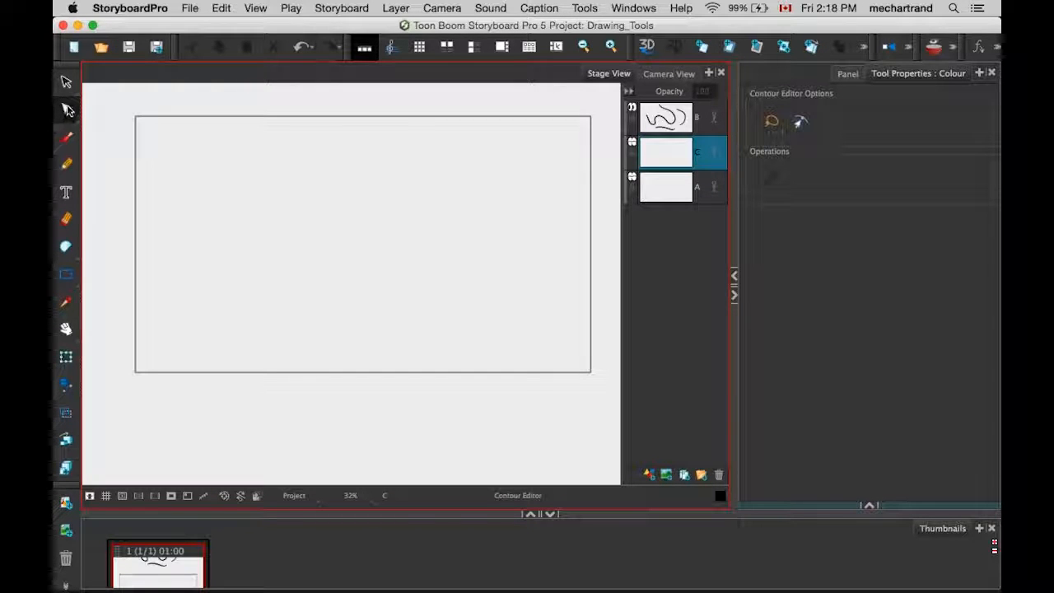
click(67, 165)
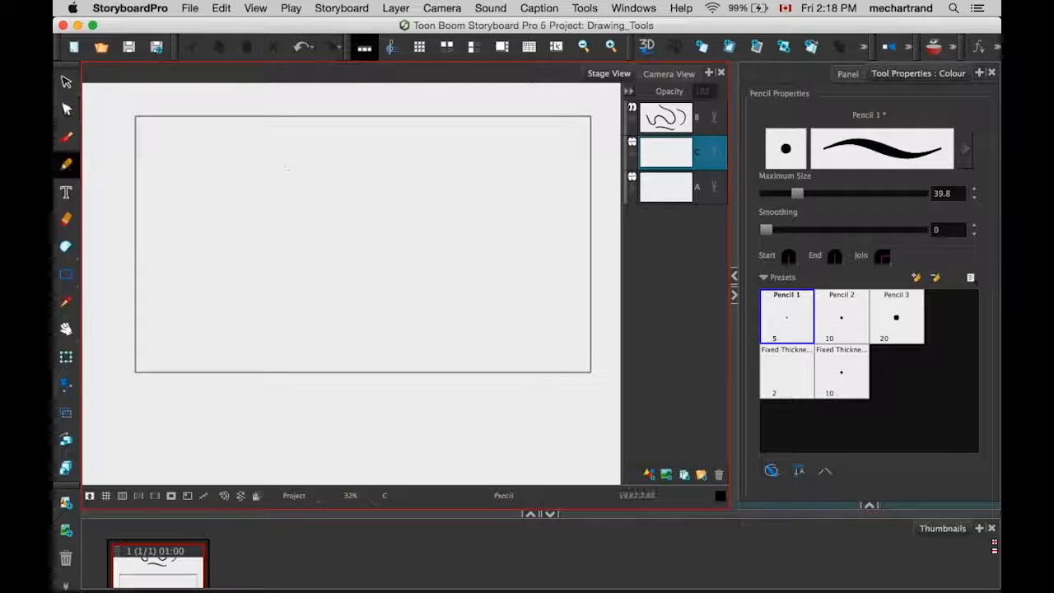
mouse_move(183, 134)
mouse_down()
mouse_move(221, 171)
mouse_move(386, 174)
mouse_move(388, 241)
mouse_up()
mouse_move(382, 283)
mouse_down()
mouse_move(496, 324)
mouse_move(535, 329)
mouse_up()
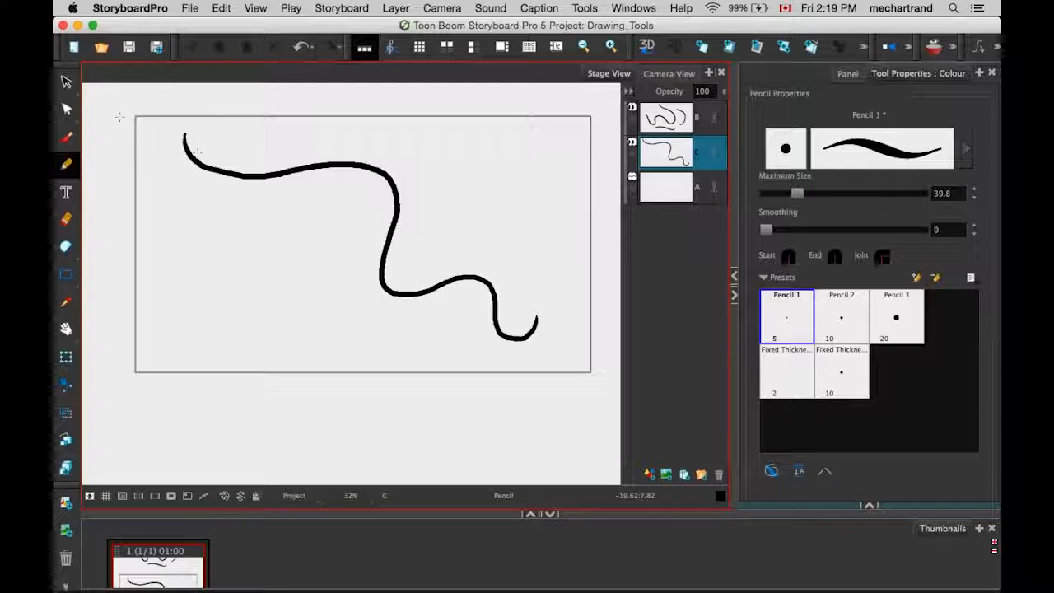
key(ctrl+z)
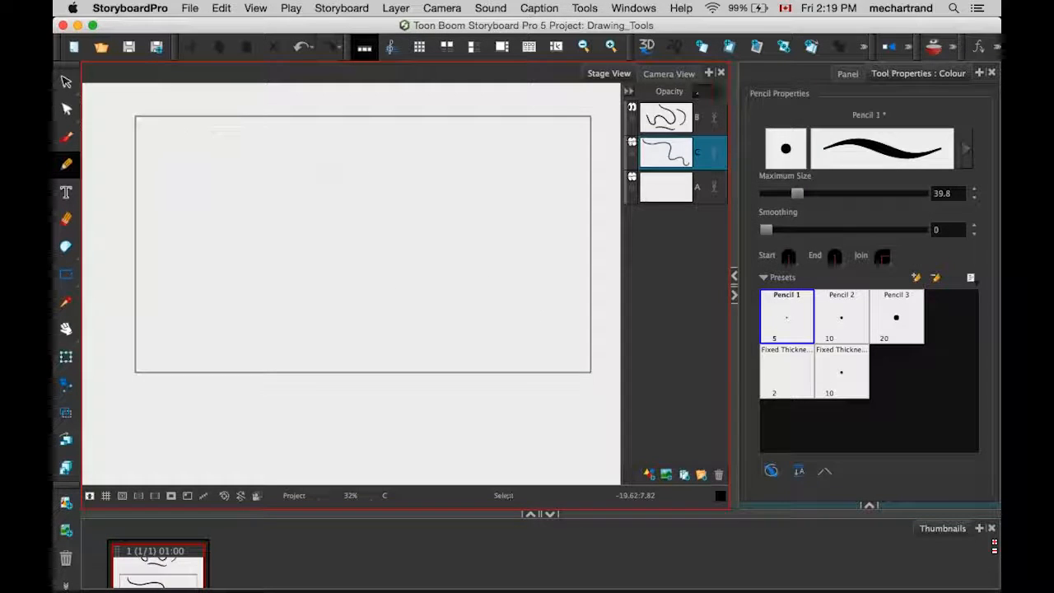
Set the pencil smoothing to 10.4, draw a wavy line across the camera frame, and display its control points with the Contour Editor.
drag(766, 229, 782, 230)
mouse_move(562, 326)
mouse_down()
mouse_move(531, 324)
mouse_move(515, 238)
mouse_move(490, 203)
mouse_move(436, 207)
mouse_move(333, 158)
mouse_move(242, 191)
mouse_move(223, 156)
mouse_move(145, 143)
mouse_up()
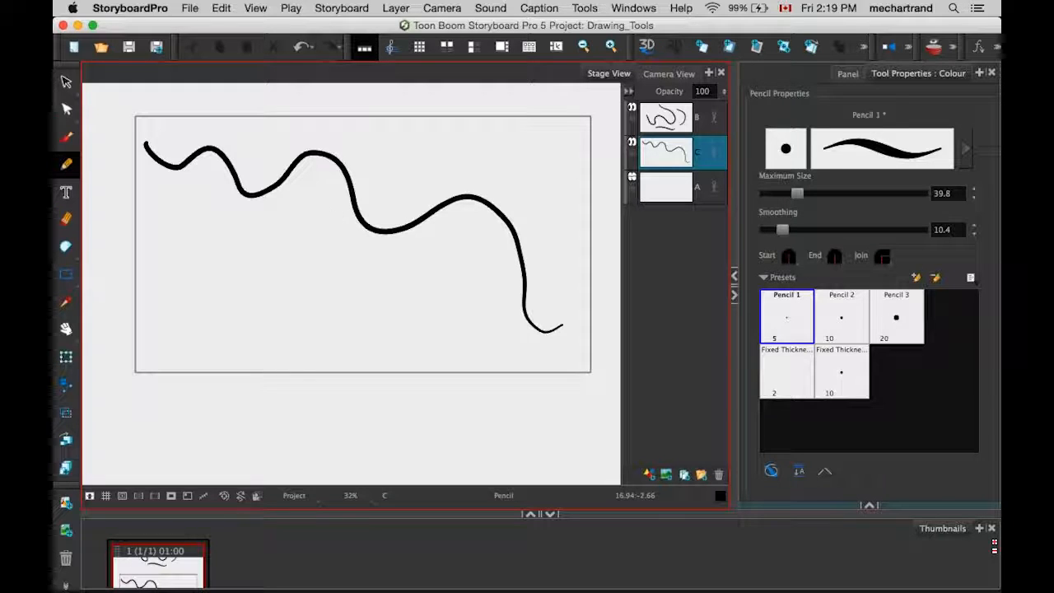
click(66, 108)
drag(276, 135, 298, 224)
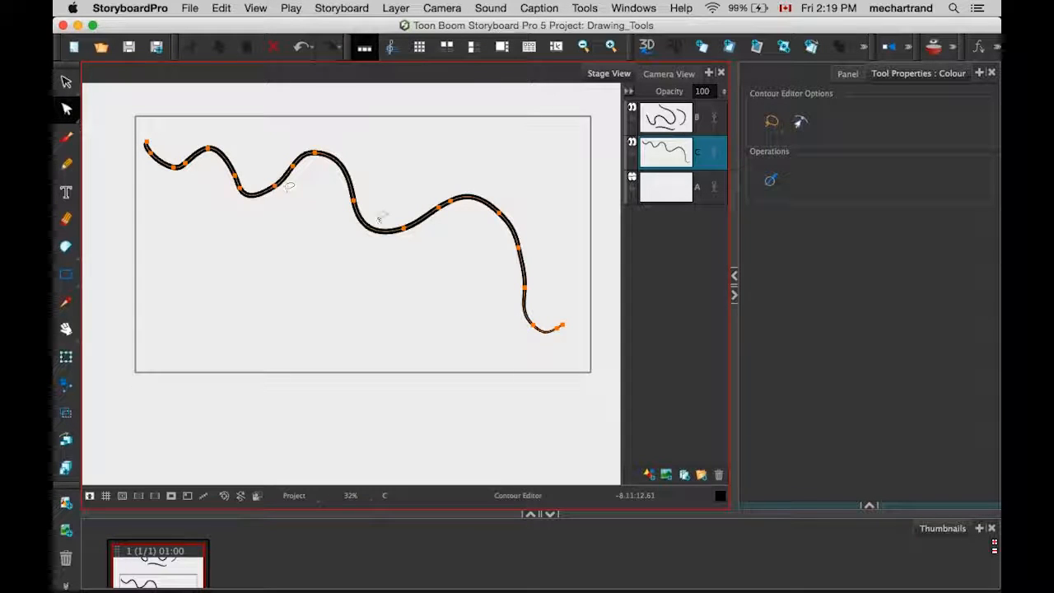
Set the pencil smoothing to 0 and draw a second wavy line below the first one.
click(66, 165)
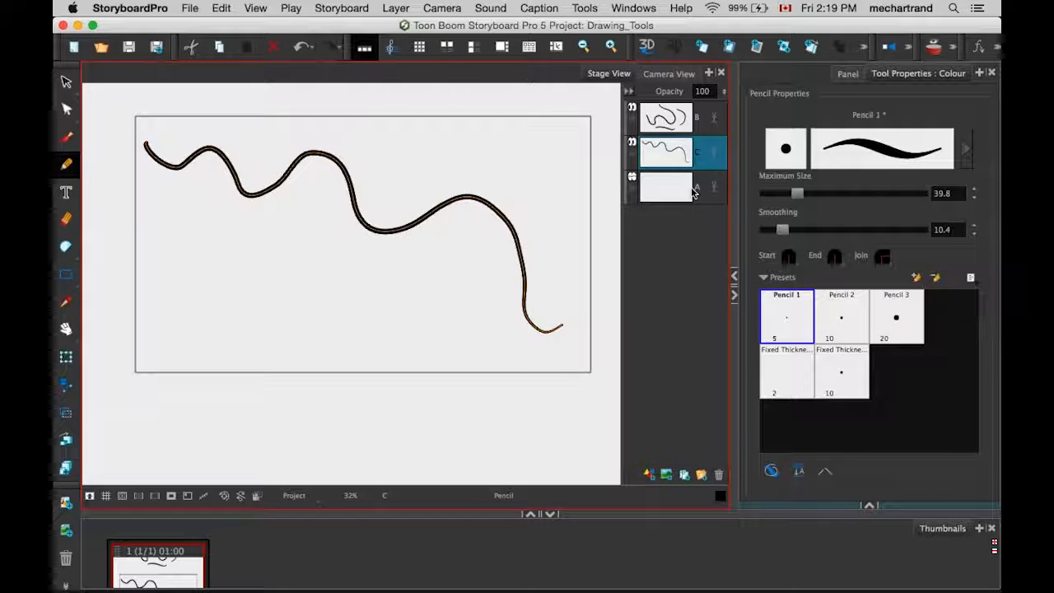
drag(778, 230, 748, 228)
mouse_move(517, 346)
mouse_down()
mouse_move(489, 297)
mouse_move(323, 233)
mouse_move(215, 206)
mouse_move(174, 216)
mouse_up()
Compare the control points of the unsmoothed lower line and the smoothed upper line with the Contour Editor.
click(67, 108)
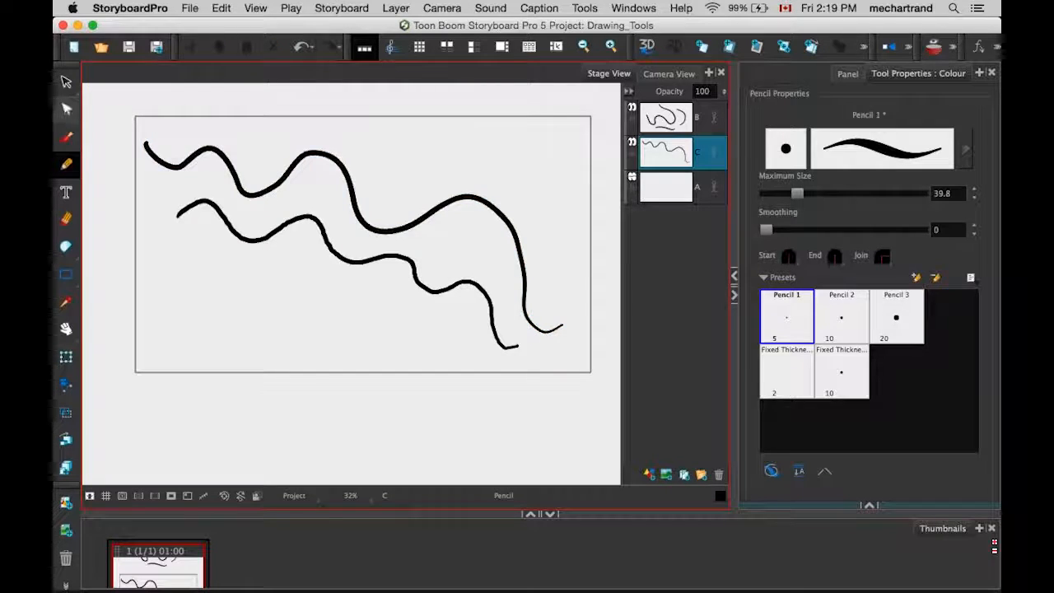
click(319, 221)
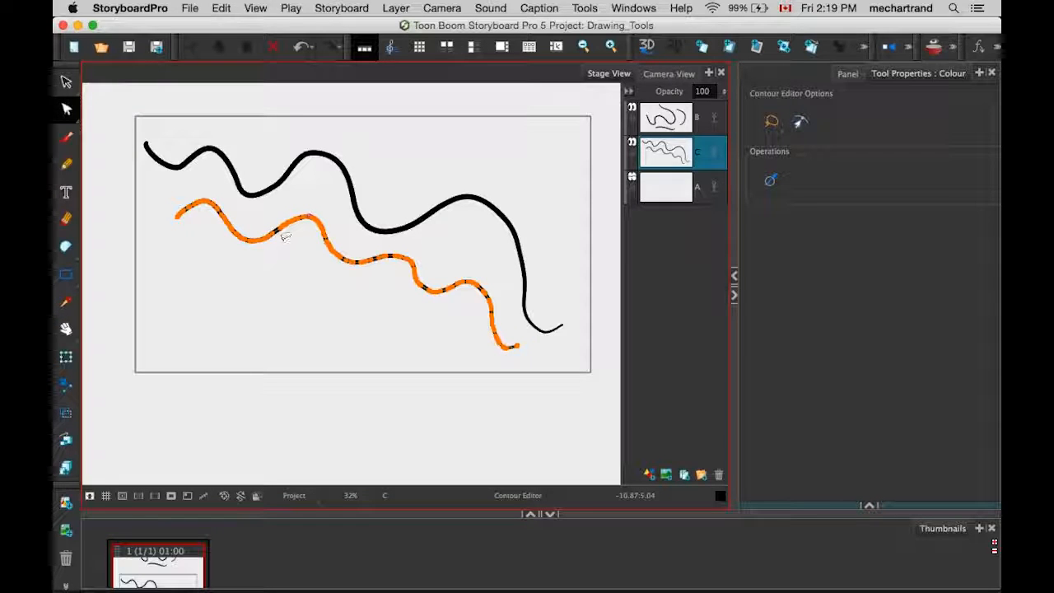
click(351, 174)
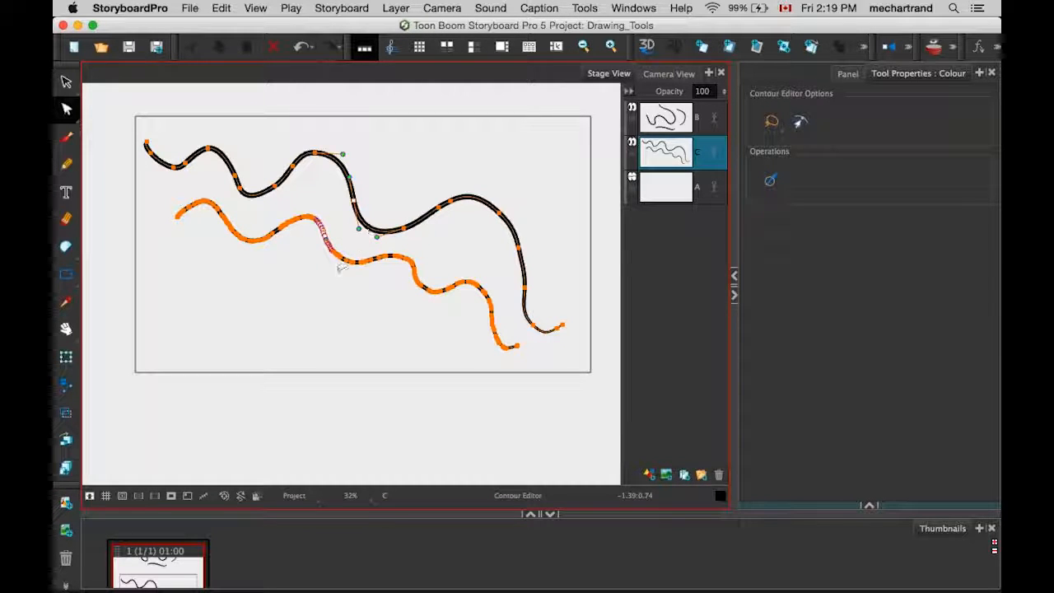
Delete the lower, unsmoothed pencil line.
click(66, 83)
click(295, 221)
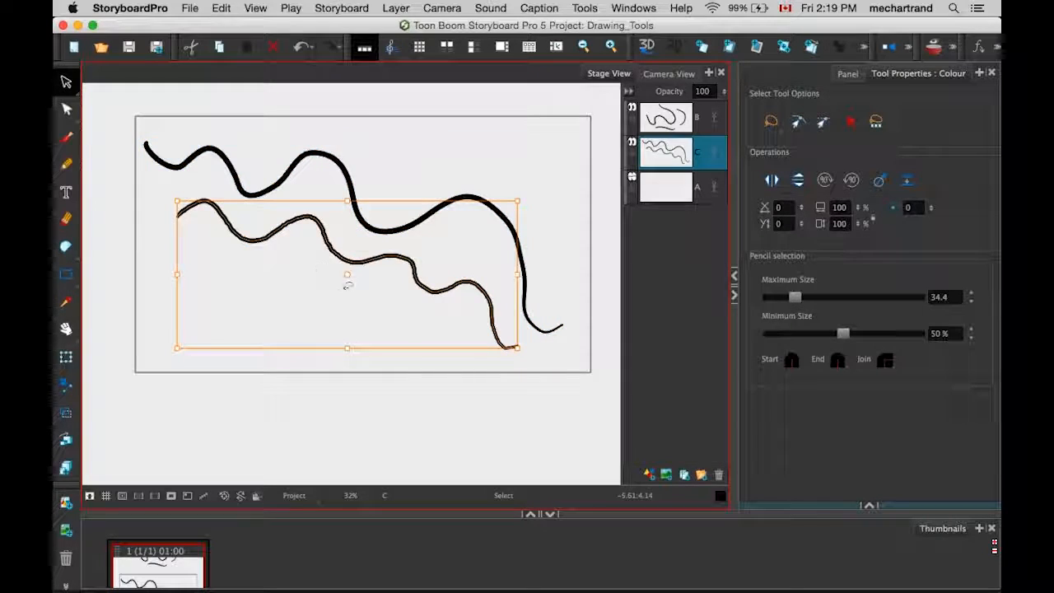
key(Delete)
Move the control point on the middle descending slope of the remaining line up and outward with the Contour Editor.
scroll(341, 289, up, 3)
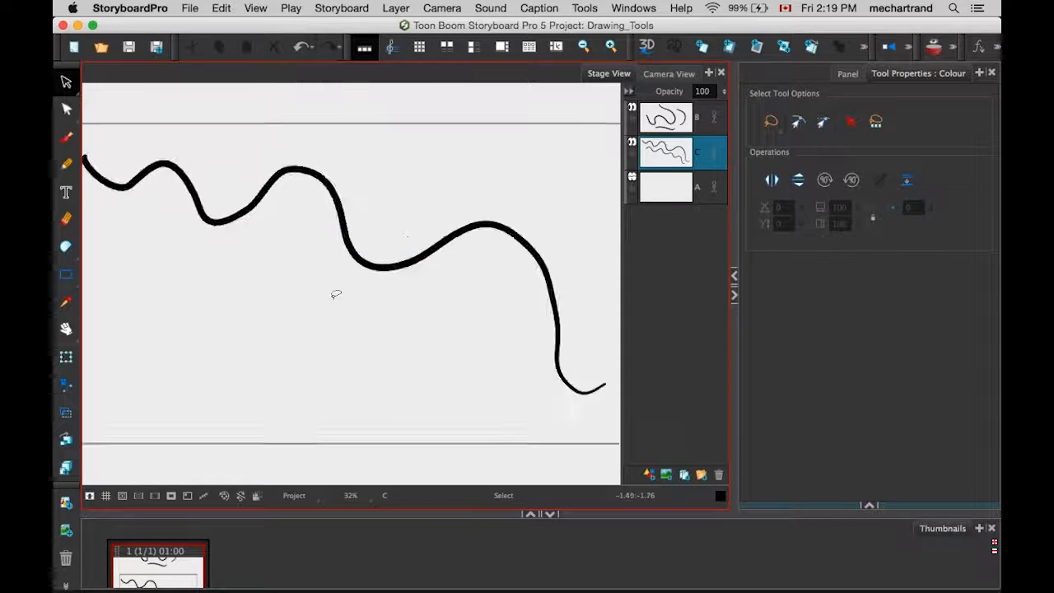
scroll(336, 294, up, 4)
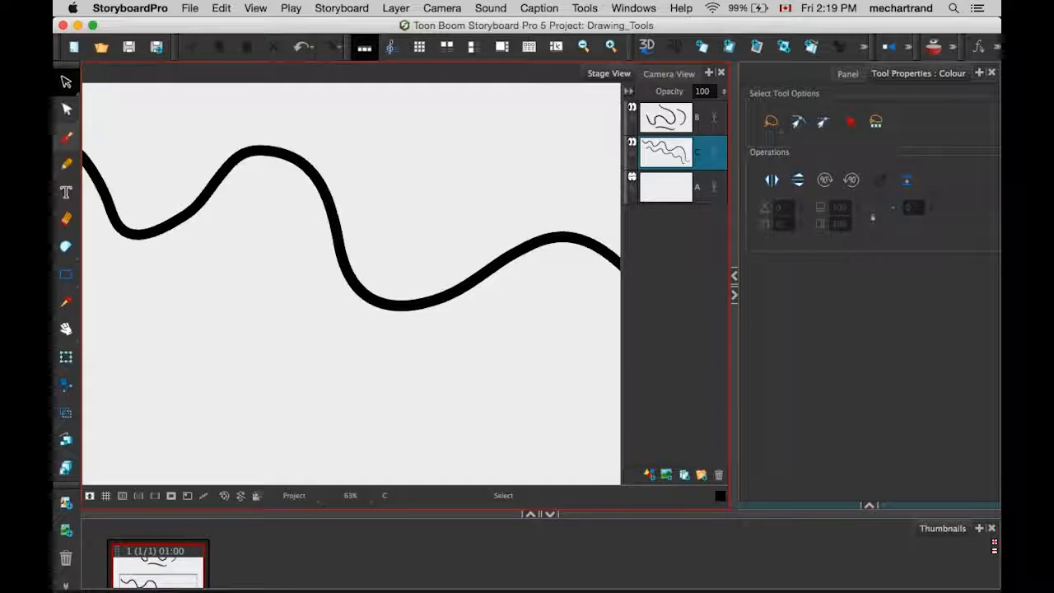
click(66, 109)
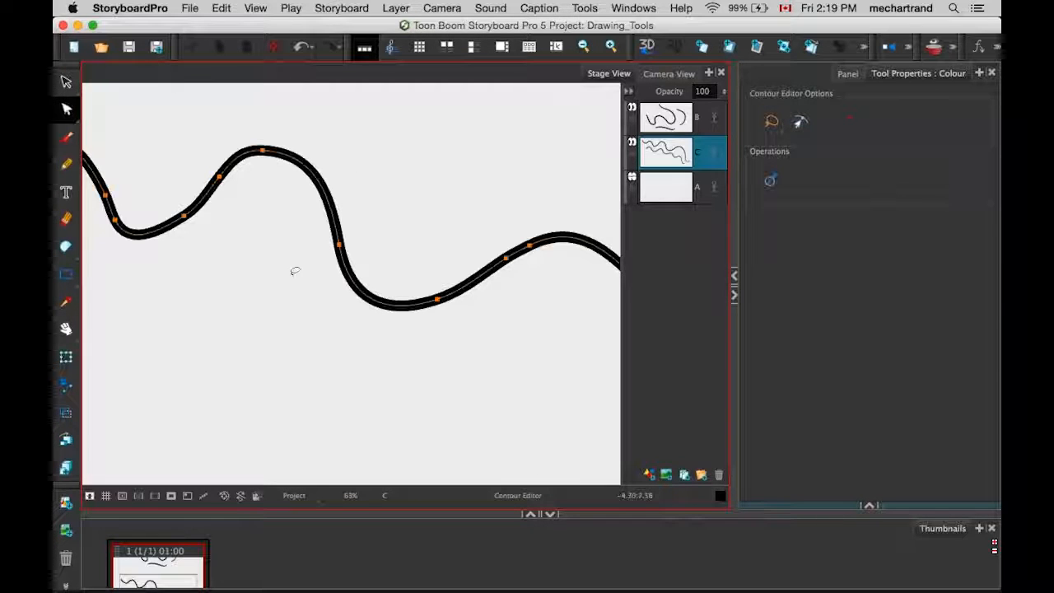
click(340, 247)
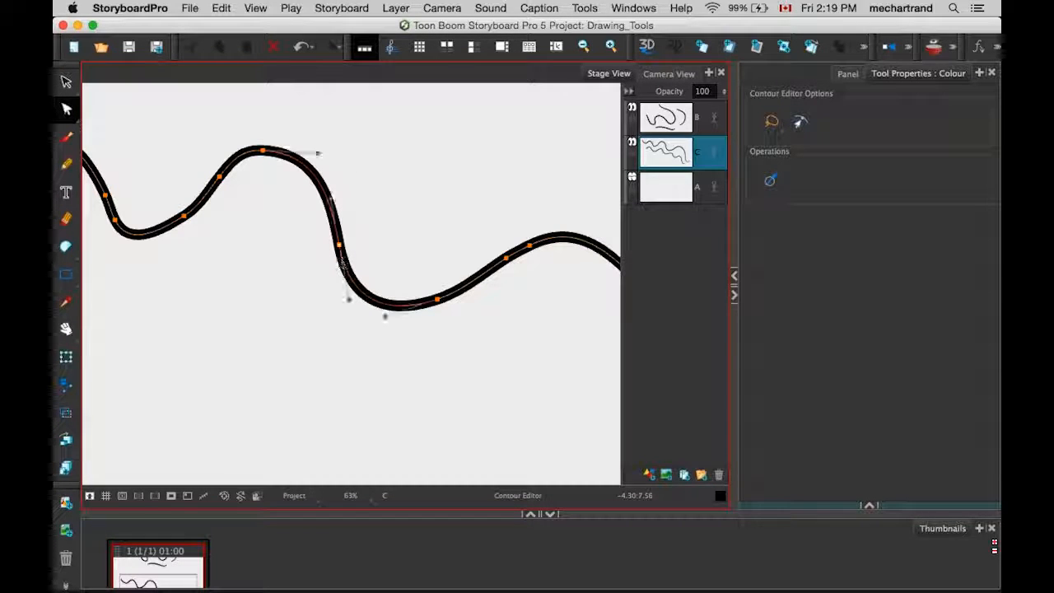
drag(340, 247, 399, 203)
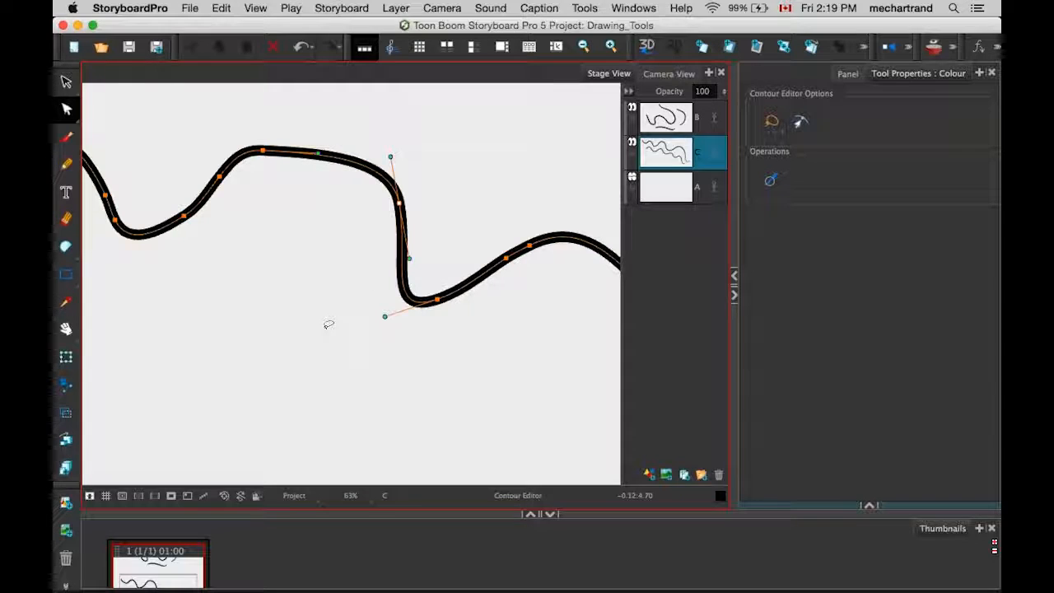
Pull the segment after the middle crest down with an added control point, then delete that point and its two neighbours.
click(332, 267)
click(341, 158)
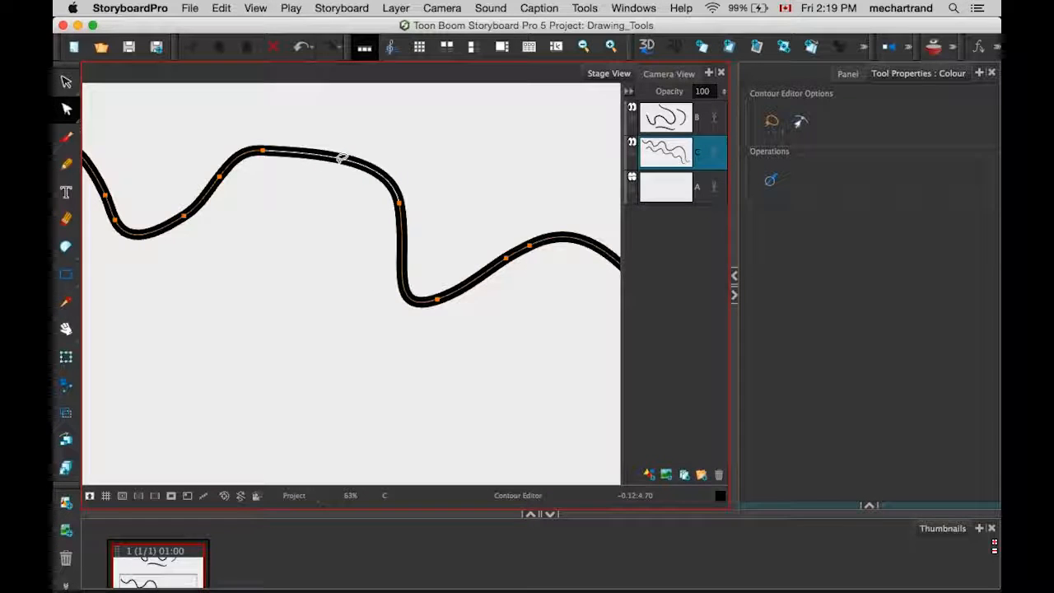
mouse_move(341, 159)
mouse_down()
mouse_move(298, 235)
mouse_move(269, 339)
mouse_move(263, 284)
mouse_move(308, 212)
mouse_move(306, 229)
mouse_move(346, 251)
mouse_move(315, 236)
mouse_move(338, 302)
mouse_up()
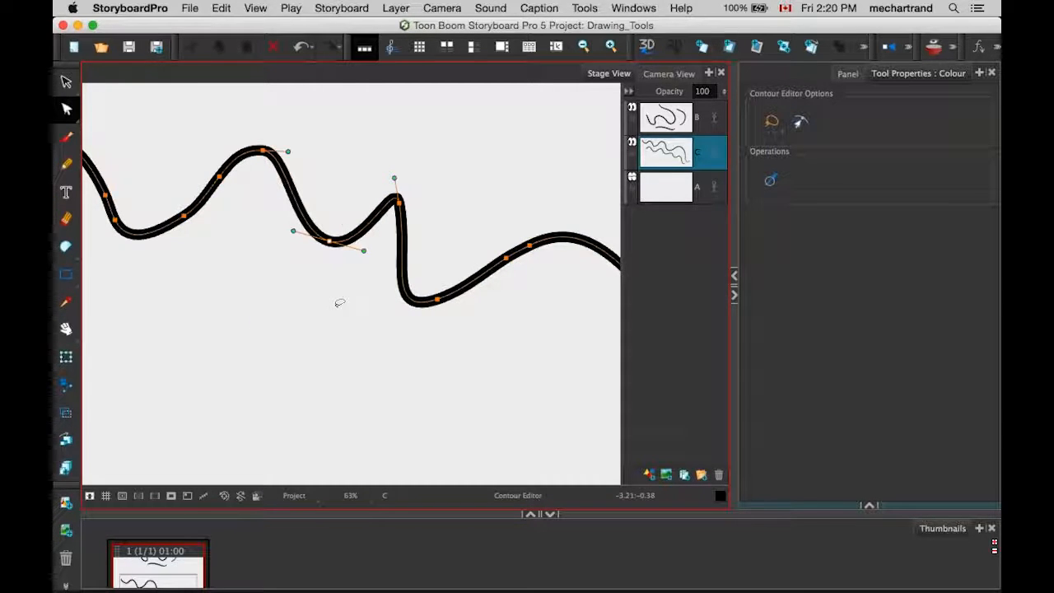
key(Delete)
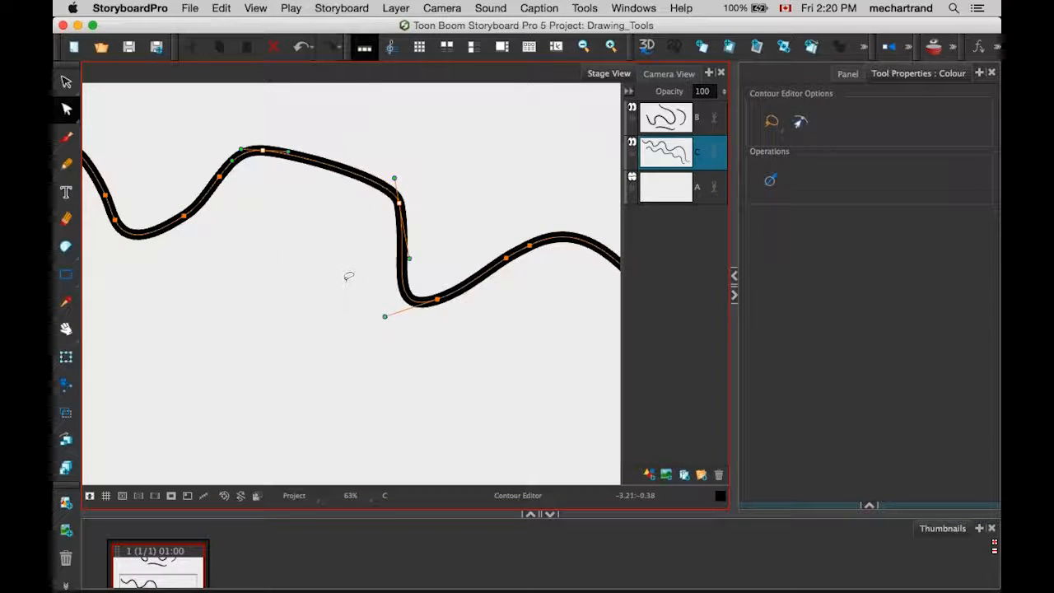
key(Delete)
Reshape the line at both ends of the long middle segment by adjusting its Bezier handles, forming two sharp dips.
mouse_move(452, 326)
mouse_down()
mouse_move(405, 265)
mouse_move(412, 234)
mouse_up()
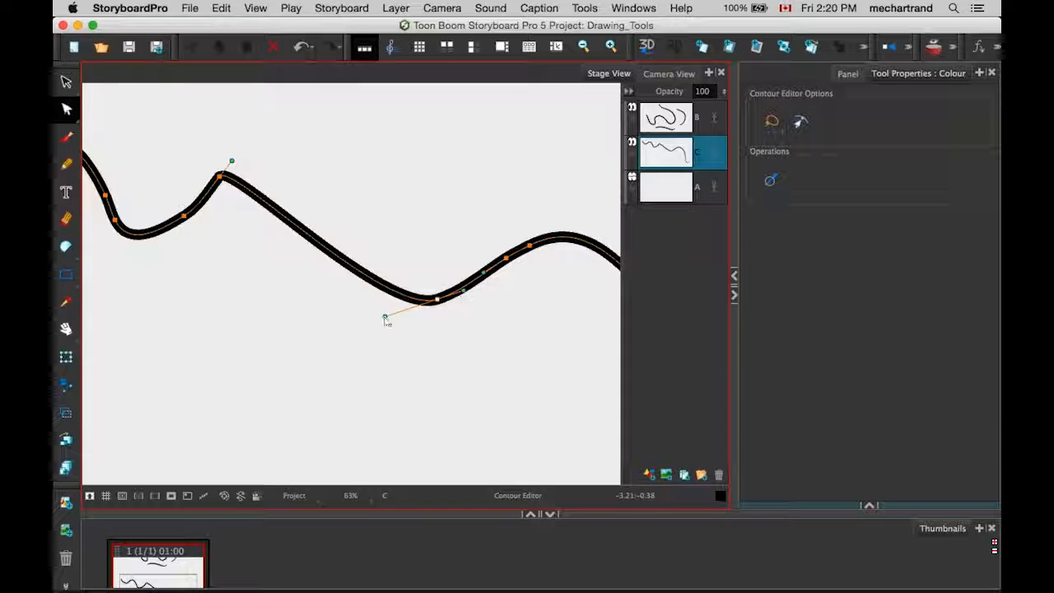
mouse_move(385, 319)
mouse_down()
mouse_move(378, 304)
mouse_move(395, 244)
mouse_move(441, 210)
mouse_move(420, 218)
mouse_move(411, 371)
mouse_move(430, 370)
mouse_up()
mouse_move(442, 270)
mouse_down()
mouse_move(432, 193)
mouse_move(395, 200)
mouse_move(444, 189)
mouse_up()
mouse_move(193, 142)
mouse_down()
mouse_move(205, 175)
mouse_move(373, 166)
mouse_up()
mouse_move(200, 206)
mouse_down()
mouse_move(225, 283)
mouse_move(216, 307)
mouse_up()
click(330, 322)
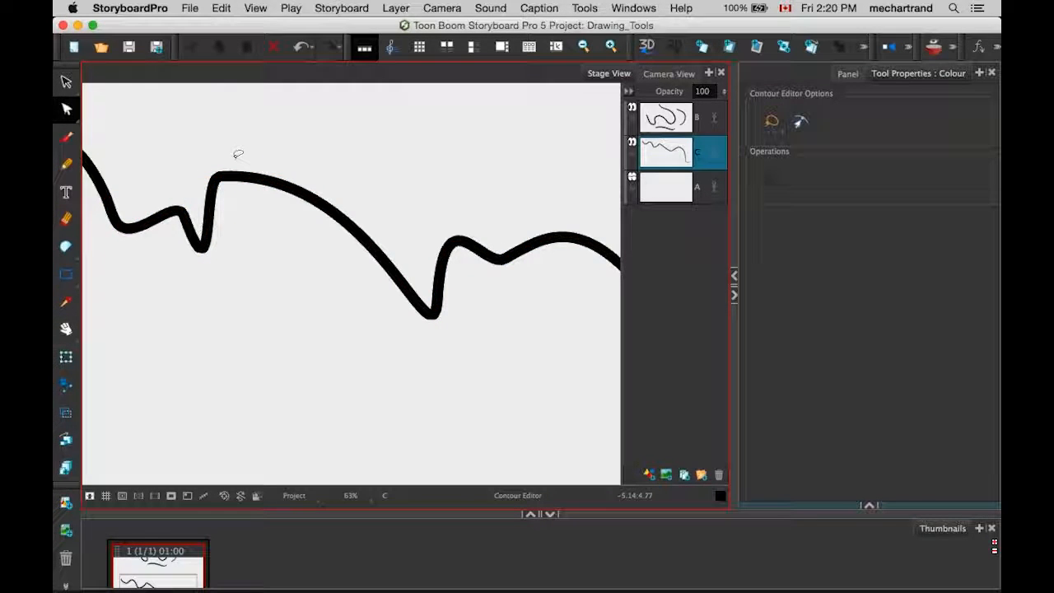
Try bending the final descending slope by moving the upper handle of its middle control point, and undo the change.
click(562, 238)
key(space)
drag(492, 296, 267, 285)
click(440, 325)
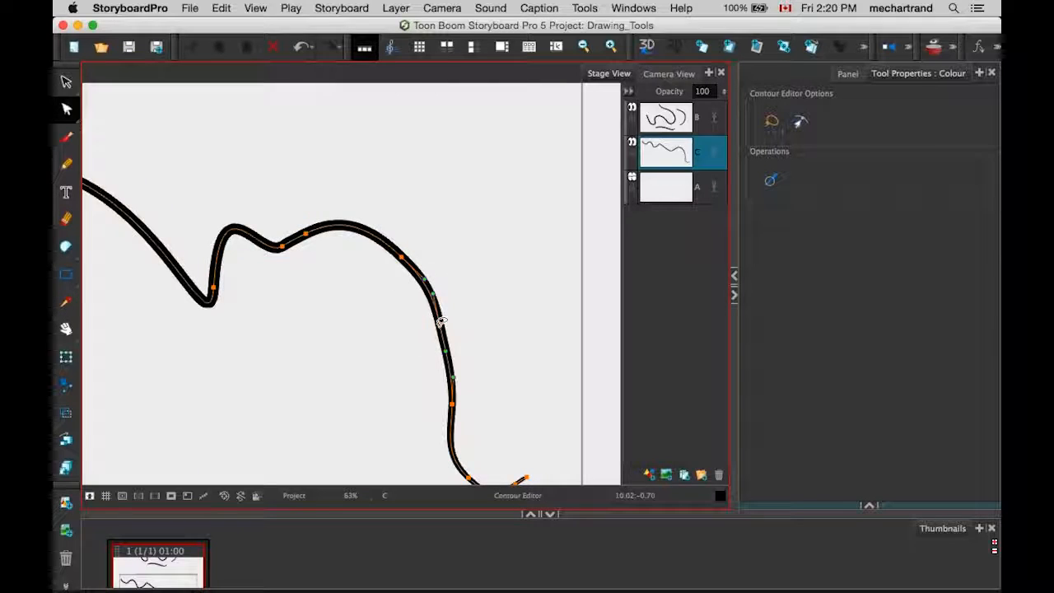
mouse_move(387, 364)
mouse_down()
mouse_move(388, 334)
mouse_move(389, 349)
mouse_move(471, 289)
mouse_move(468, 253)
mouse_move(489, 246)
mouse_move(442, 287)
mouse_up()
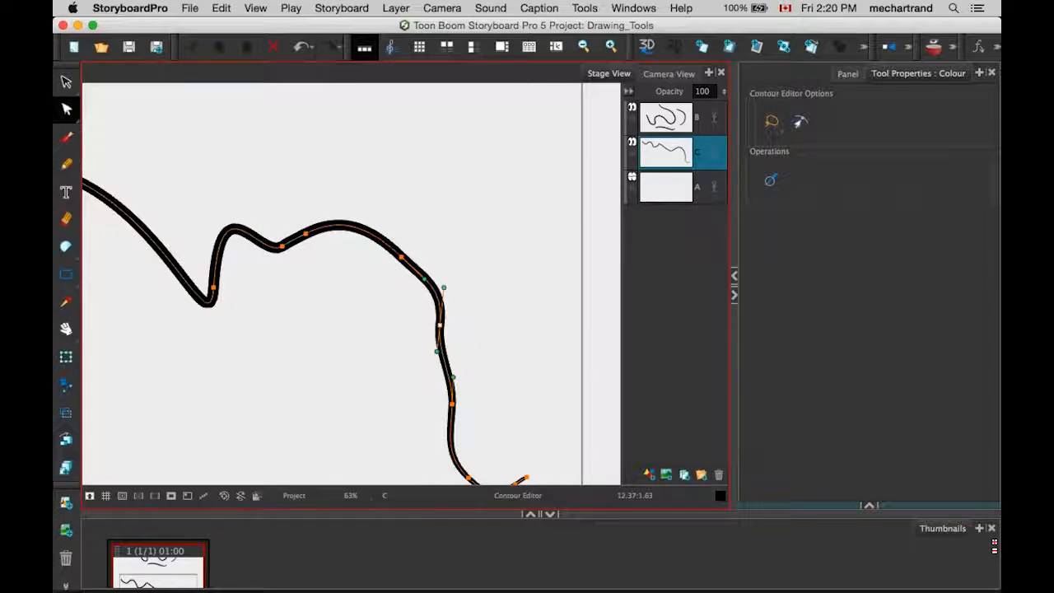
key(super+z)
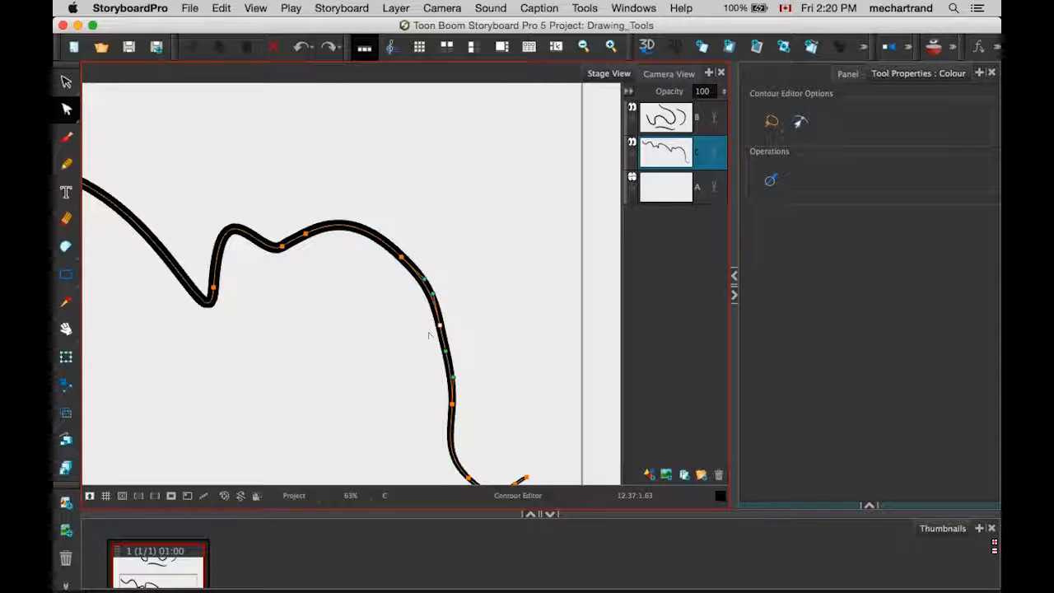
Shape a hollow between two sharp spikes on the final slope by moving individual Bezier handles independently.
mouse_move(432, 298)
mouse_down()
mouse_move(418, 305)
mouse_move(390, 429)
mouse_up()
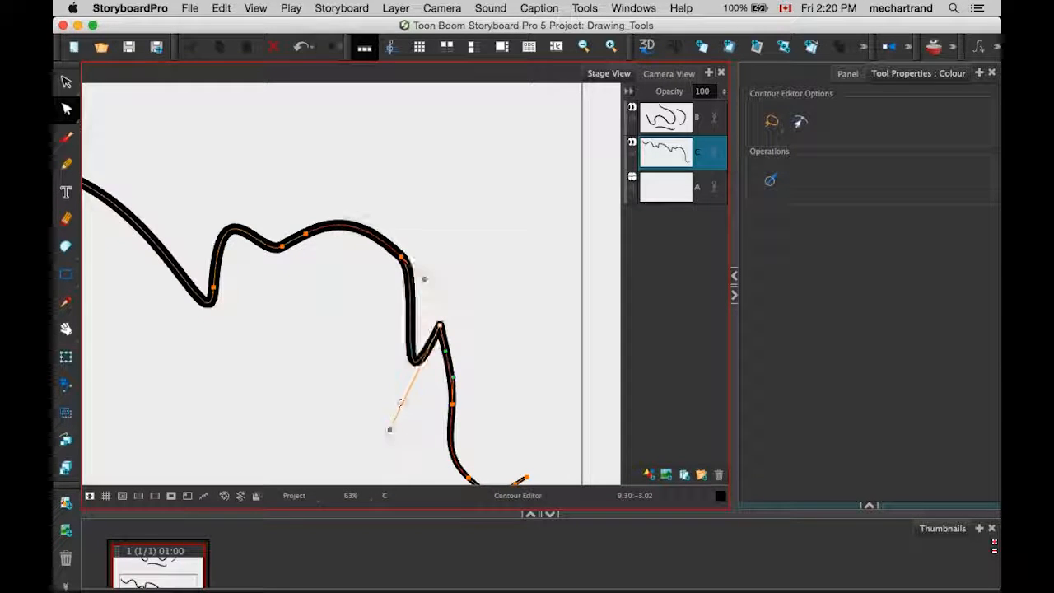
mouse_move(422, 278)
mouse_down()
mouse_move(433, 147)
mouse_move(425, 230)
mouse_move(396, 288)
mouse_move(341, 299)
mouse_move(314, 287)
mouse_up()
drag(363, 229, 296, 124)
key(space)
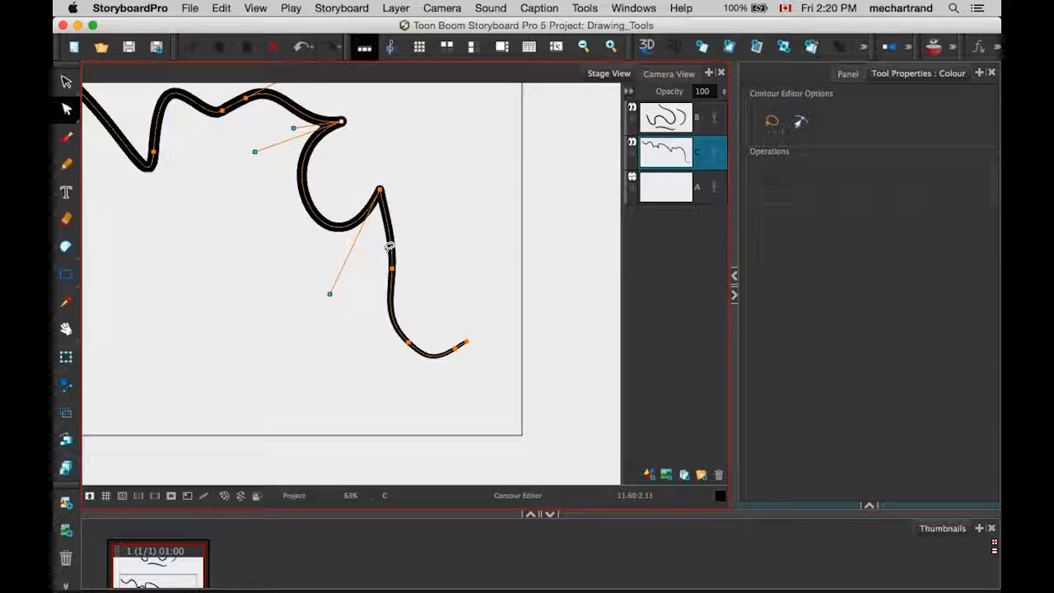
Realign the Bezier handles of the two spike points so the line bends through them in rounded curves.
key(space)
drag(358, 107, 362, 193)
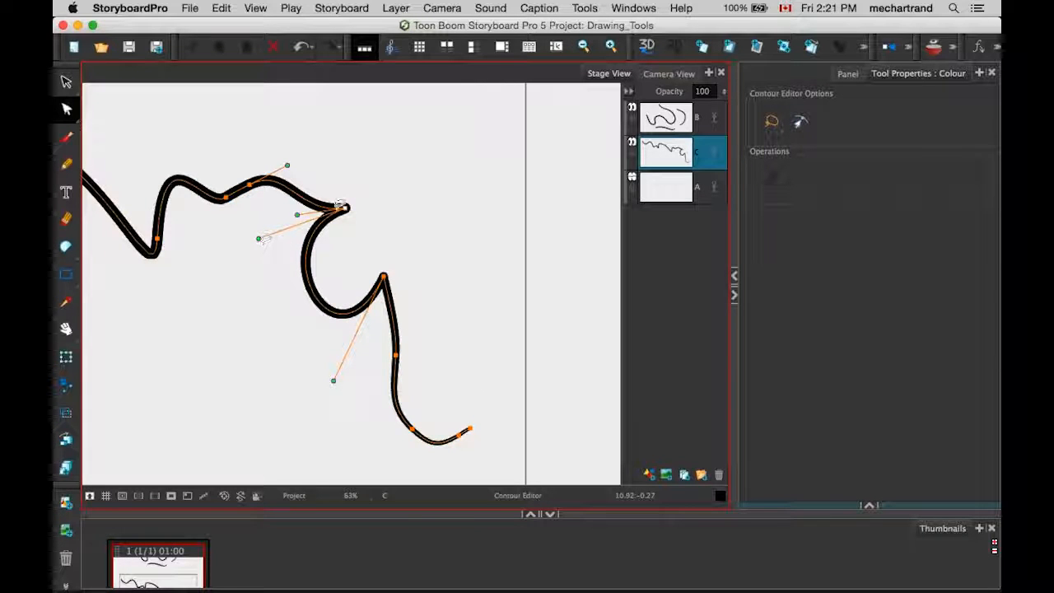
drag(259, 242, 326, 260)
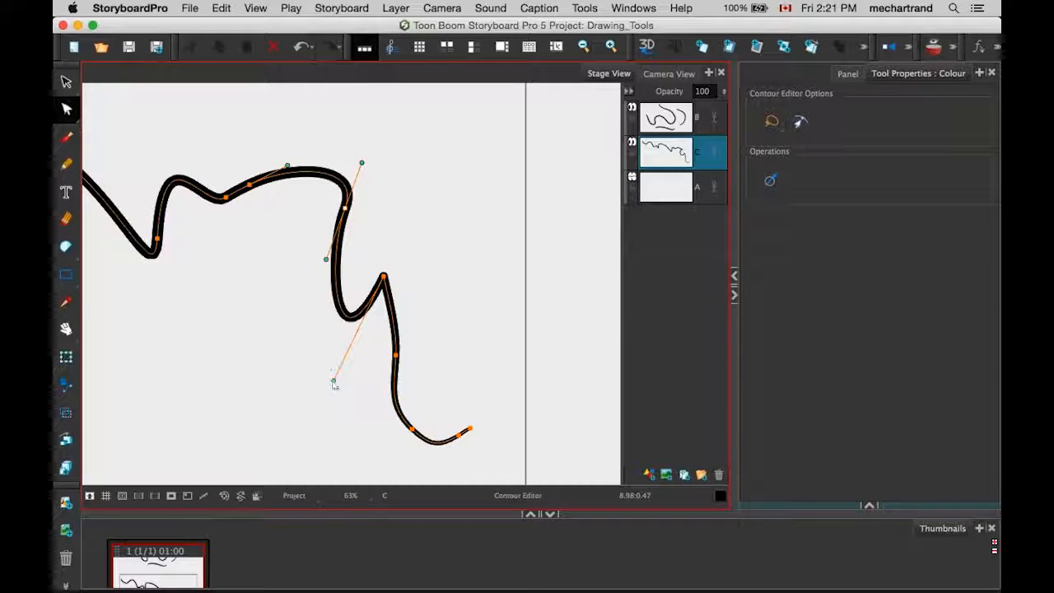
drag(331, 381, 427, 203)
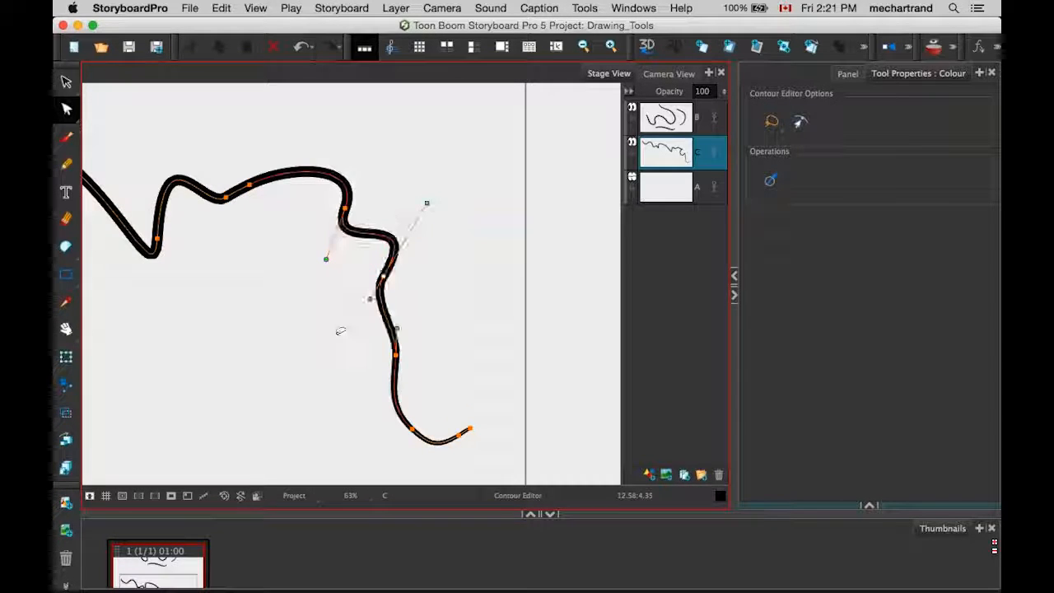
click(339, 335)
Add a control point halfway down the long middle slope and pull its handle to form an S-shaped bend.
key(space)
drag(296, 397, 576, 478)
drag(227, 154, 199, 158)
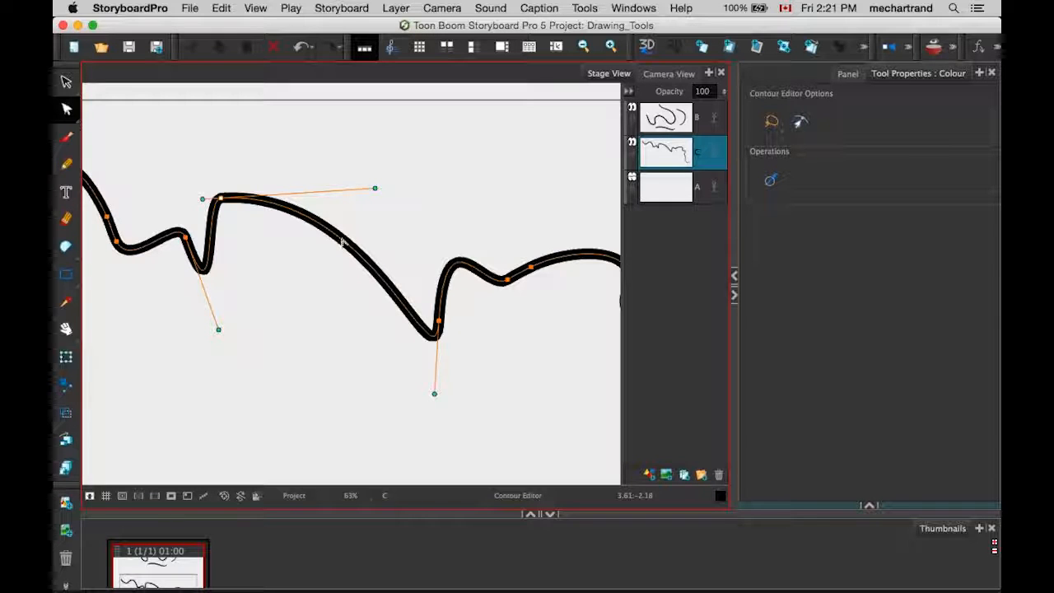
click(344, 241)
drag(315, 220, 311, 290)
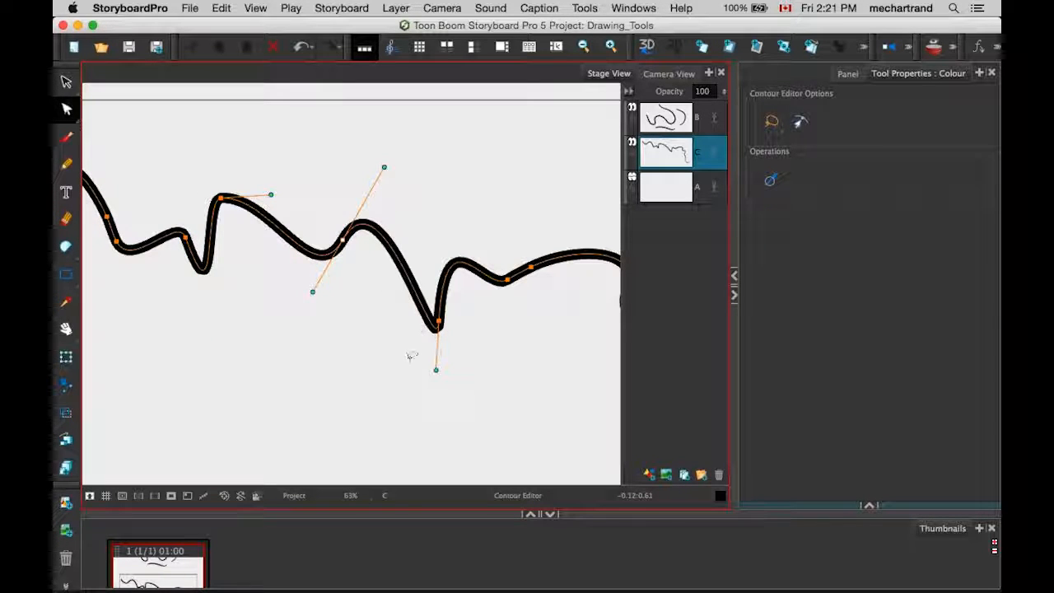
Draw a wide rectangle with the Rectangle tool below the beginning of the wavy pencil line.
key(space)
drag(336, 312, 377, 321)
drag(340, 292, 536, 328)
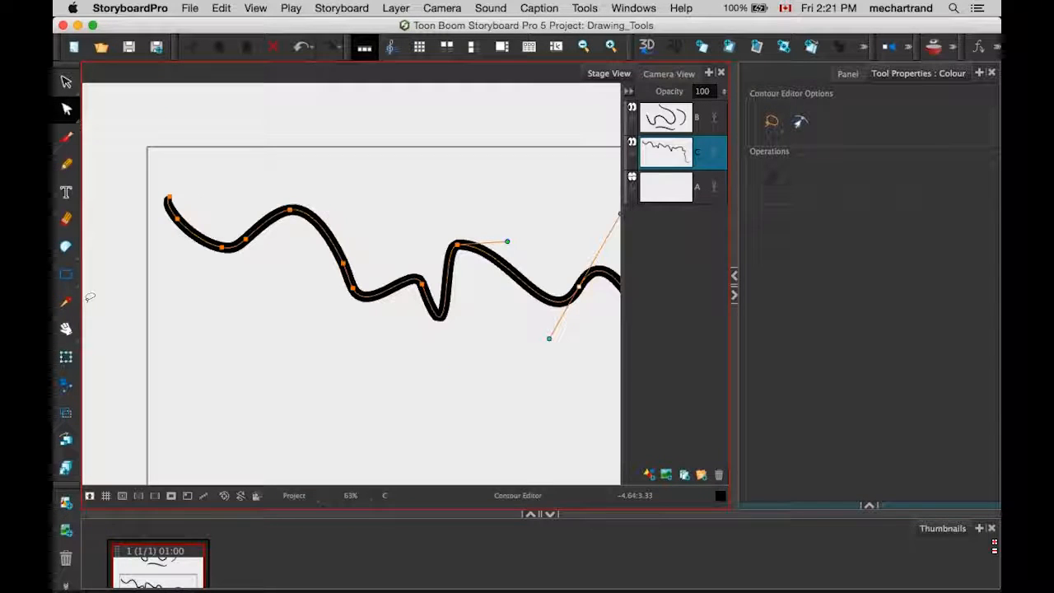
click(66, 274)
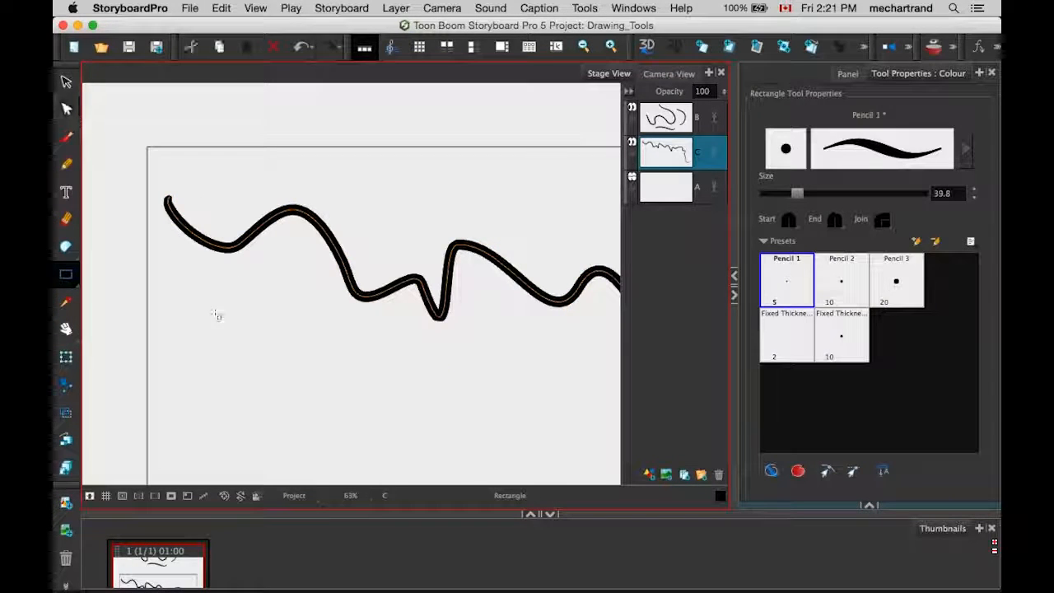
drag(205, 333, 452, 449)
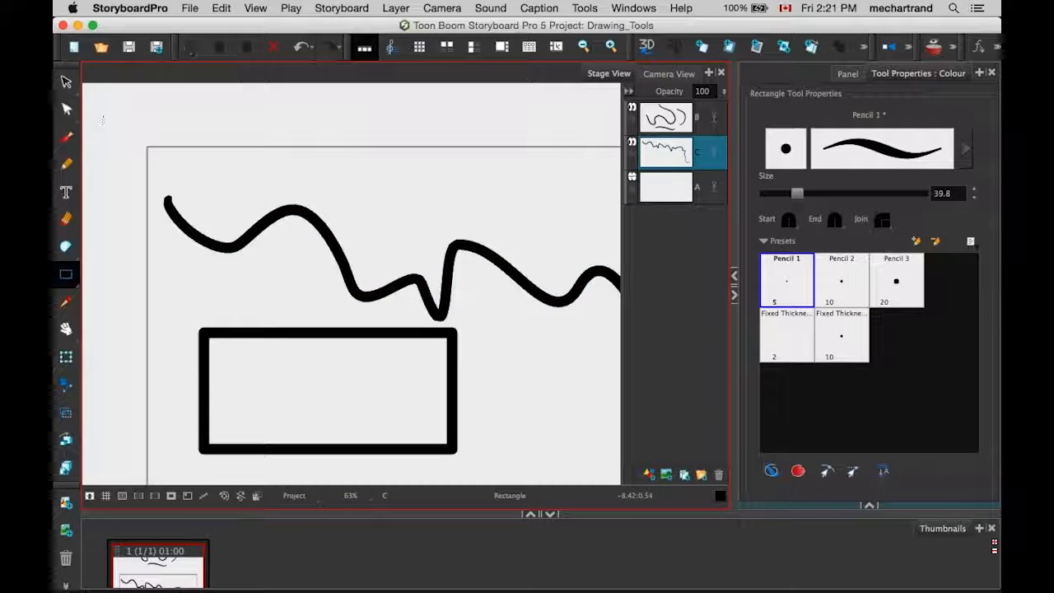
Use the Contour Editor to bend the rectangle's upper-left corner into a smooth curve with a Bezier handle.
click(66, 109)
click(204, 333)
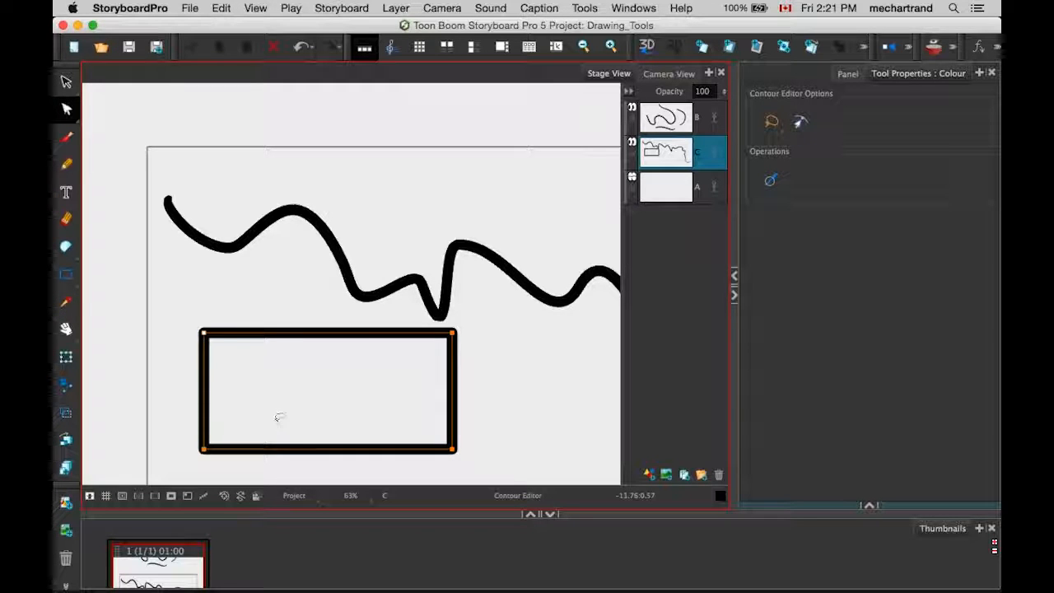
click(205, 335)
drag(205, 334, 160, 413)
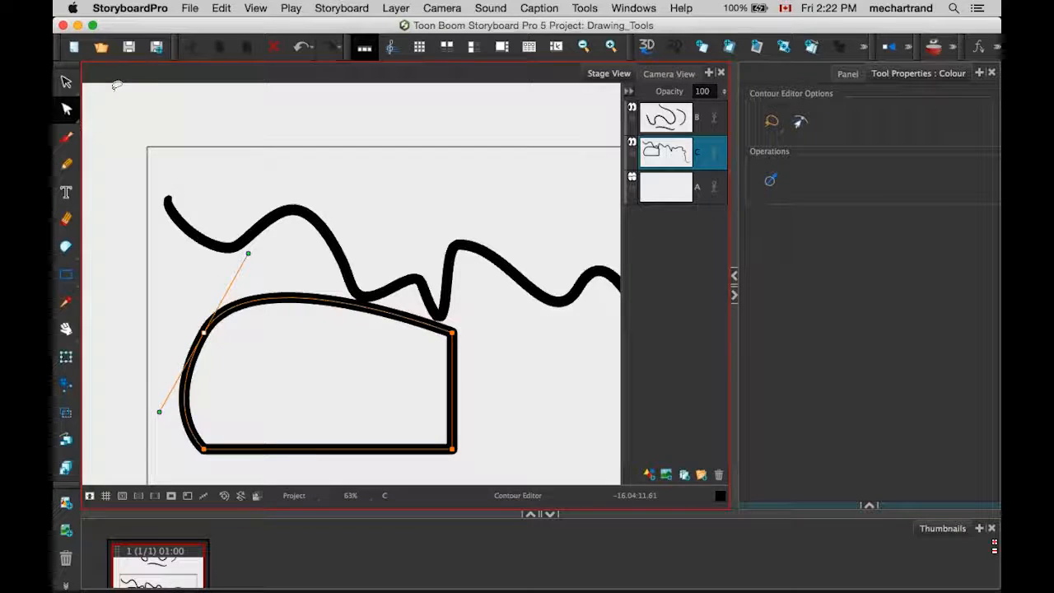
Select all the artwork on layer C and delete it.
click(66, 81)
key(super+a)
key(Delete)
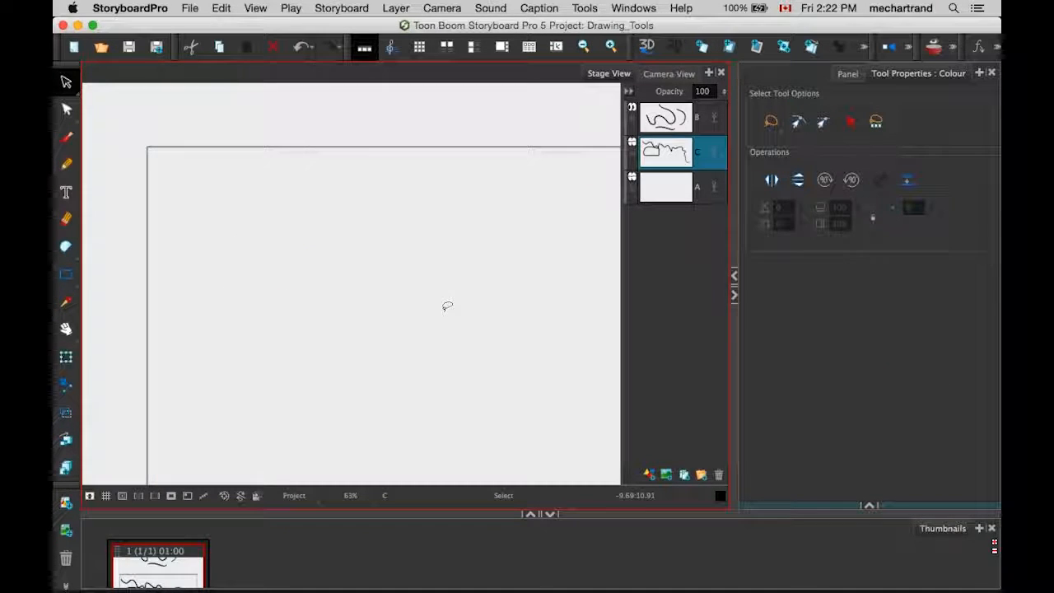
Paint a large closed four-sided shape with slightly curved edges using the Brush 2 preset on layer C.
mouse_move(447, 304)
mouse_down()
mouse_move(370, 238)
mouse_move(140, 153)
mouse_up()
key(alt+b)
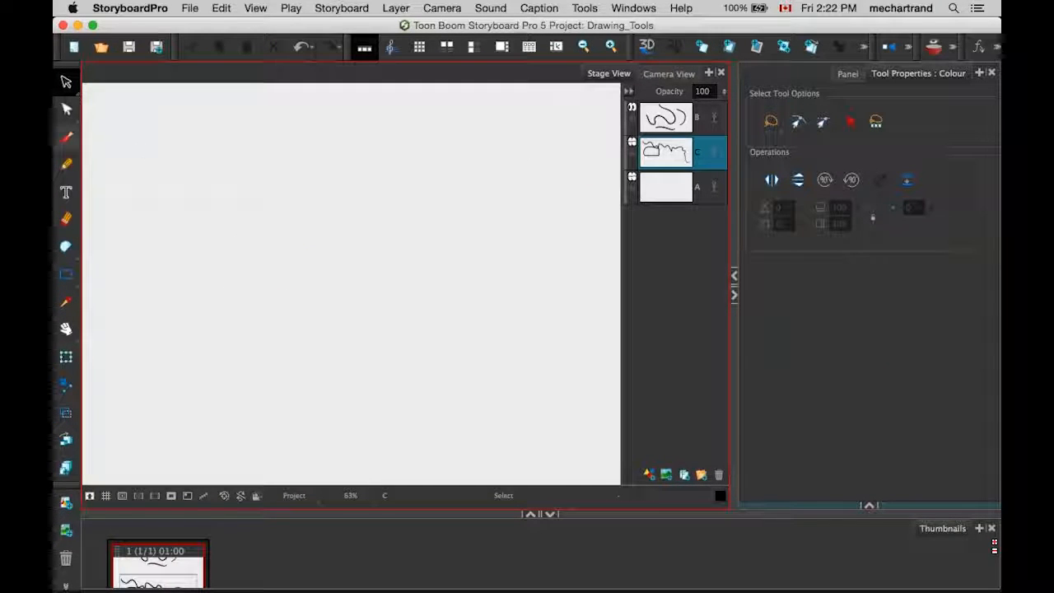
key(2)
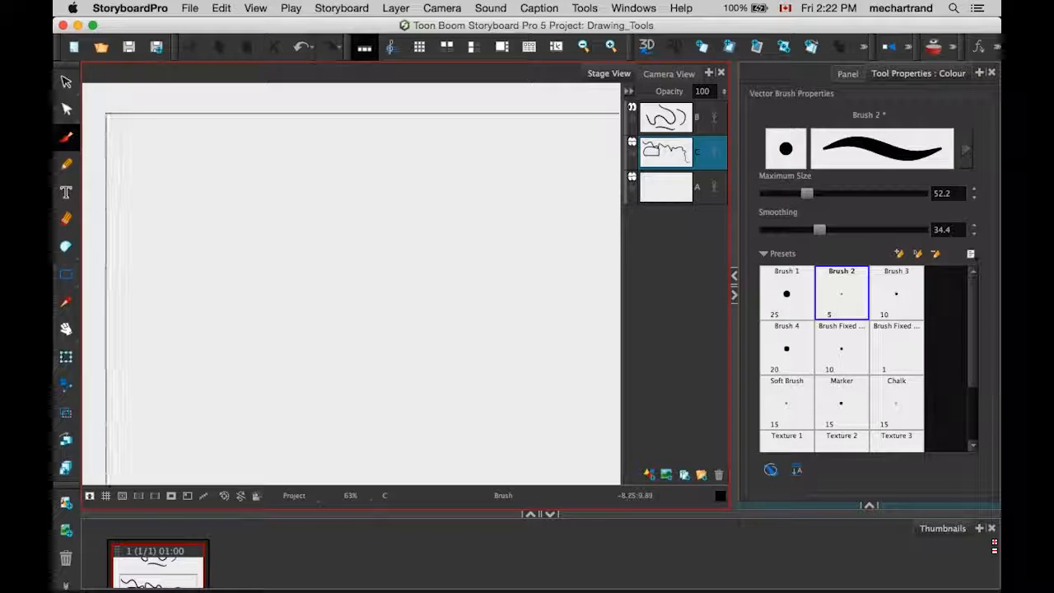
mouse_move(536, 313)
mouse_down()
mouse_move(509, 277)
mouse_move(384, 181)
mouse_move(321, 327)
mouse_move(444, 436)
mouse_move(538, 316)
mouse_up()
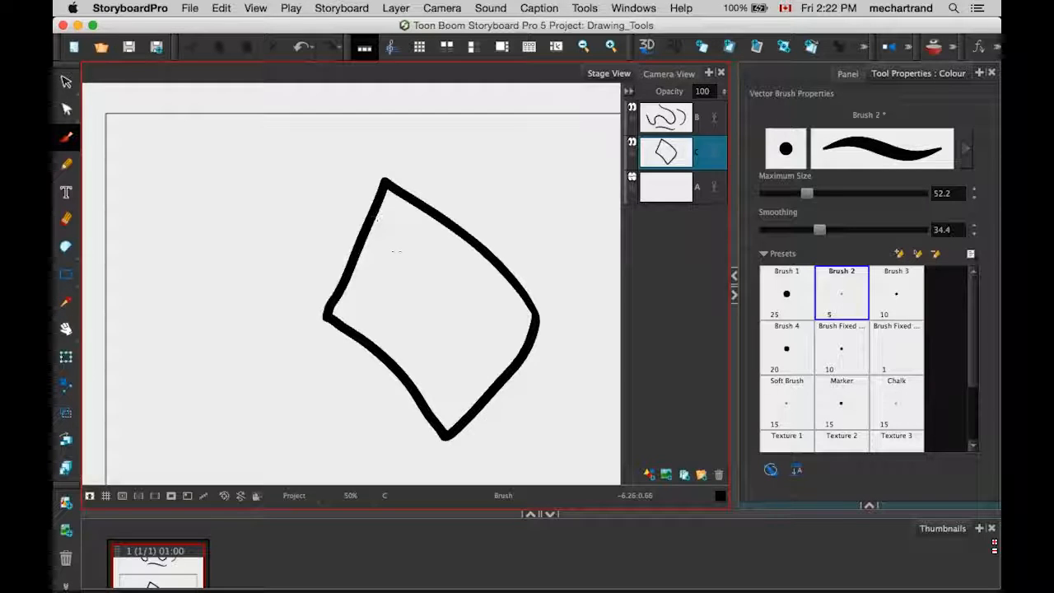
Paint four crossing brush strokes beside the closed shape, forming a second four-sided outline with overhanging ends.
key(space)
mouse_move(501, 300)
mouse_down()
mouse_move(279, 277)
mouse_move(251, 295)
mouse_up()
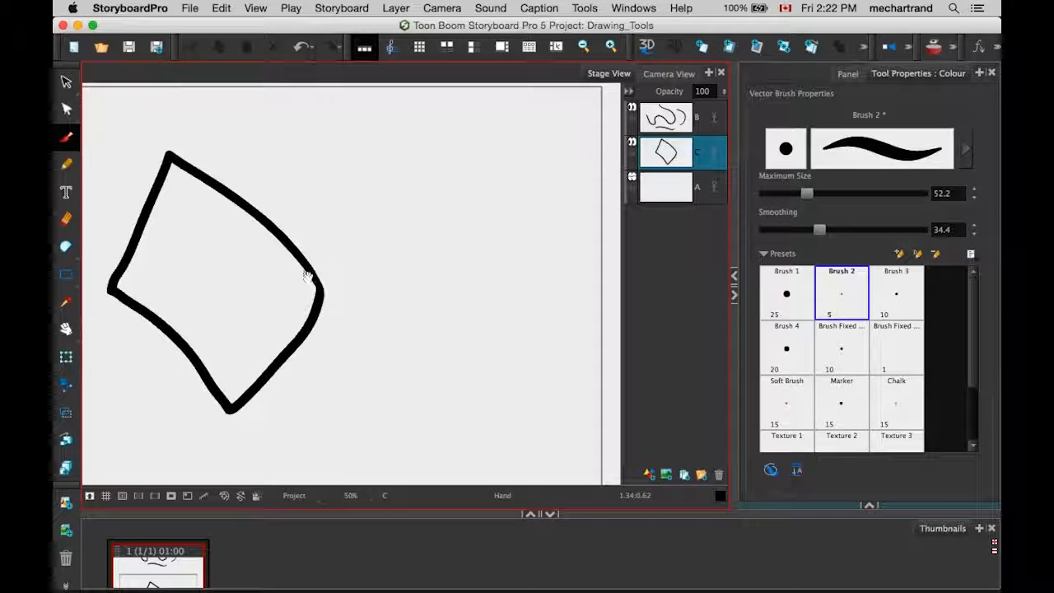
drag(455, 173, 581, 344)
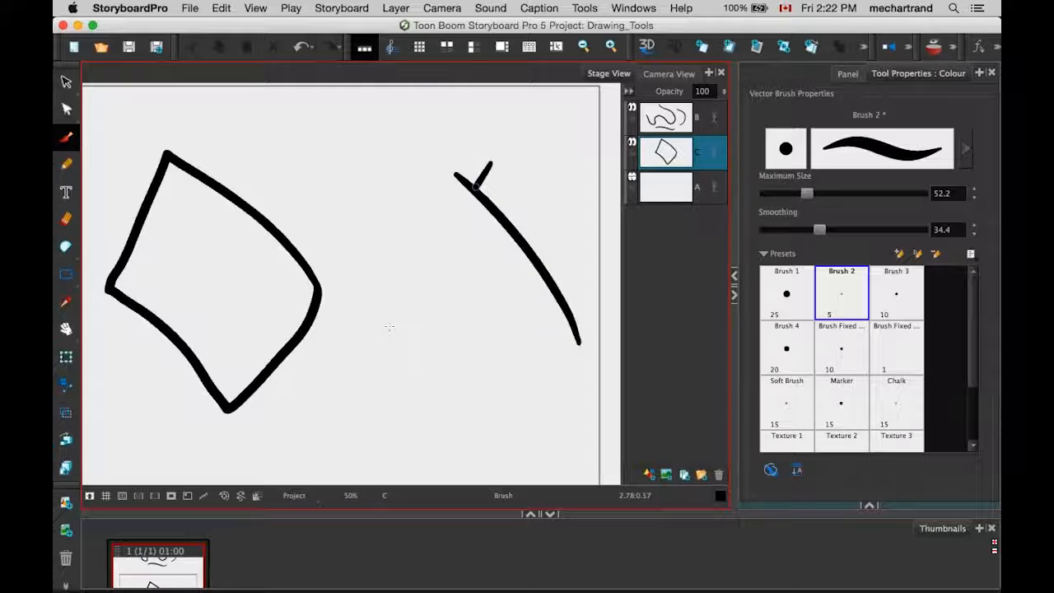
drag(492, 161, 385, 323)
drag(594, 290, 476, 401)
drag(387, 241, 536, 420)
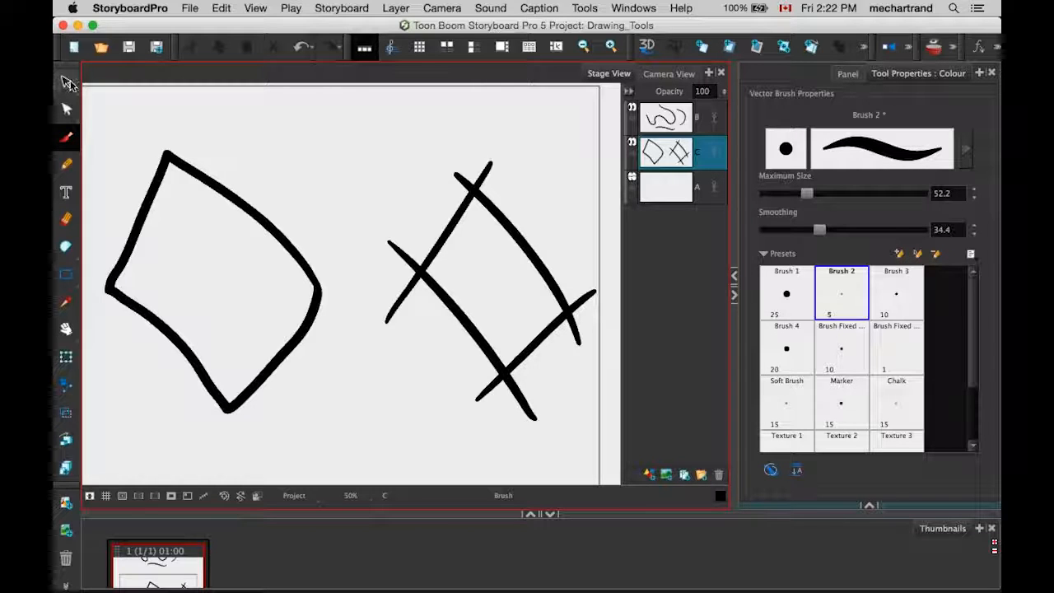
Switch to the Cutter tool, try a cut across the closed shape's upper part, and undo it.
click(67, 84)
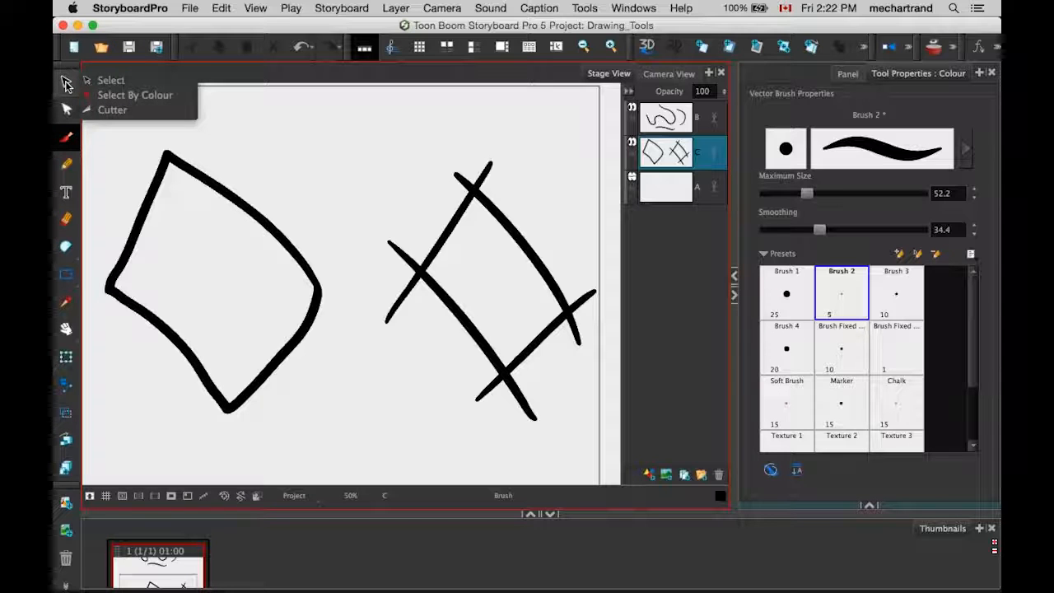
click(103, 113)
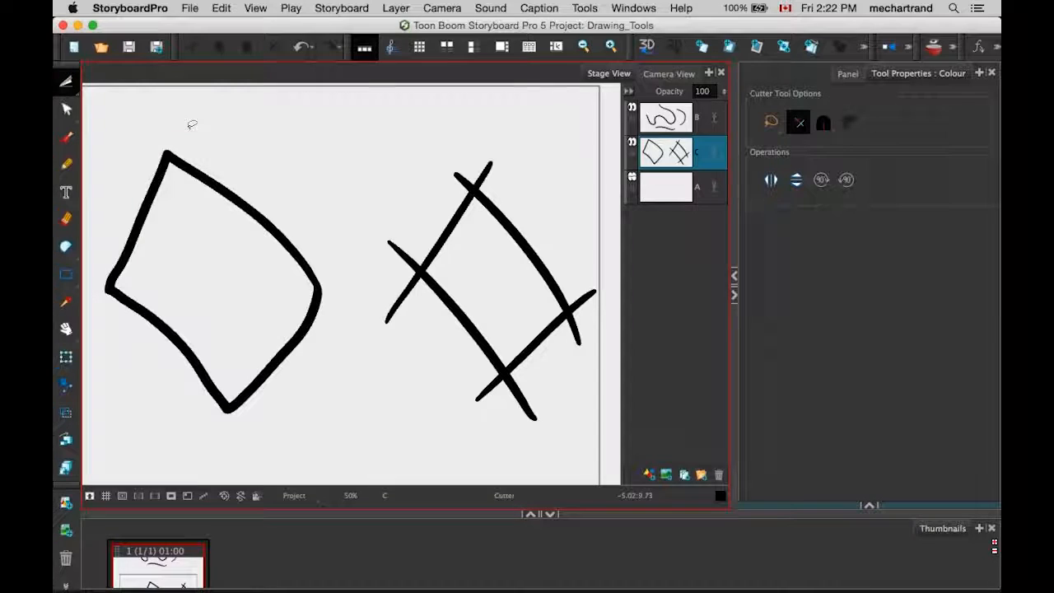
mouse_move(263, 186)
mouse_down()
mouse_move(330, 168)
mouse_move(246, 134)
mouse_move(184, 156)
mouse_move(171, 199)
mouse_move(188, 260)
mouse_move(218, 222)
mouse_move(181, 202)
mouse_up()
key(super+z)
Try cutting off the closed shape's upper-left part along a wavy path and deleting it, and undo these edits.
drag(415, 220, 356, 280)
mouse_move(306, 331)
mouse_down()
mouse_move(272, 351)
mouse_move(239, 341)
mouse_up()
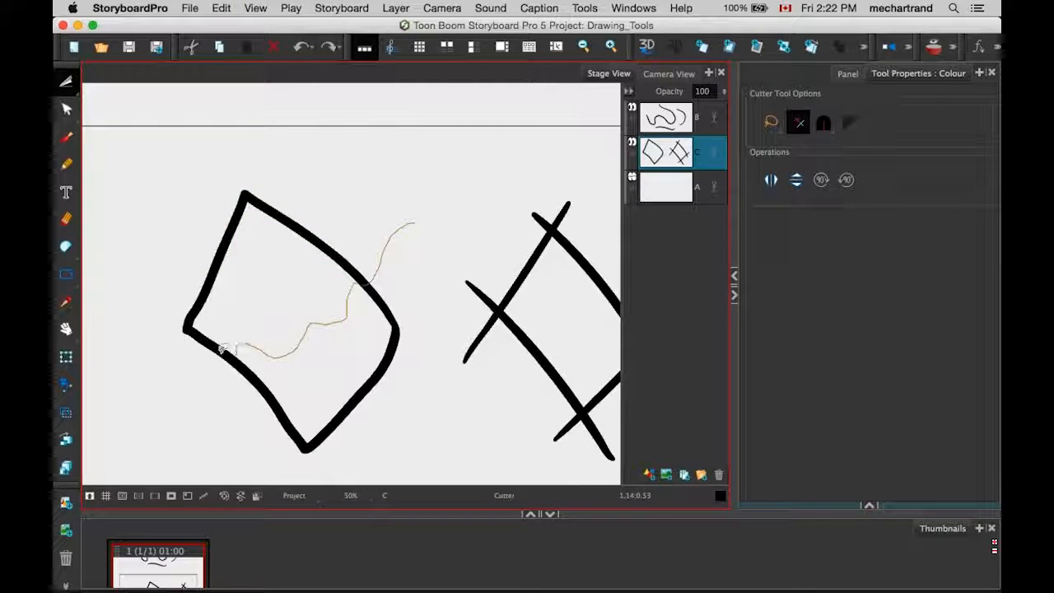
mouse_move(166, 324)
mouse_down()
mouse_move(185, 222)
mouse_move(259, 218)
mouse_move(276, 200)
mouse_up()
key(Delete)
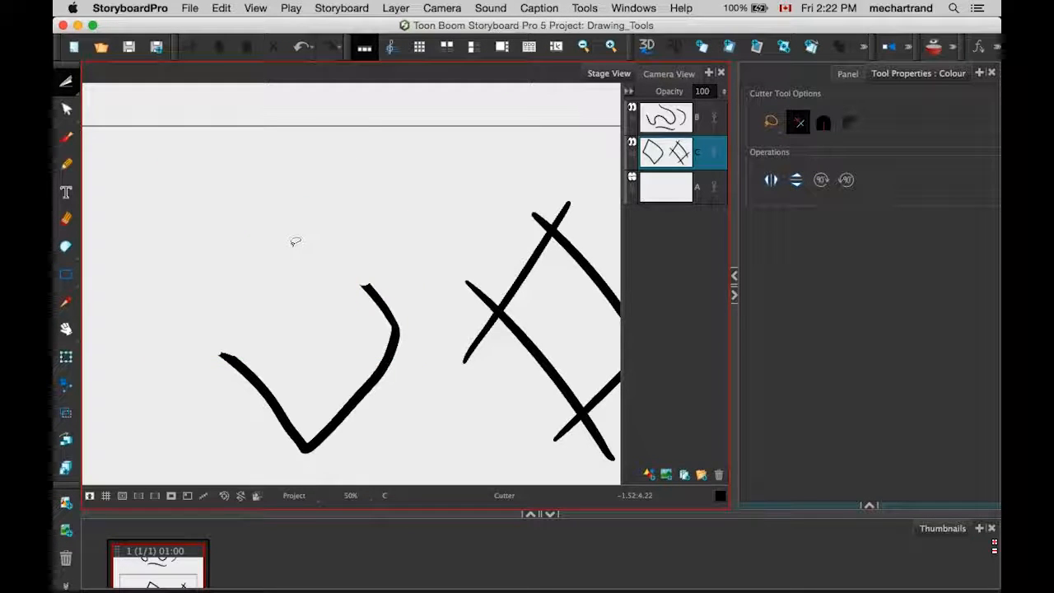
key(ctrl+z)
key(ctrl+z)
key(ctrl+z)
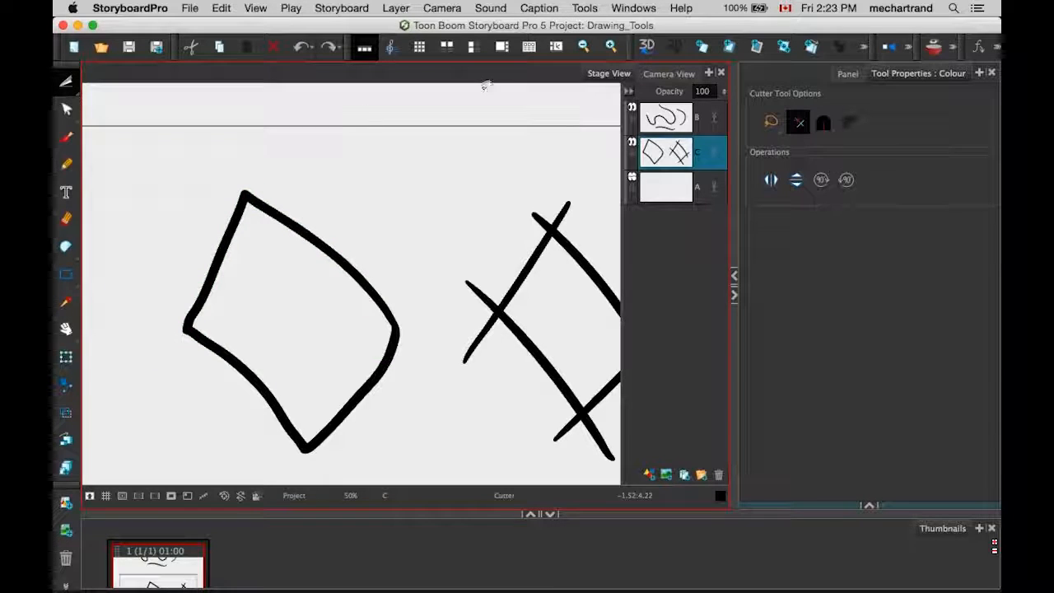
Trim all the overhanging ends of the four crossing brush strokes with the Cutter, leaving a clean four-sided outline.
drag(516, 233, 362, 236)
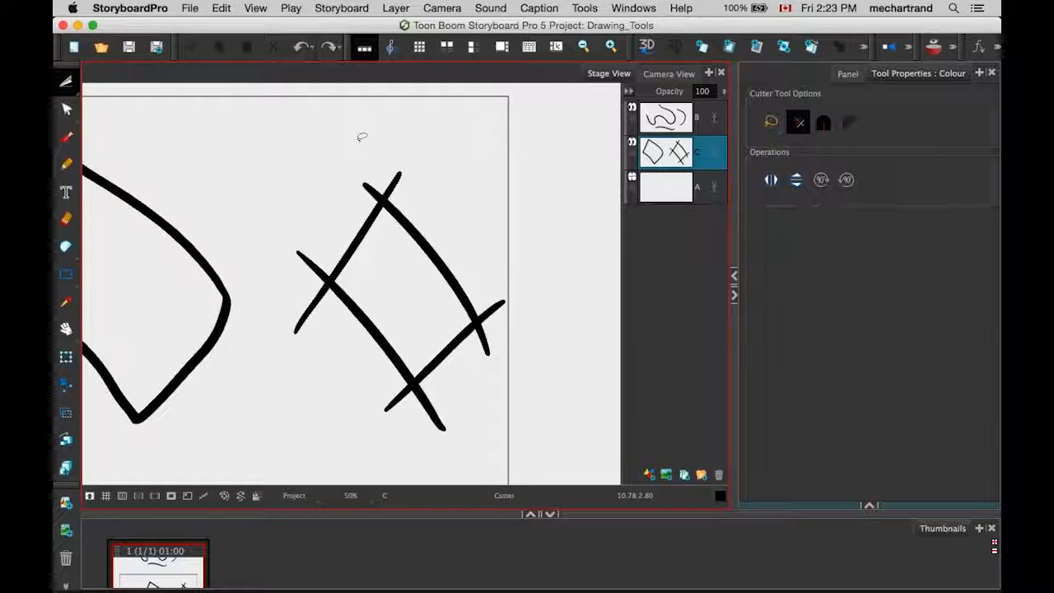
drag(368, 148, 372, 164)
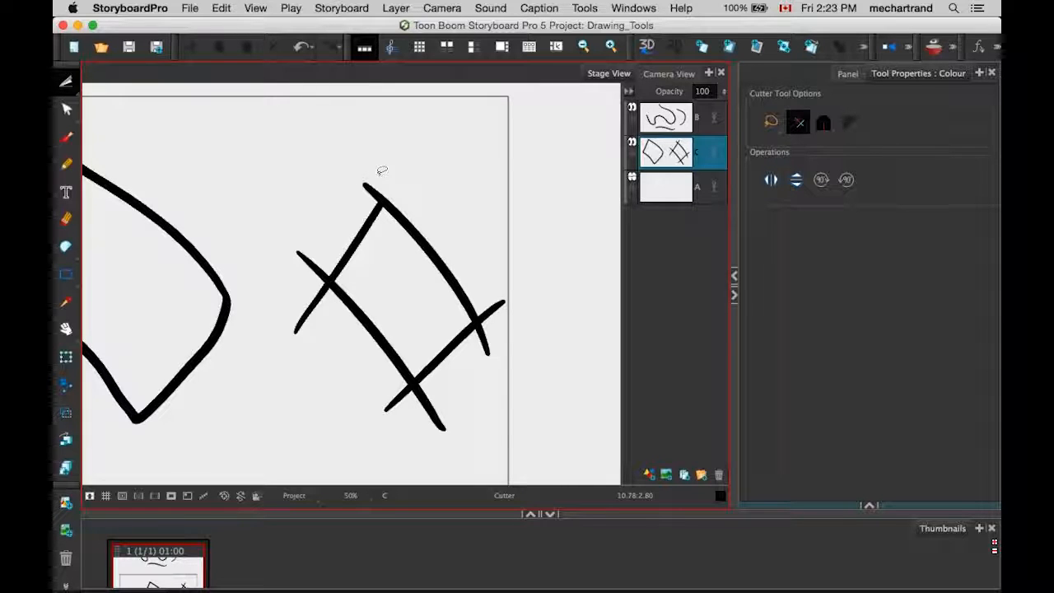
drag(338, 222, 279, 303)
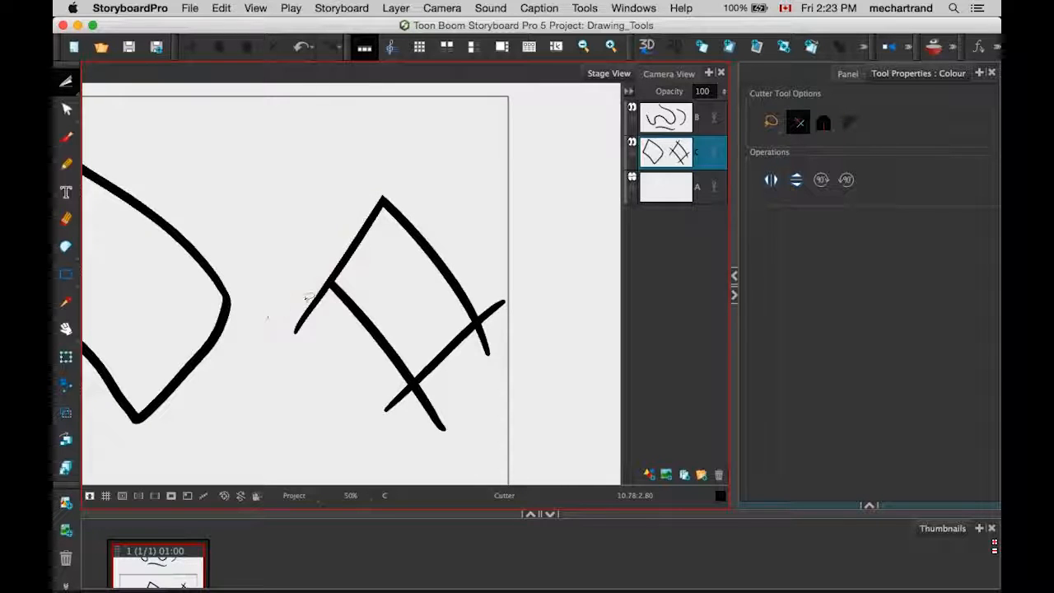
drag(290, 263, 365, 402)
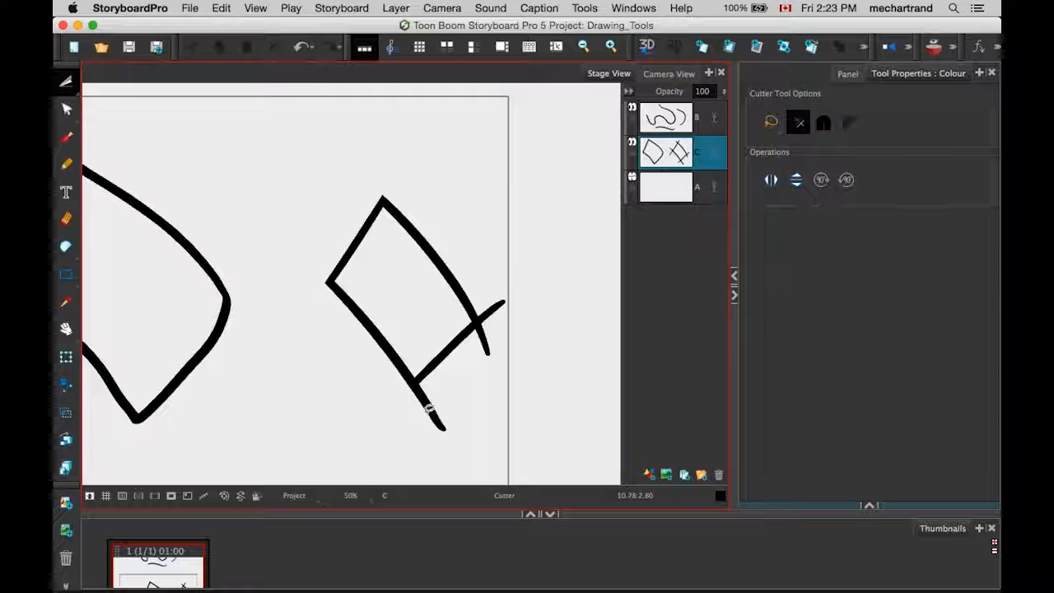
mouse_move(364, 442)
mouse_down()
mouse_move(494, 337)
mouse_move(486, 312)
mouse_move(498, 292)
mouse_up()
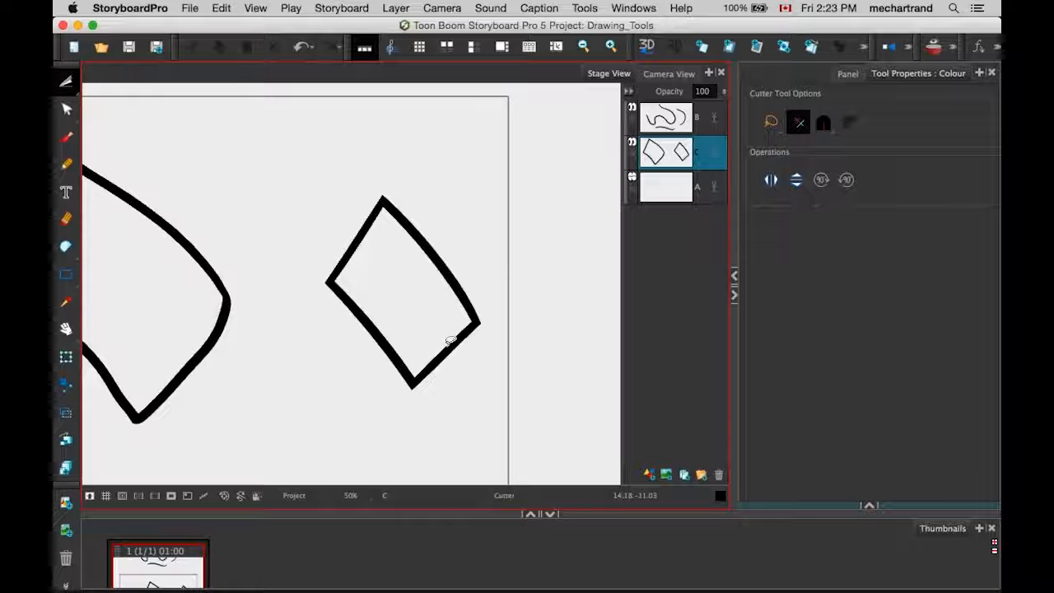
Draw four crossing pencil lines outside the camera frame, forming a third four-sided outline with overhanging ends.
key(2)
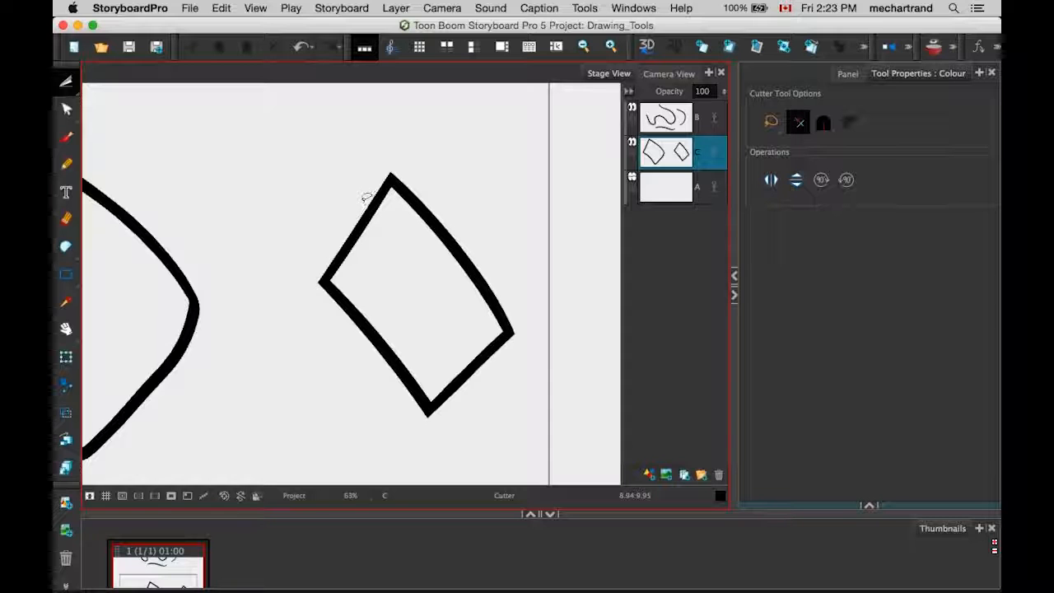
drag(454, 264, 361, 220)
click(67, 165)
scroll(520, 341, right, 10)
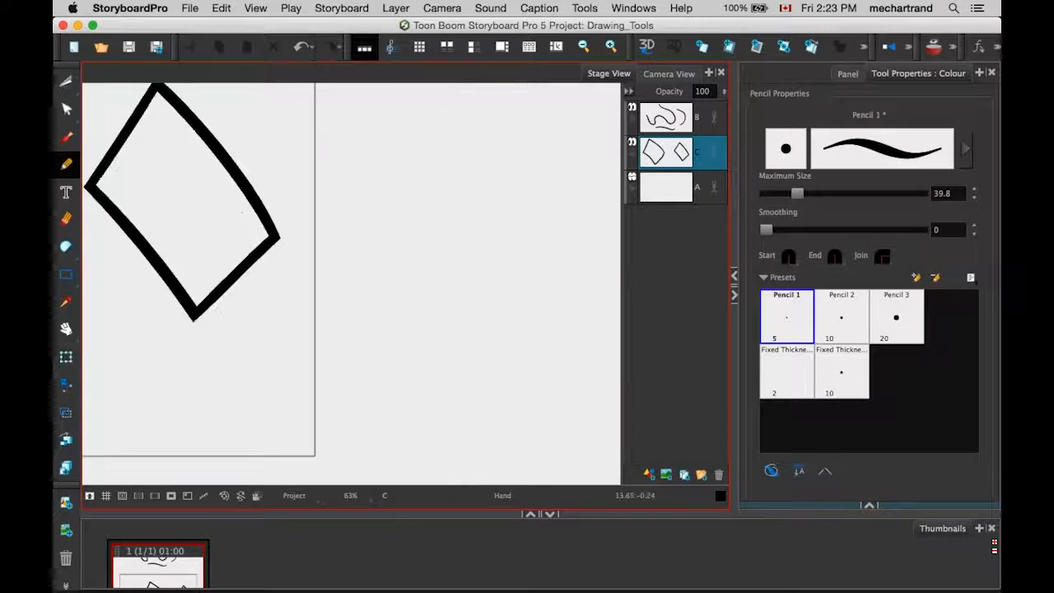
drag(324, 141, 523, 342)
drag(380, 128, 266, 315)
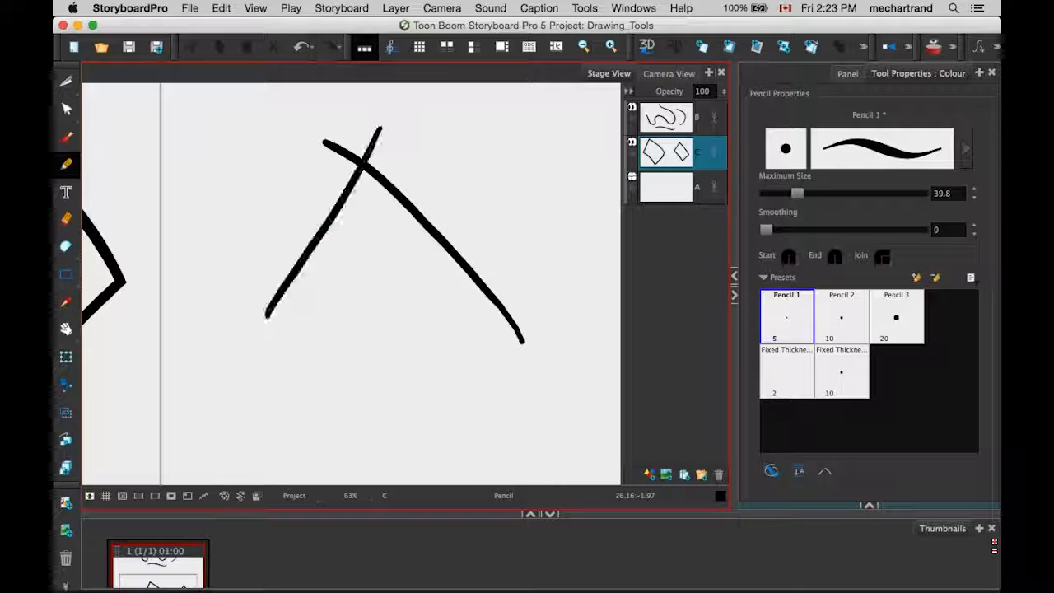
drag(517, 243, 395, 399)
mouse_move(434, 363)
mouse_down()
mouse_move(473, 401)
mouse_move(247, 227)
mouse_up()
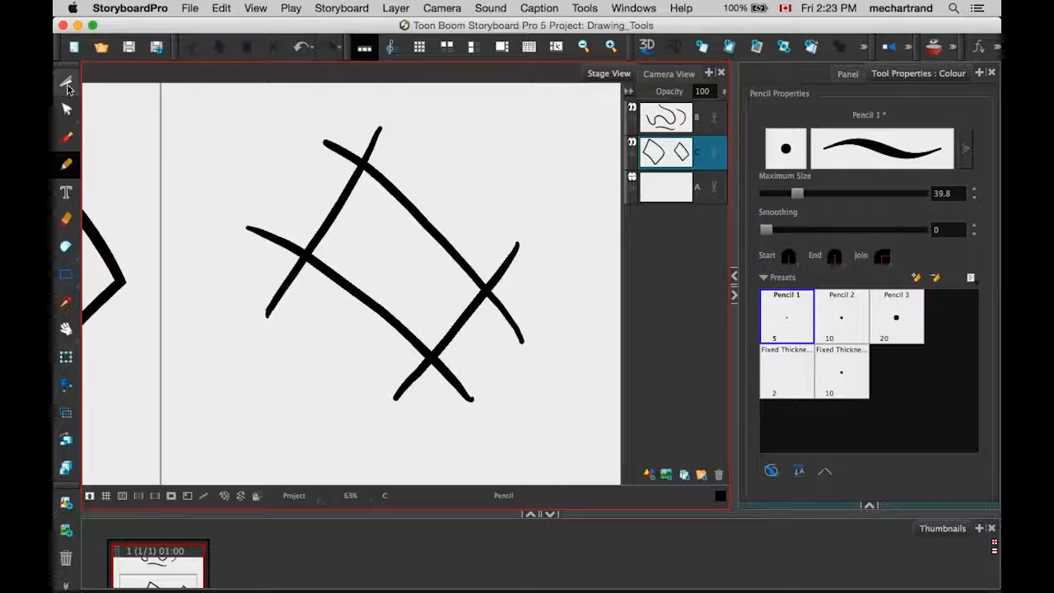
Trim the overhanging ends of the four crossing pencil lines with the Cutter.
click(66, 81)
drag(390, 146, 349, 139)
drag(279, 221, 261, 269)
mouse_move(262, 275)
mouse_down()
mouse_move(411, 374)
mouse_move(451, 377)
mouse_up()
drag(420, 413, 499, 367)
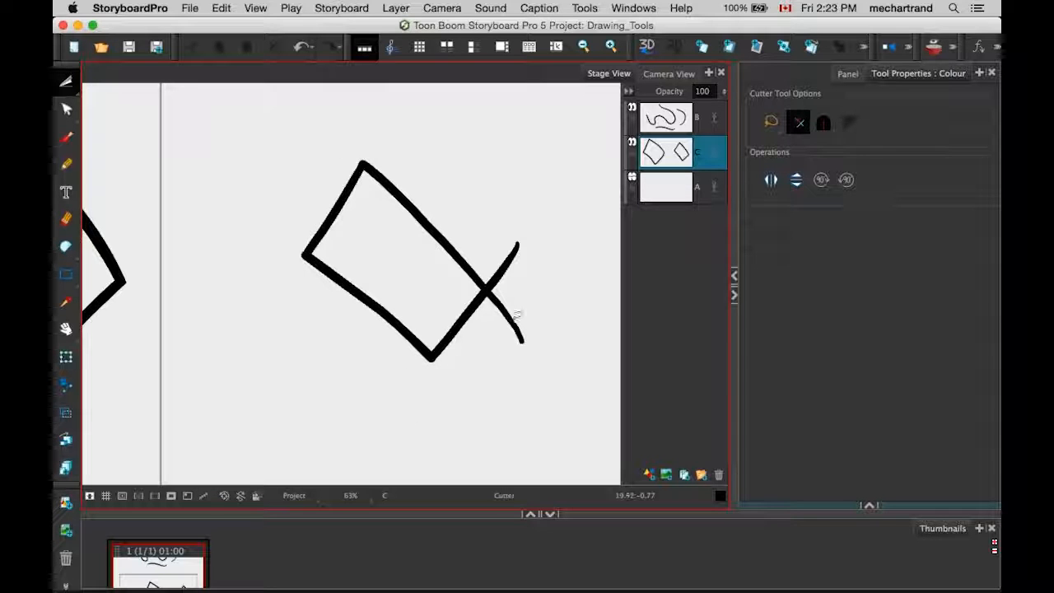
drag(504, 249, 476, 372)
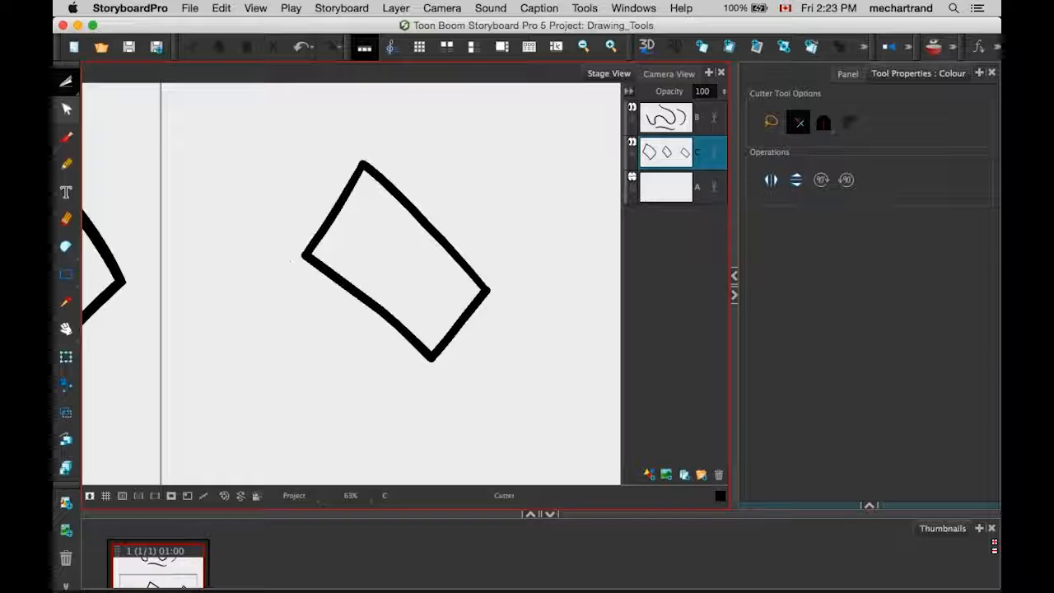
Select the whole trimmed pencil outline and set its line join to Mitre.
click(67, 81)
click(93, 82)
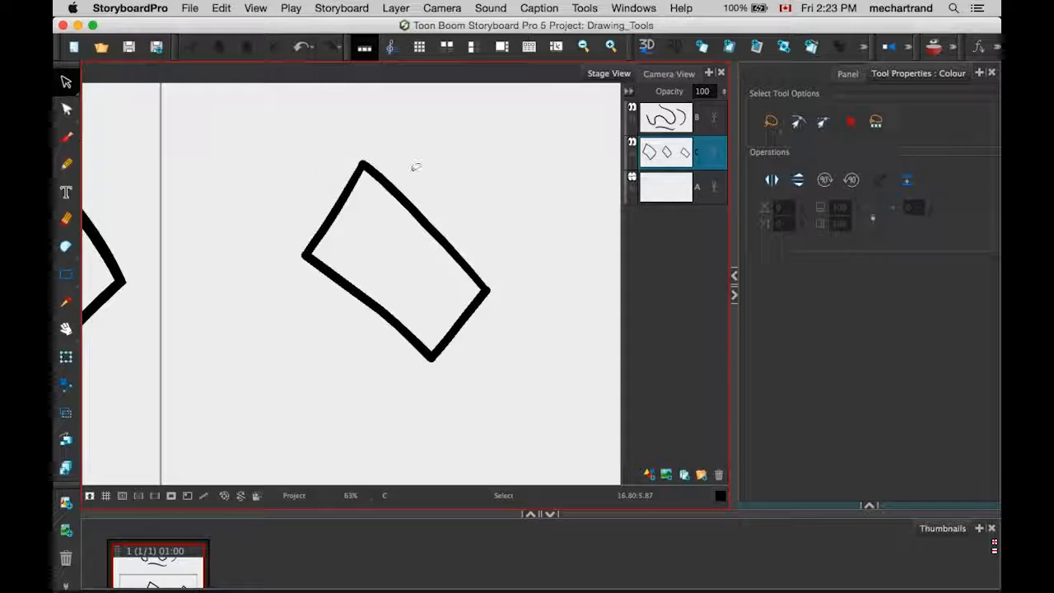
mouse_move(467, 216)
mouse_down()
mouse_move(402, 142)
mouse_move(342, 140)
mouse_move(267, 225)
mouse_move(292, 310)
mouse_move(471, 386)
mouse_move(525, 312)
mouse_move(449, 156)
mouse_up()
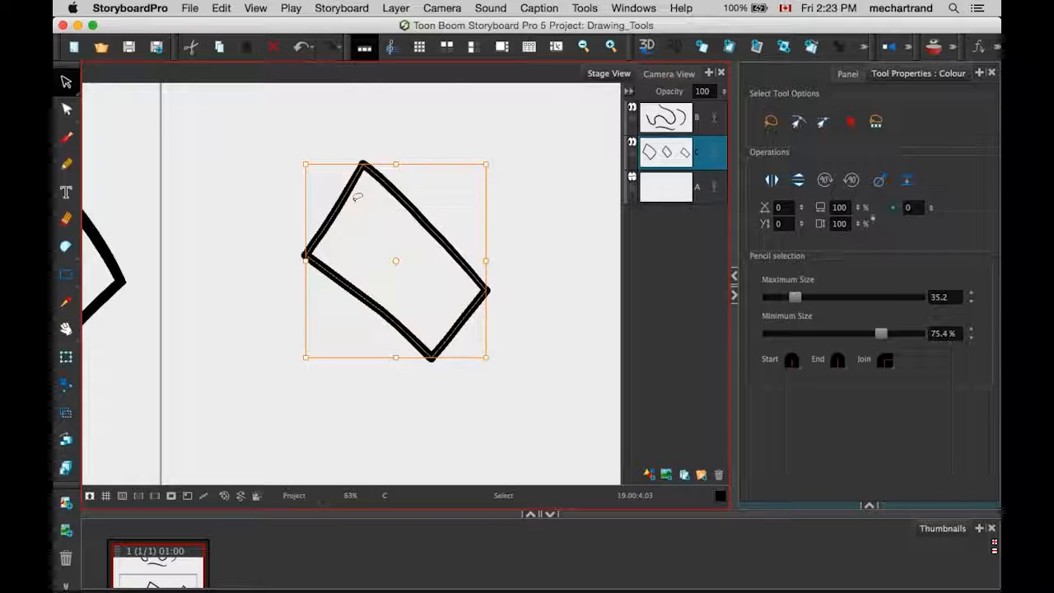
click(885, 360)
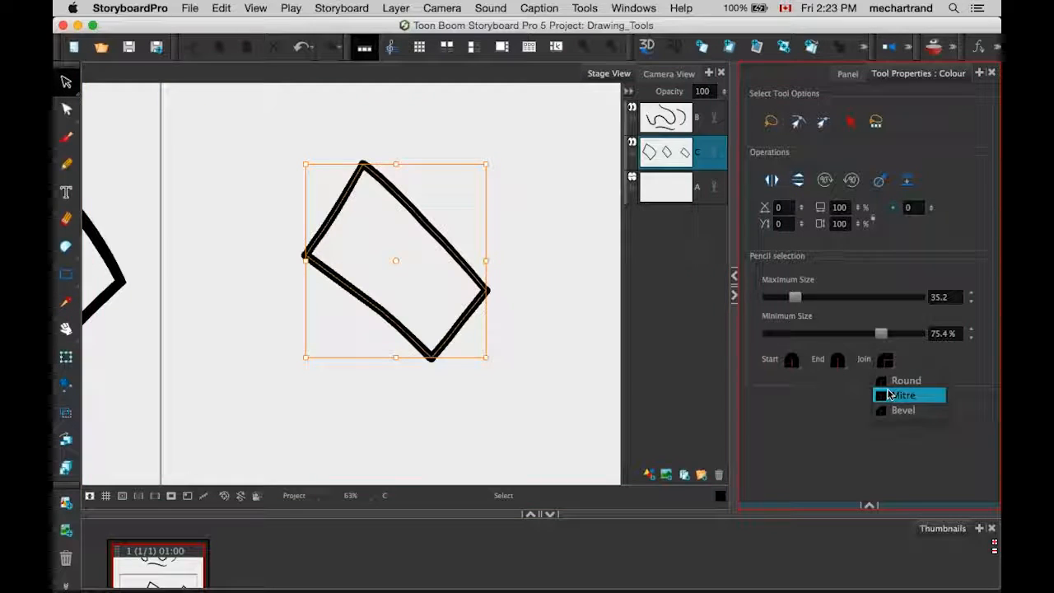
click(891, 395)
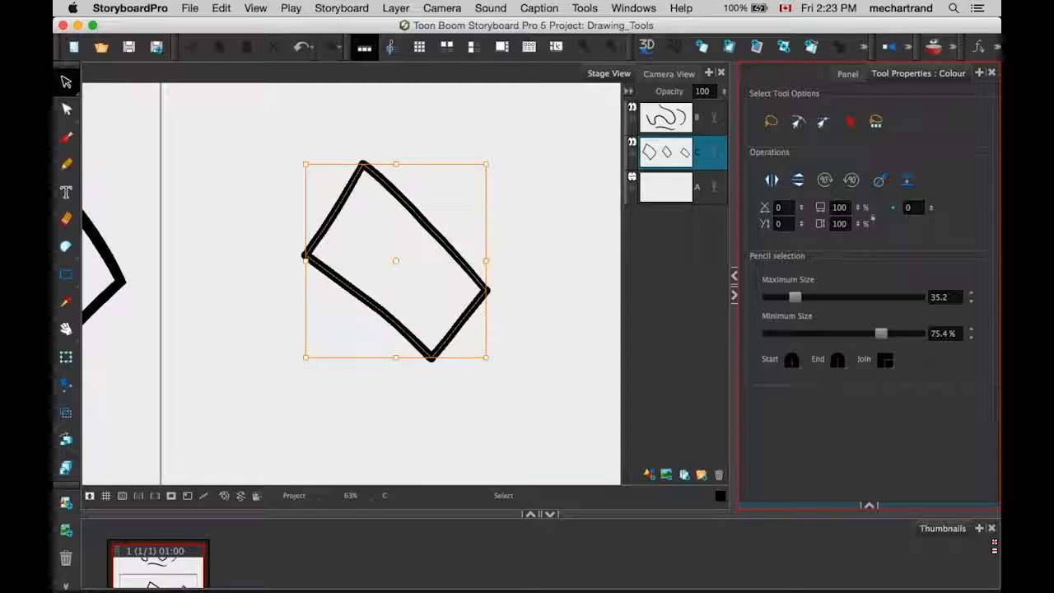
click(885, 361)
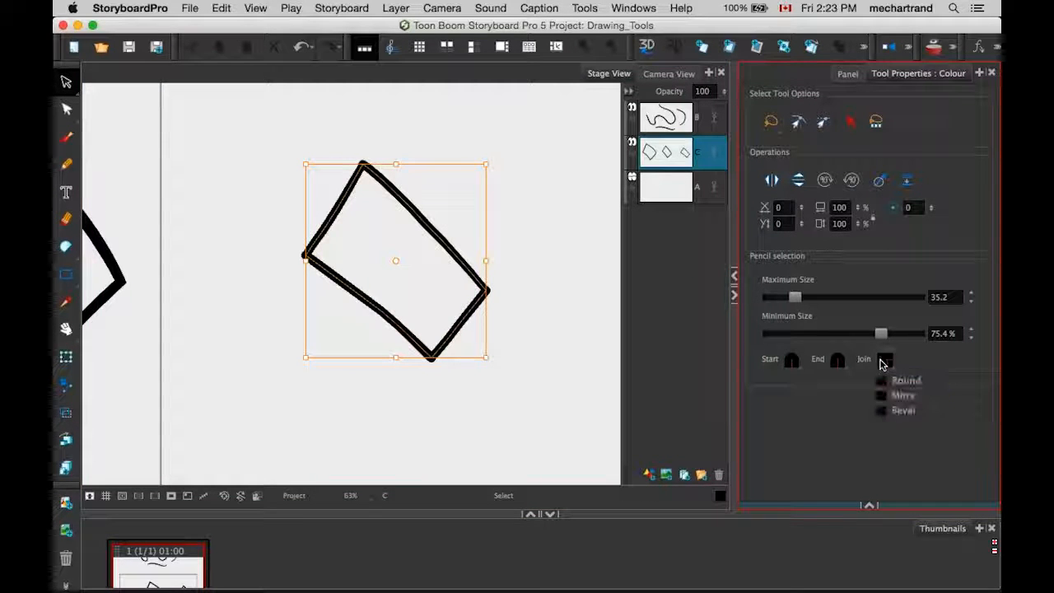
click(864, 379)
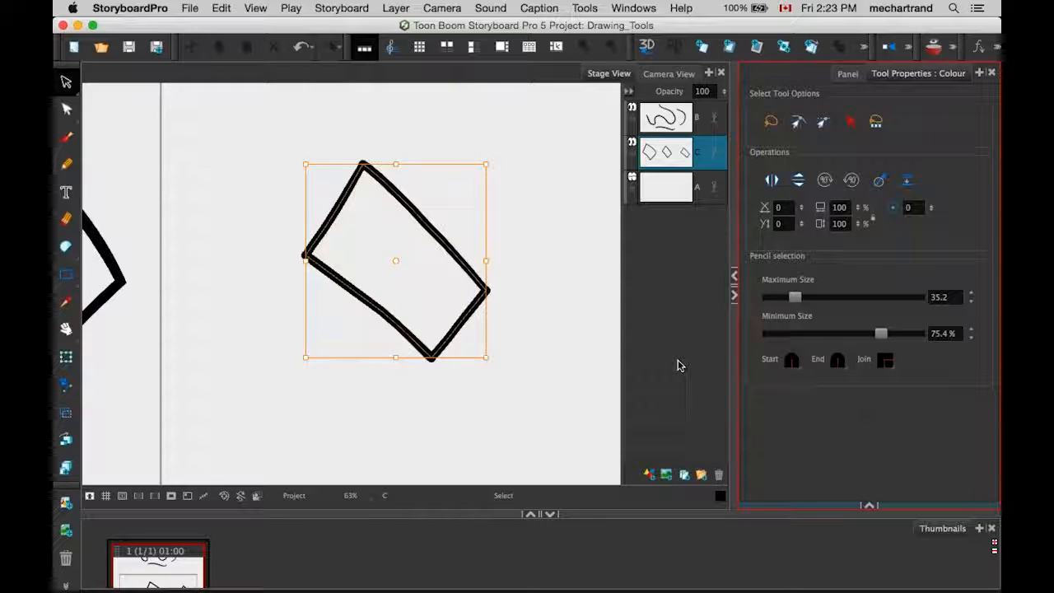
Select the pencil outline's upper-left side on its own and examine up close how the lines meet at the corners.
click(489, 233)
click(453, 254)
click(438, 285)
click(336, 206)
key(2)
key(2)
key(2)
key(2)
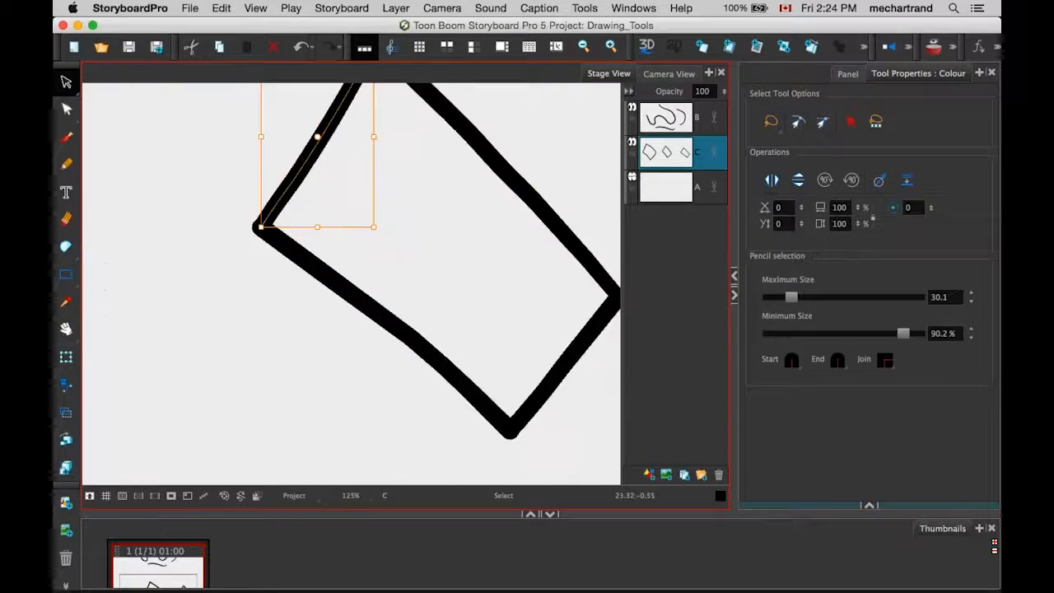
Move the pencil outline's lower-left side away from its corner and undo the move.
click(303, 261)
click(228, 229)
click(308, 268)
drag(307, 268, 276, 328)
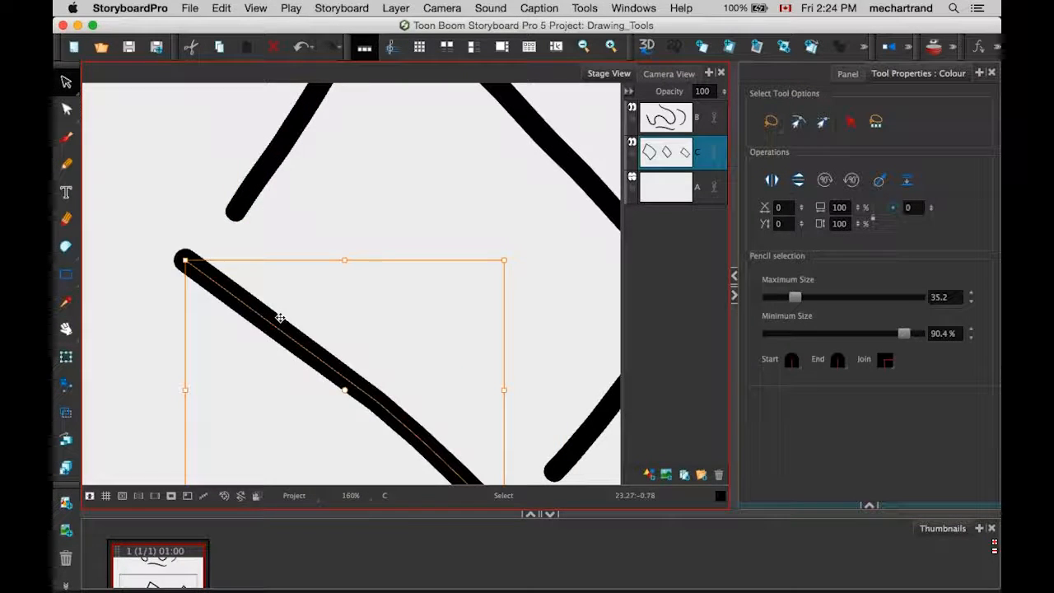
key(super+z)
Select all the pencil lines on layer C and set both their End and Start tips to Flat.
click(385, 207)
key(super+a)
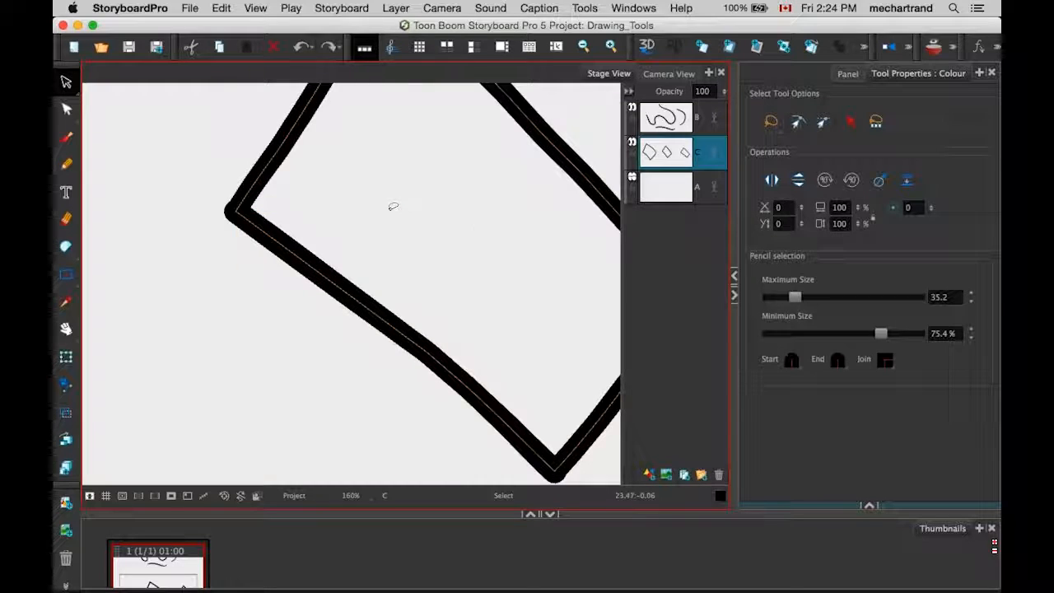
click(836, 363)
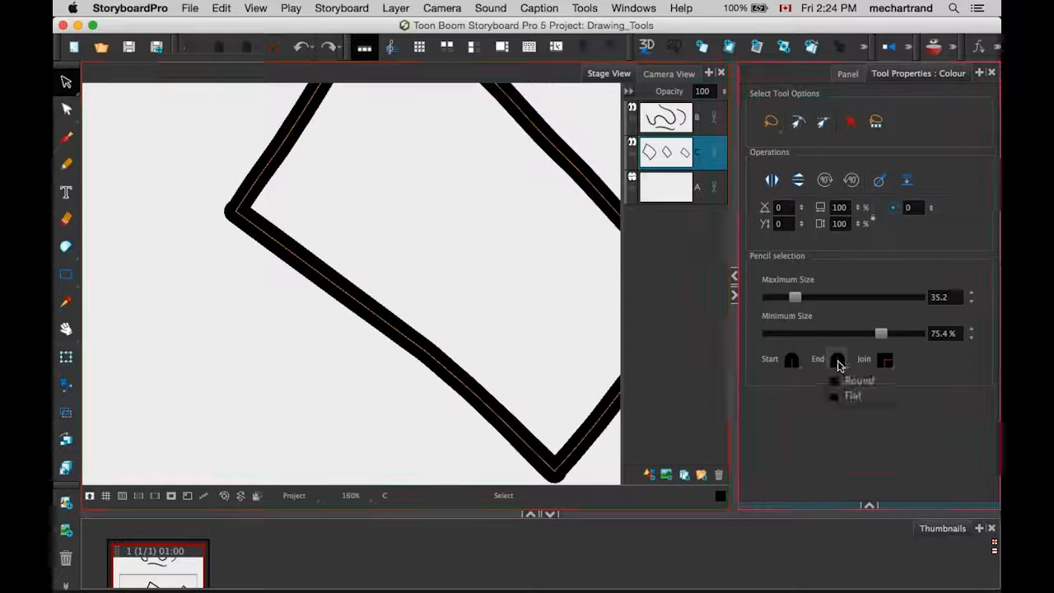
click(834, 401)
click(791, 360)
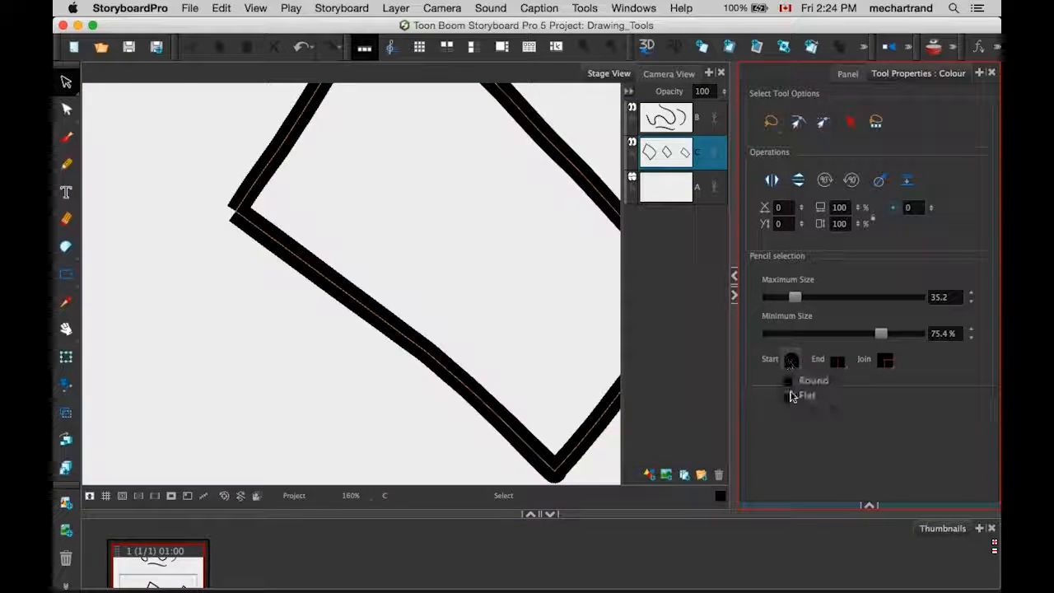
click(803, 396)
Examine how the flat line ends meet at the third outline's corners and compare them with the middle outline's corners.
scroll(464, 184, up, 3)
scroll(464, 184, right, 3)
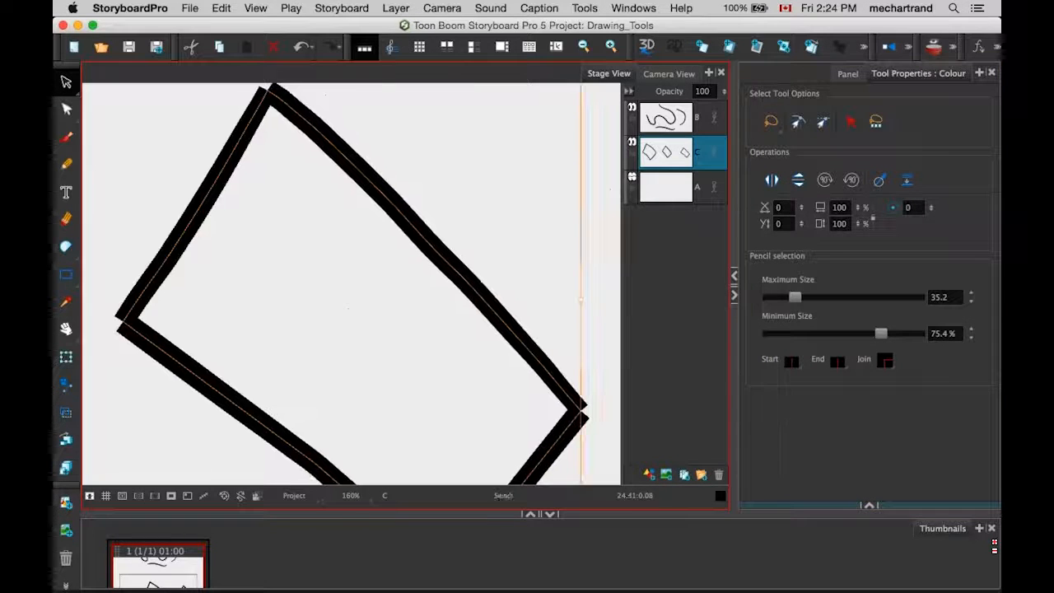
scroll(426, 427, down, 3)
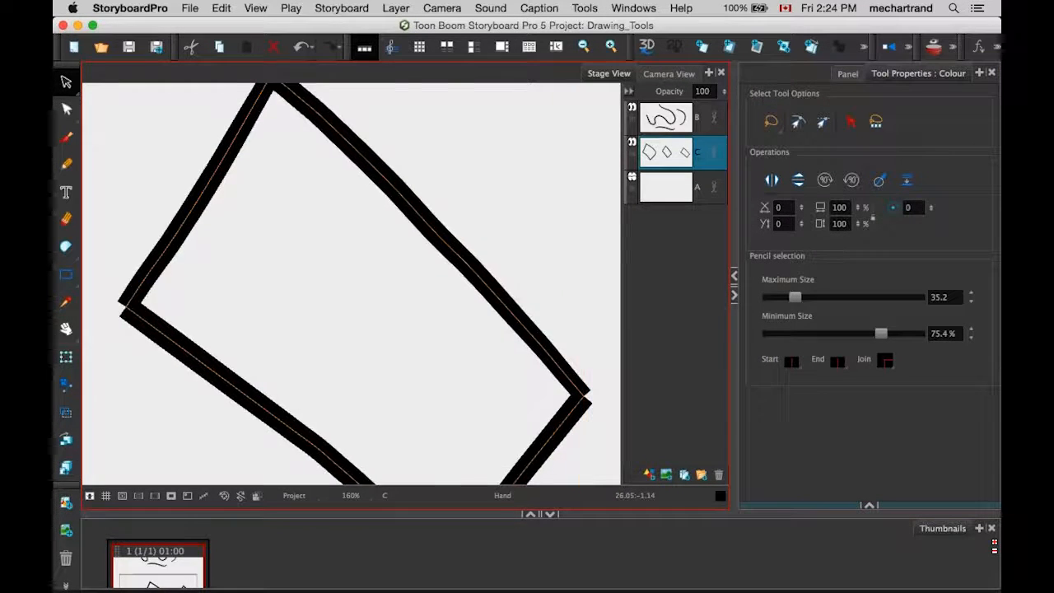
scroll(427, 427, up, 3)
scroll(426, 426, left, 1)
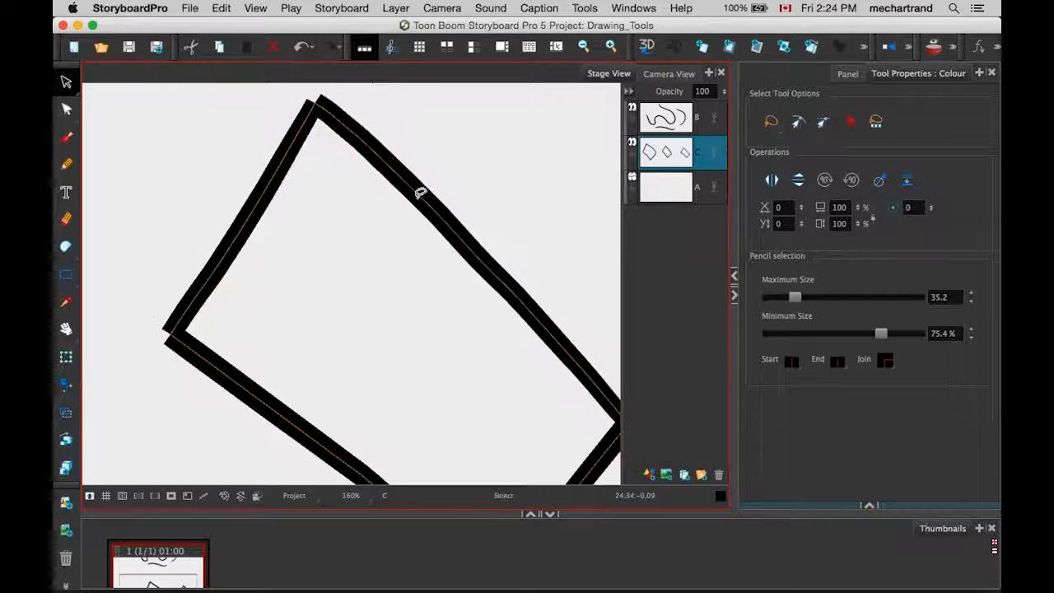
mouse_move(545, 435)
mouse_down()
mouse_move(387, 482)
mouse_move(527, 440)
mouse_up()
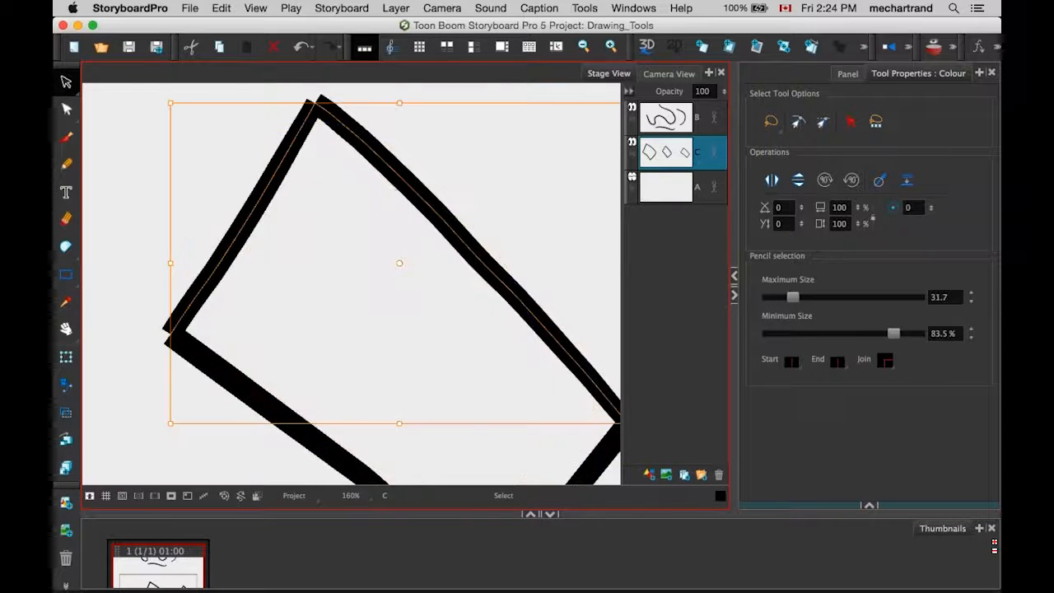
click(278, 269)
key(2)
key(2)
key(2)
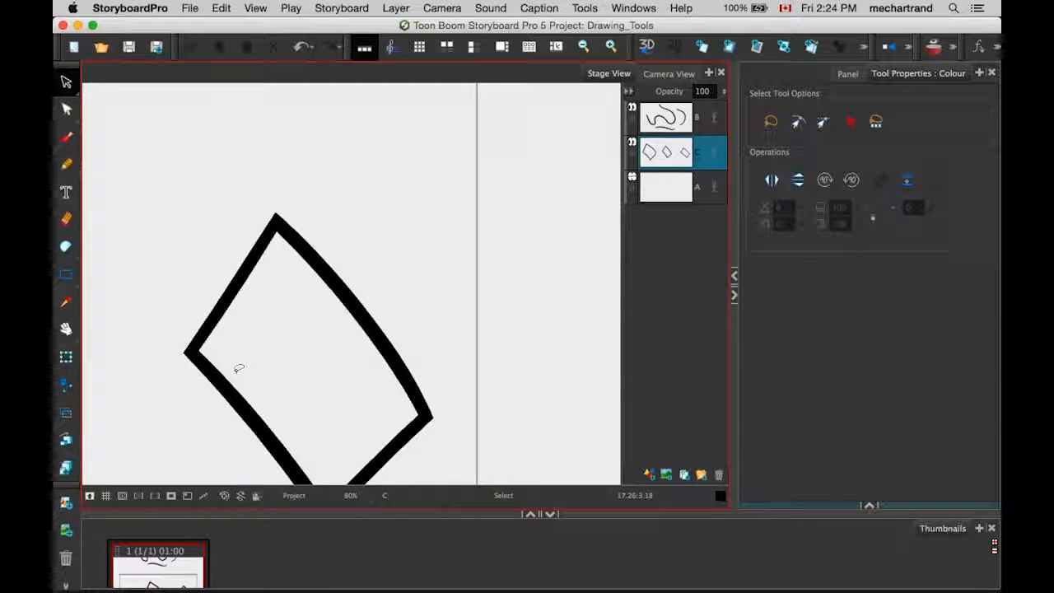
scroll(420, 330, down, 5)
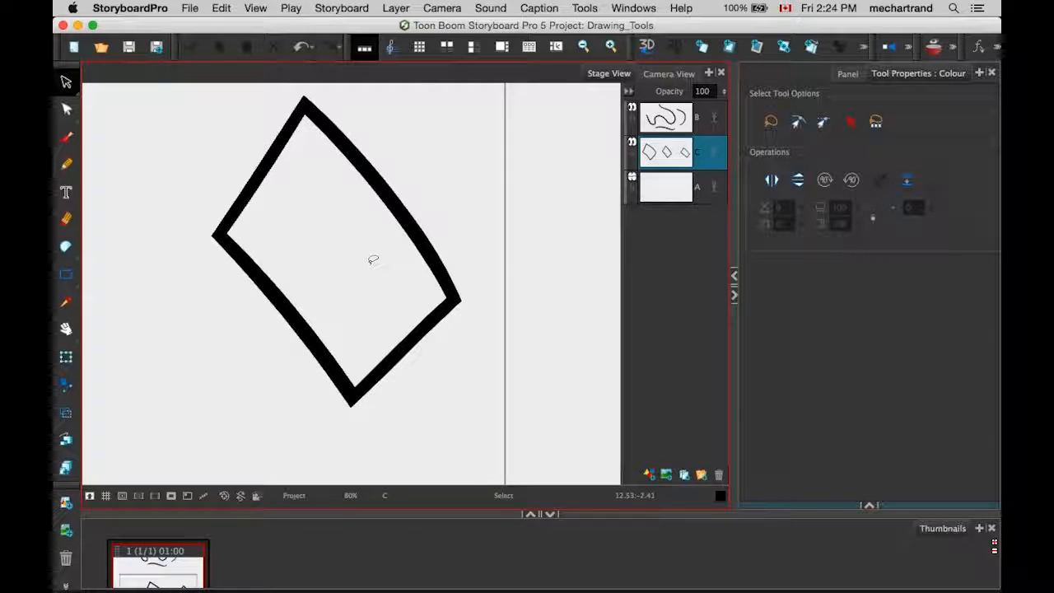
scroll(371, 259, up, 2)
key(2)
key(1)
key(1)
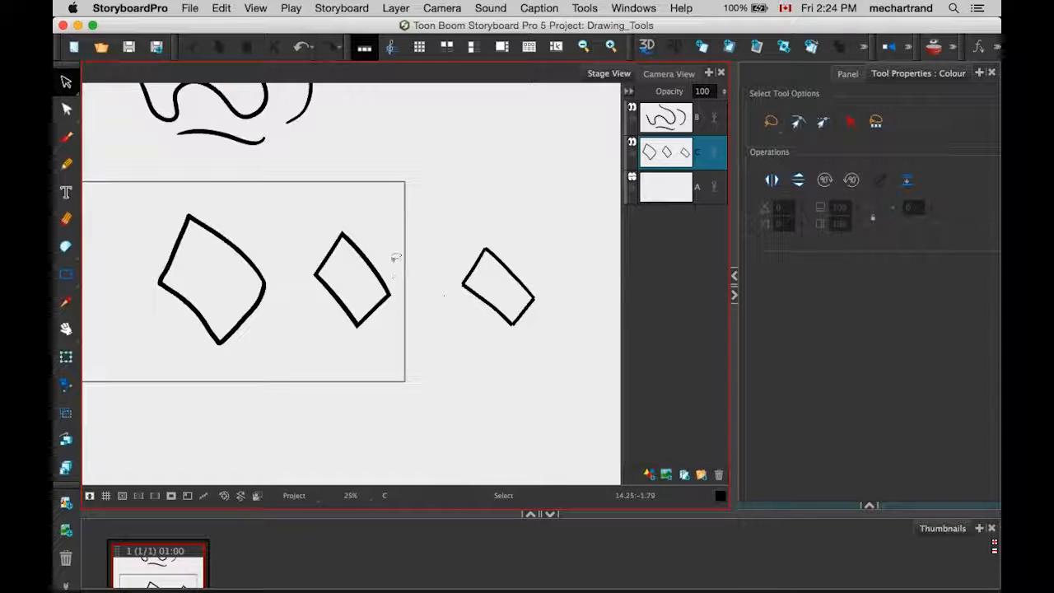
Delete the three pencil outlines on layer C and all the brush strokes on layer B.
drag(405, 275, 501, 353)
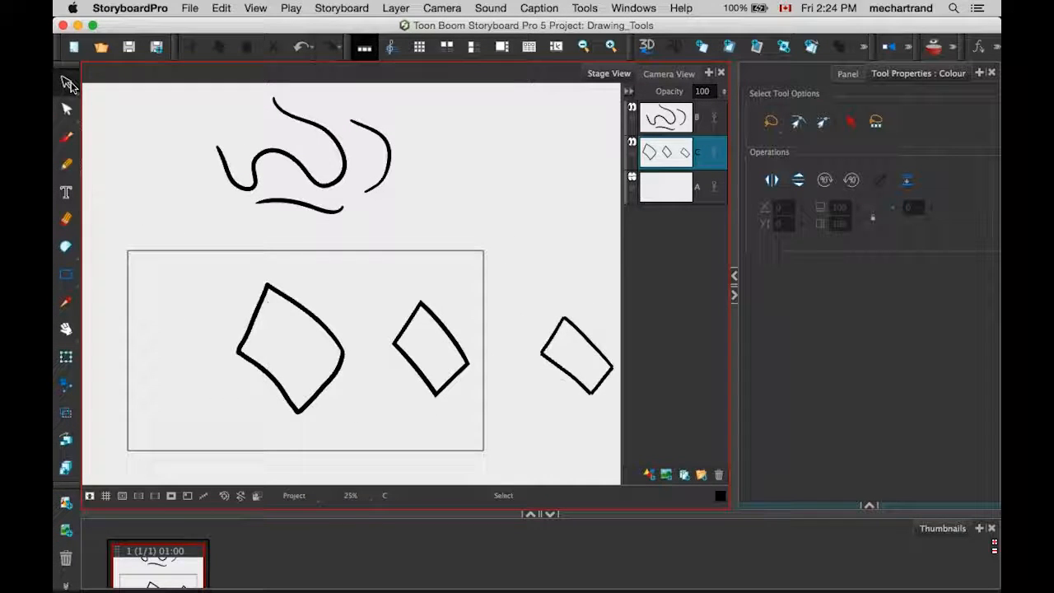
key(super+a)
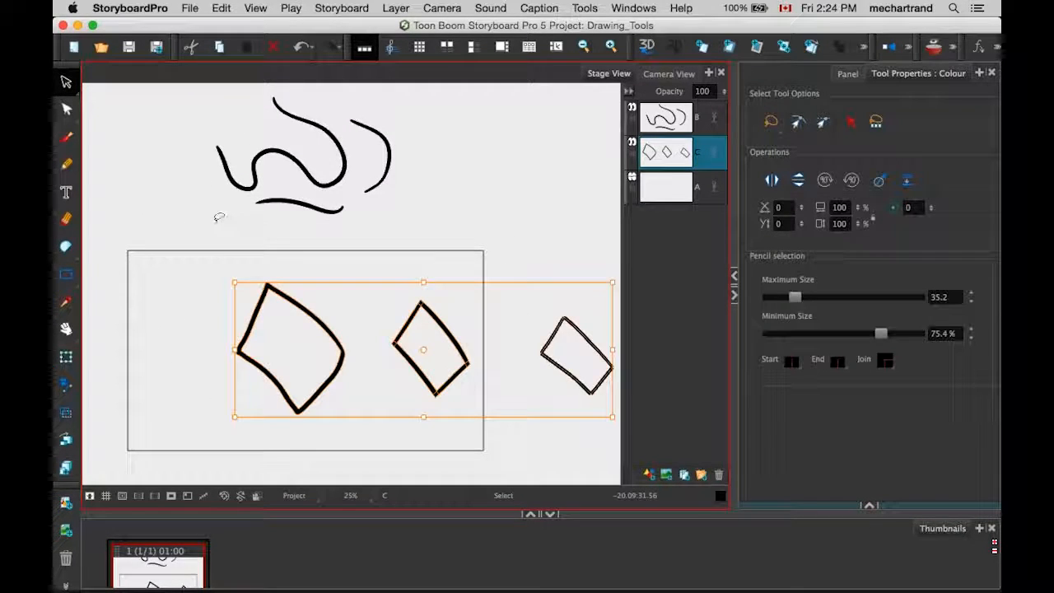
key(Delete)
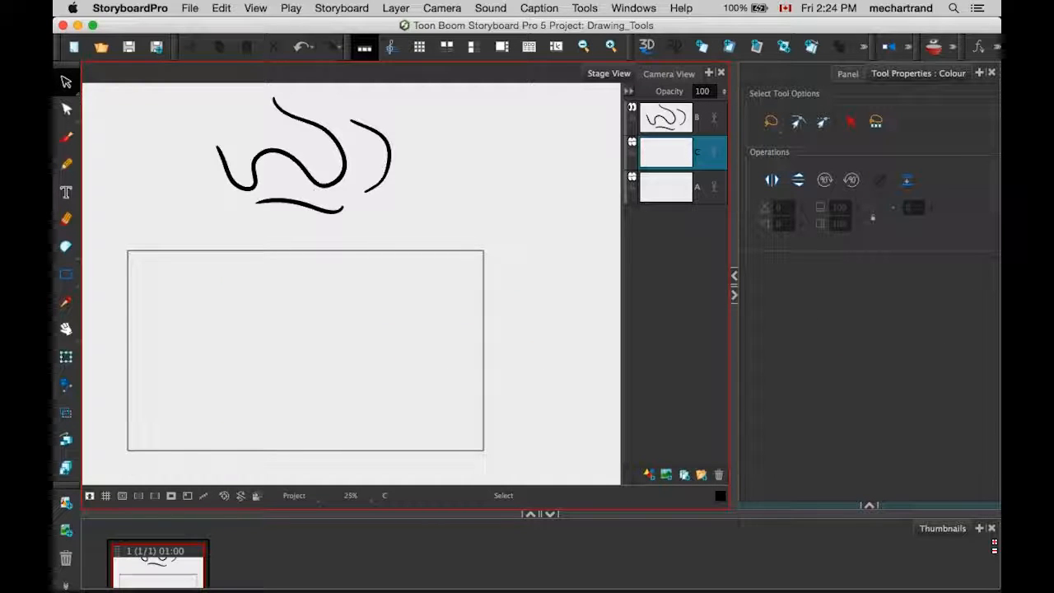
drag(66, 81, 100, 82)
mouse_move(391, 247)
mouse_down()
mouse_move(354, 169)
mouse_move(260, 234)
mouse_move(272, 243)
mouse_up()
click(669, 120)
mouse_move(206, 111)
mouse_down()
mouse_move(242, 247)
mouse_move(362, 265)
mouse_up()
key(Delete)
Set the Brush's maximum size to 25.4 and sketch a round head outline with a protruding muzzle on layer B.
scroll(317, 251, down, 3)
scroll(317, 251, left, 3)
scroll(327, 247, up, 3)
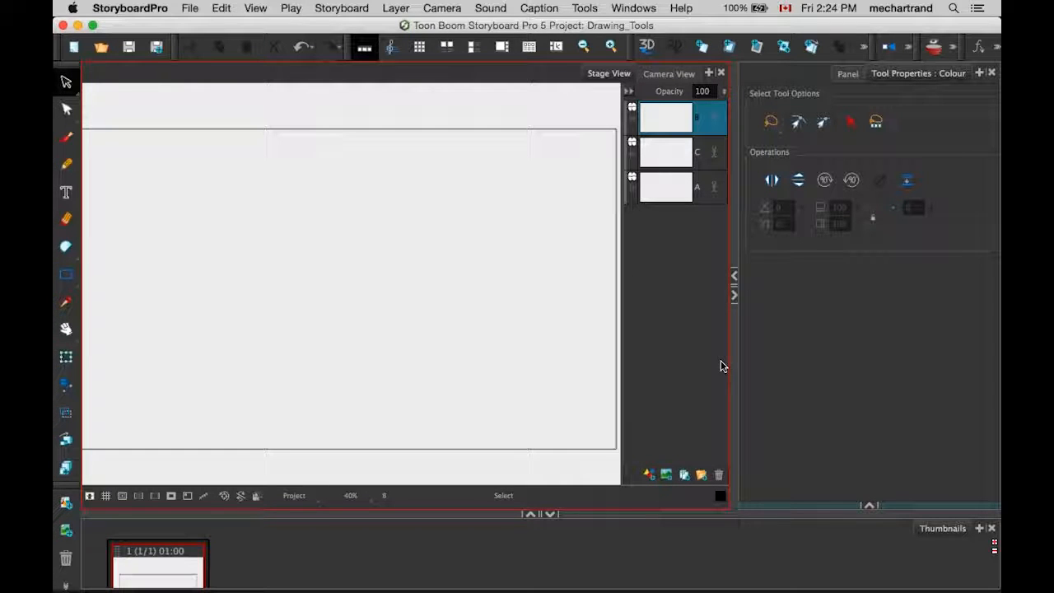
drag(733, 362, 761, 362)
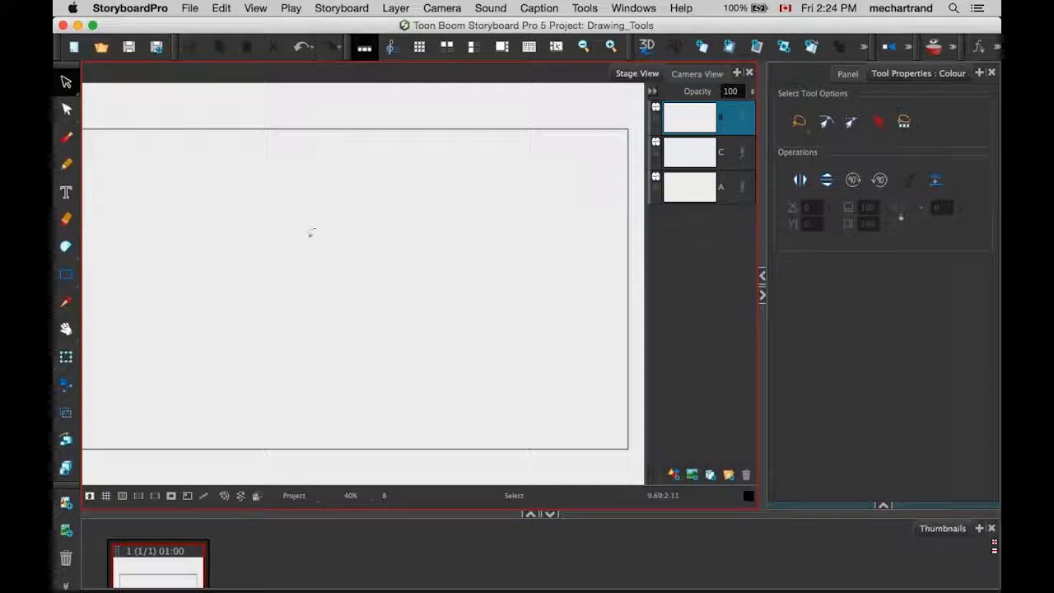
key(alt+b)
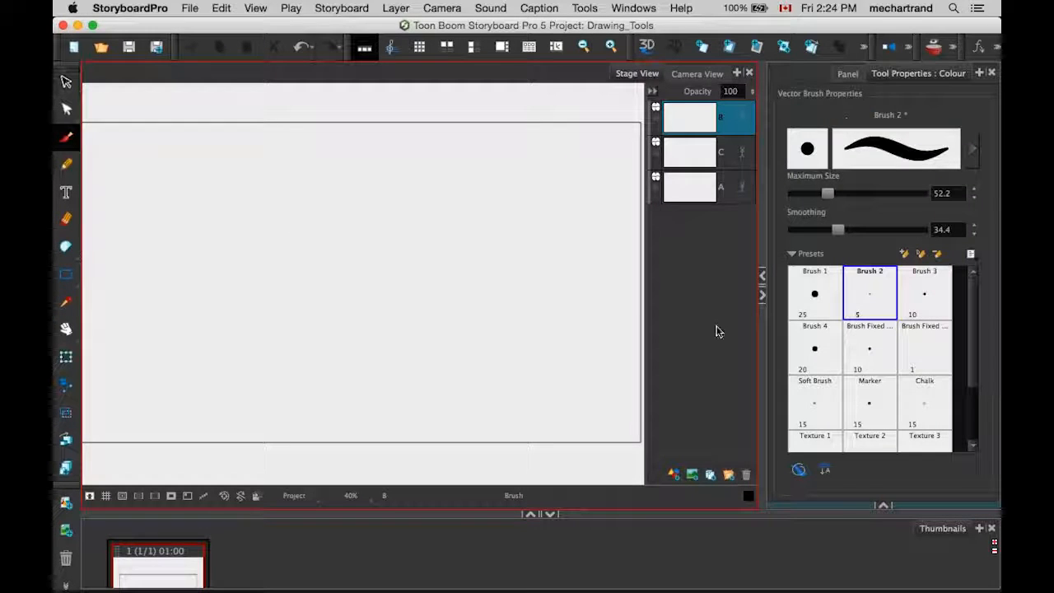
drag(828, 196, 796, 192)
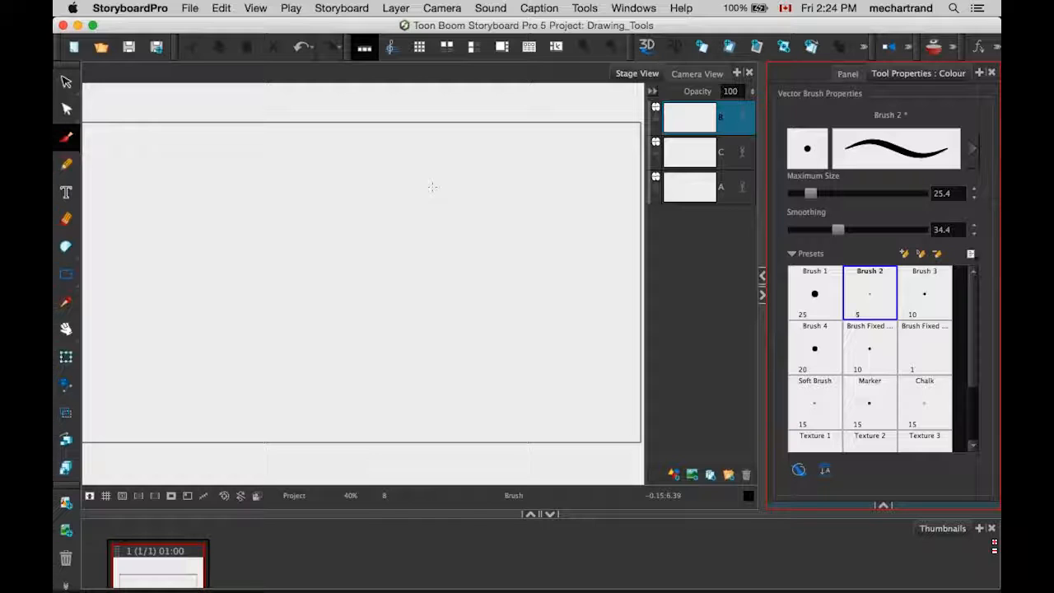
mouse_move(425, 177)
mouse_down()
mouse_move(432, 230)
mouse_move(367, 279)
mouse_up()
mouse_move(391, 160)
mouse_down()
mouse_move(434, 195)
mouse_move(329, 145)
mouse_move(298, 165)
mouse_move(292, 212)
mouse_up()
mouse_move(278, 253)
mouse_down()
mouse_move(318, 282)
mouse_move(361, 288)
mouse_up()
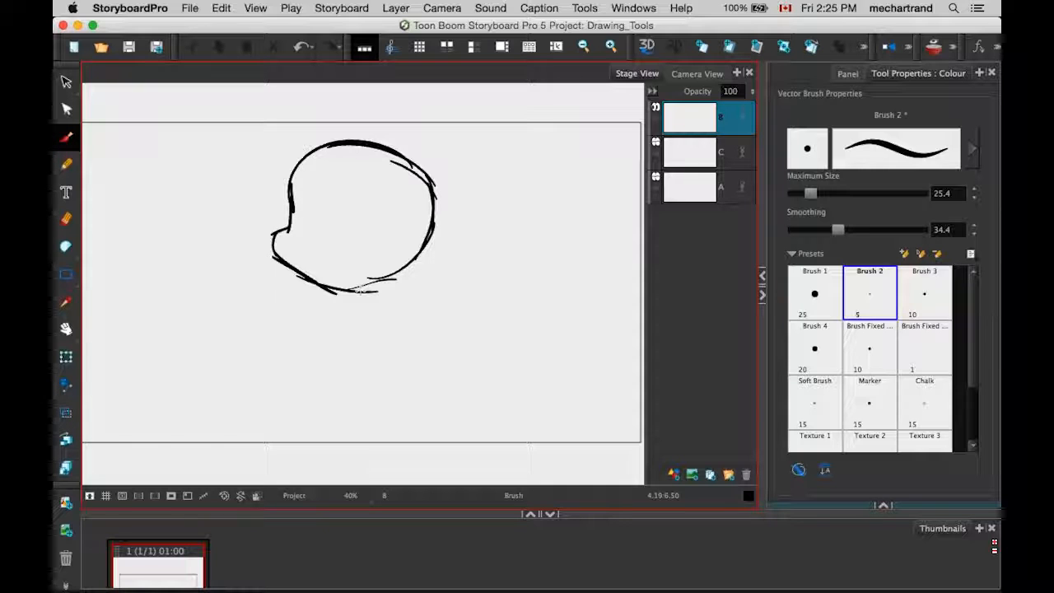
Sketch the character's face inside the head: vertical guide line, upper muzzle line, two eyes with lashes, eyebrows and a mouth.
drag(322, 164, 321, 233)
drag(292, 235, 376, 246)
mouse_move(380, 207)
mouse_down()
mouse_move(381, 237)
mouse_move(397, 184)
mouse_up()
mouse_move(300, 183)
mouse_down()
mouse_move(290, 220)
mouse_move(277, 198)
mouse_up()
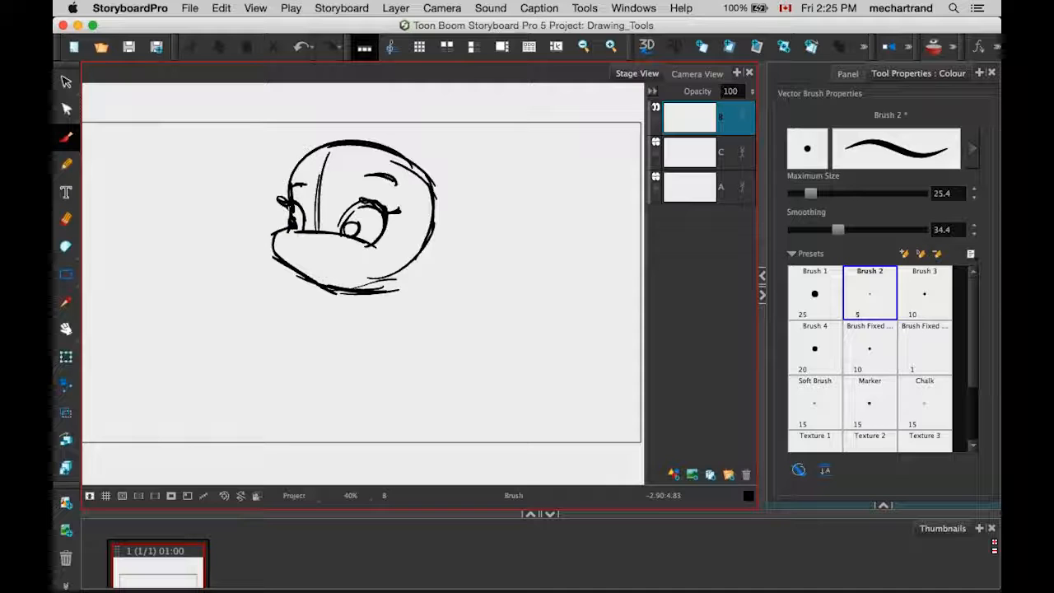
drag(298, 249, 380, 254)
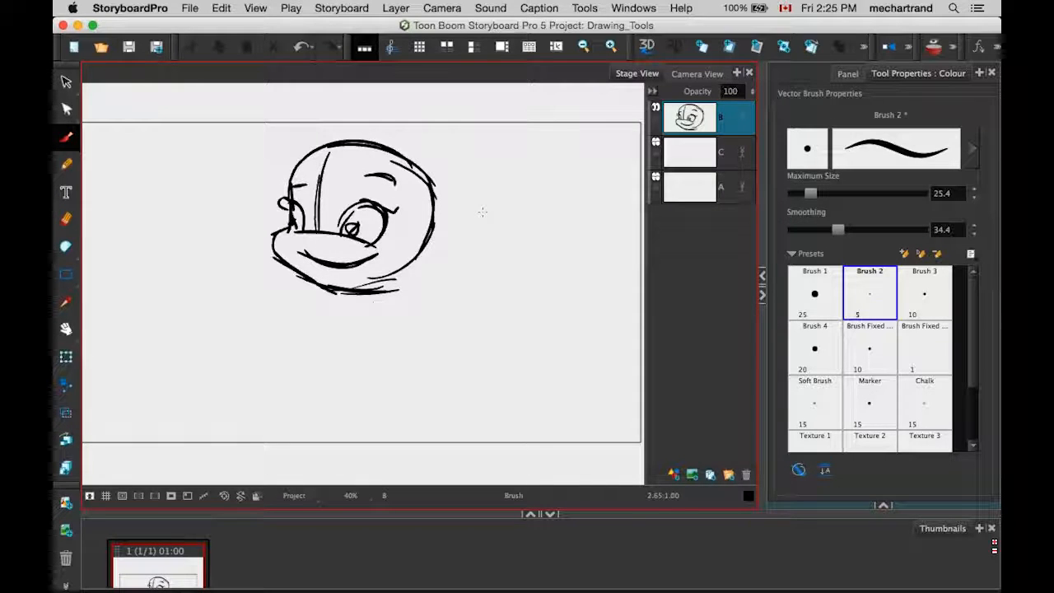
Set the brush smoothing to 16.8 and sketch the character's shoulders, bent arm and two round ears.
drag(838, 230, 815, 230)
mouse_move(334, 307)
mouse_down()
mouse_move(312, 409)
mouse_move(318, 367)
mouse_up()
drag(386, 320, 397, 418)
mouse_move(382, 308)
mouse_down()
mouse_move(394, 416)
mouse_move(445, 386)
mouse_up()
drag(410, 315, 447, 393)
drag(404, 358, 398, 330)
mouse_move(387, 321)
mouse_down()
mouse_move(398, 401)
mouse_move(396, 390)
mouse_up()
drag(431, 143, 412, 155)
mouse_move(327, 157)
mouse_down()
mouse_move(298, 128)
mouse_move(293, 165)
mouse_up()
Sketch the long front edge of the character's body and close the figure with a curved hem.
drag(351, 299, 332, 421)
drag(321, 367, 286, 446)
drag(311, 400, 274, 453)
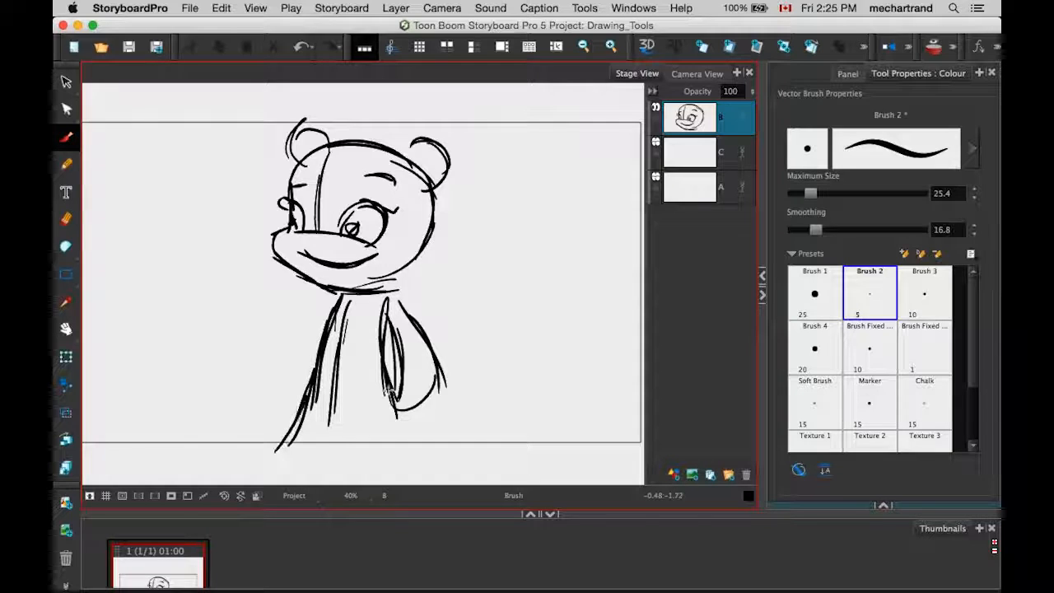
mouse_move(401, 435)
mouse_down()
mouse_move(311, 454)
mouse_move(415, 445)
mouse_up()
drag(289, 451, 416, 449)
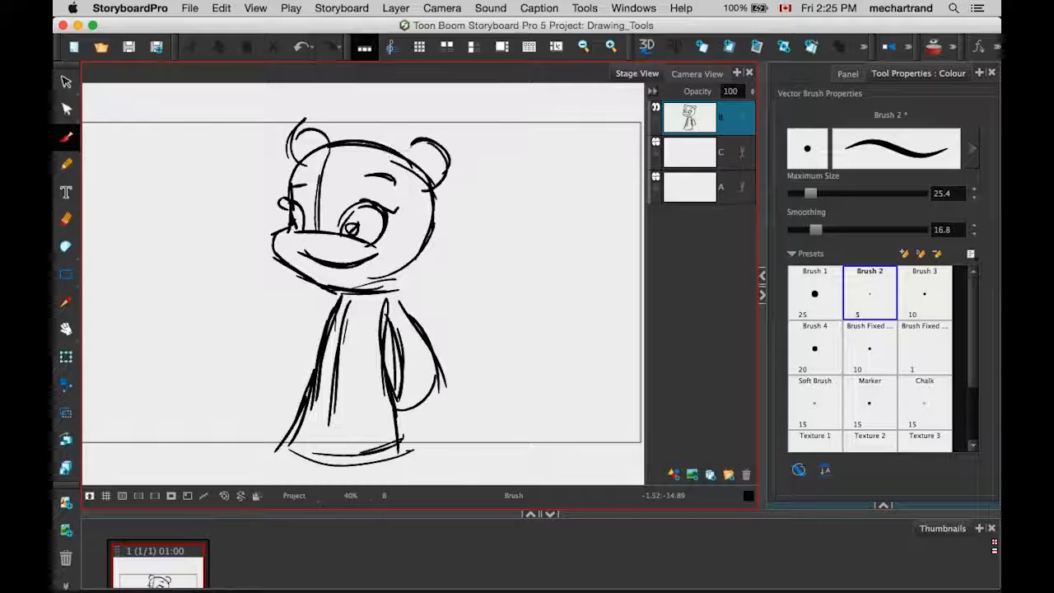
Sketch a background on layer A with a curved ground line, a large bushy tree and rolling hills behind the character.
click(690, 188)
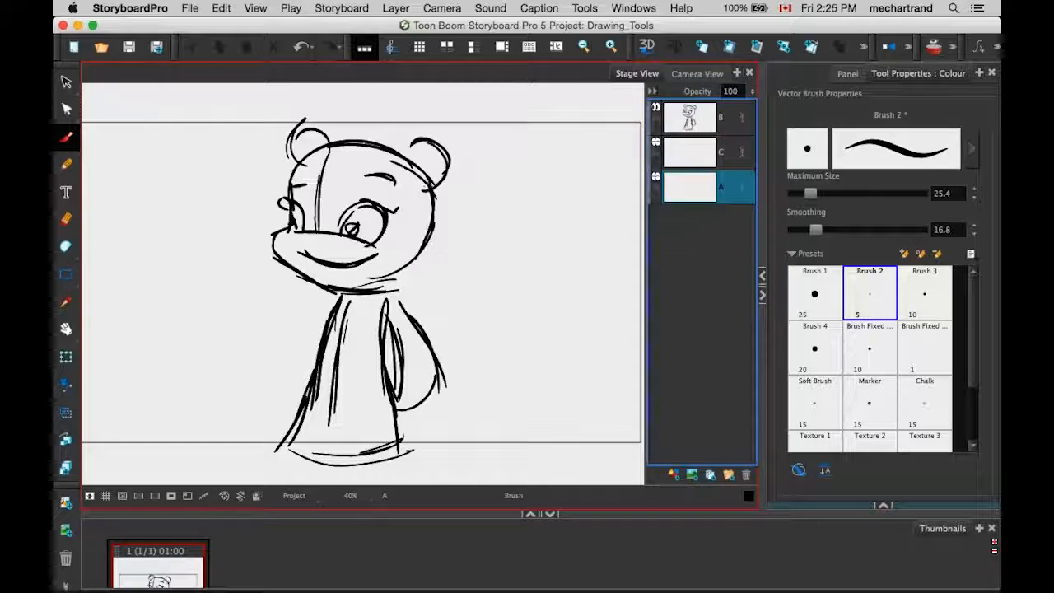
key(1)
key(1)
mouse_move(432, 320)
mouse_down()
mouse_move(572, 348)
mouse_move(294, 319)
mouse_move(141, 331)
mouse_up()
drag(486, 262, 480, 317)
drag(488, 240, 484, 339)
drag(450, 321, 468, 263)
mouse_move(475, 242)
mouse_down()
mouse_move(450, 278)
mouse_move(448, 226)
mouse_up()
mouse_move(435, 235)
mouse_down()
mouse_move(449, 161)
mouse_move(480, 105)
mouse_move(548, 144)
mouse_move(504, 268)
mouse_up()
mouse_move(477, 313)
mouse_down()
mouse_move(336, 270)
mouse_move(137, 303)
mouse_up()
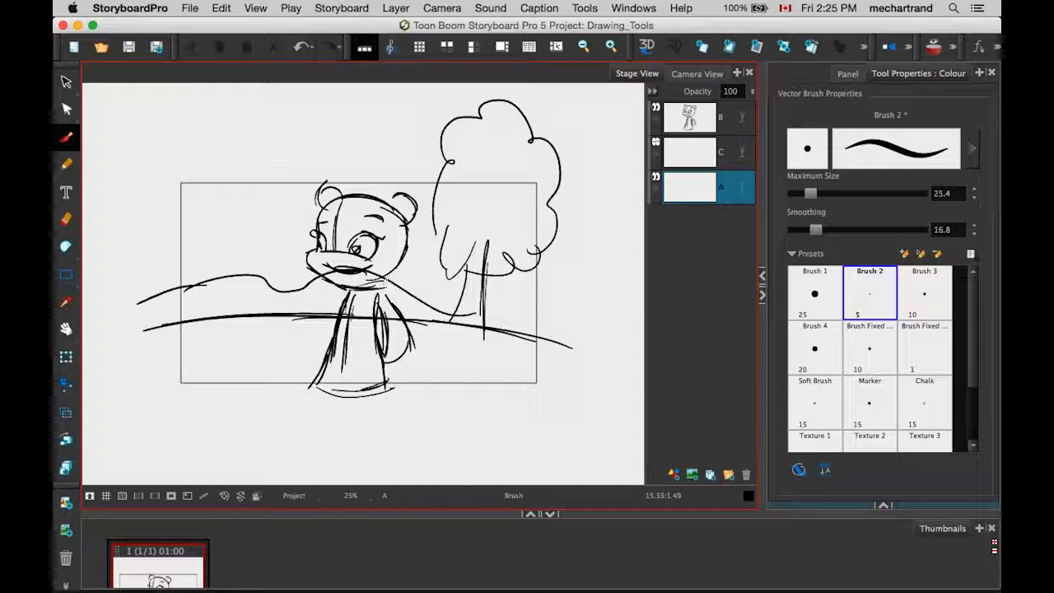
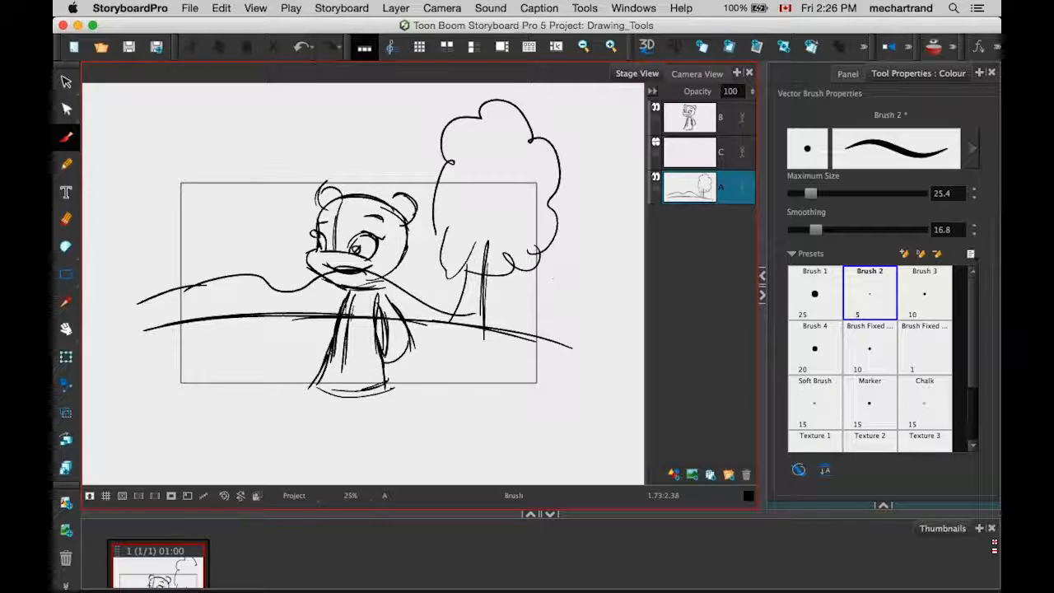
Make layer B active and mix a pink colour with hue 321, saturation 85 and value 86 for painting the character.
click(692, 125)
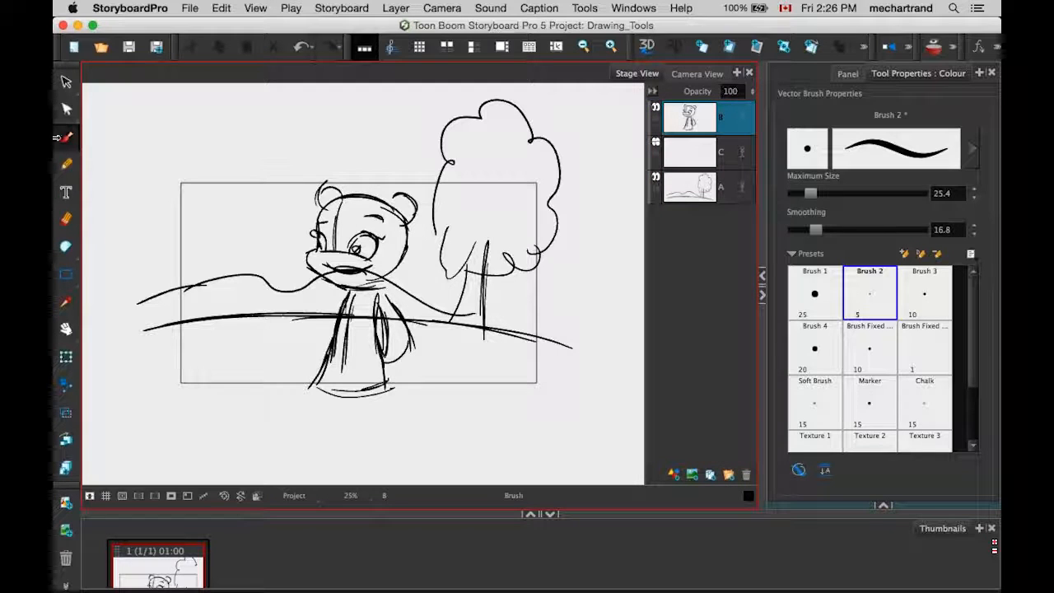
key(2)
key(2)
key(2)
key(2)
key(space)
drag(314, 143, 306, 182)
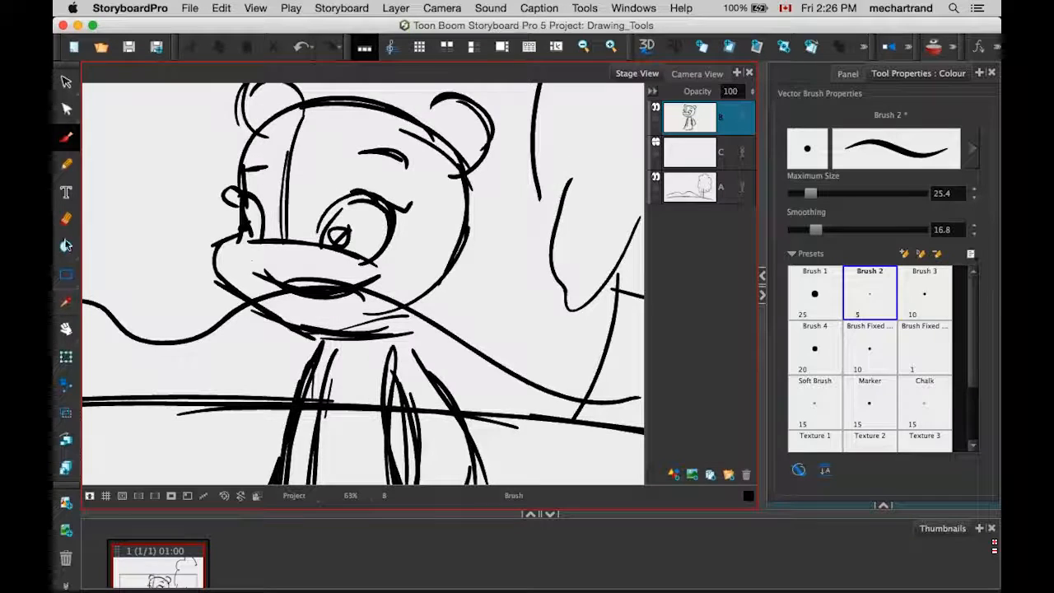
drag(69, 253, 99, 244)
click(837, 377)
click(884, 504)
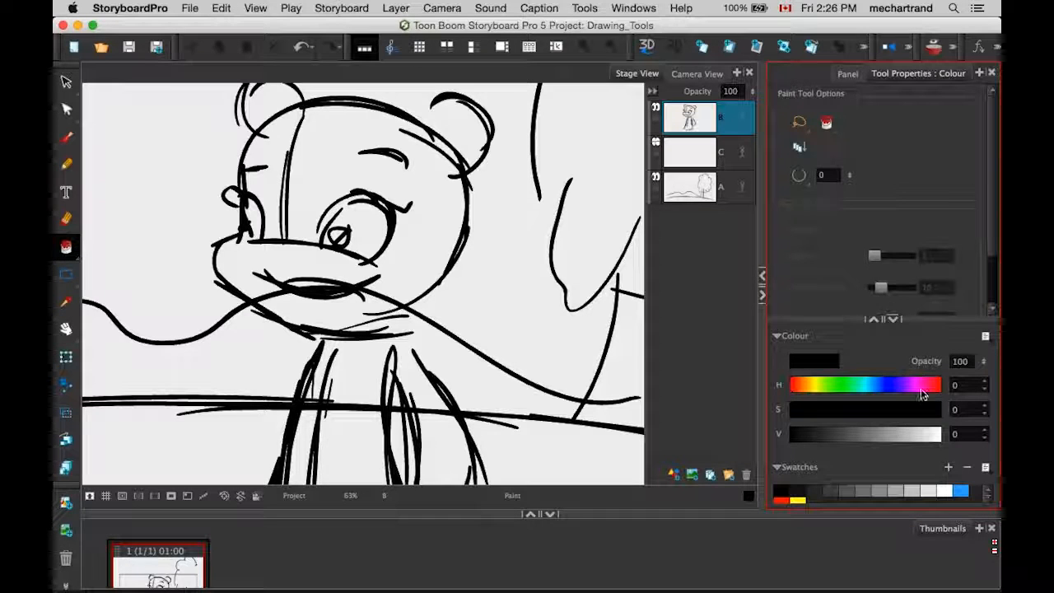
click(919, 435)
click(918, 410)
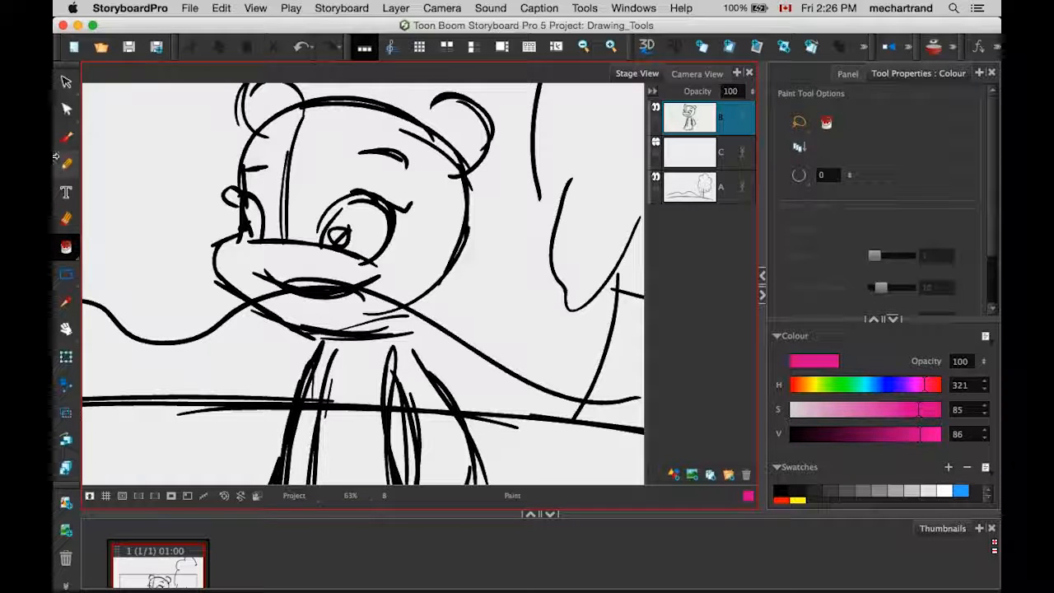
Set the Brush's maximum size to 175.2 and pick the light grey swatch with value 90 as its colour.
click(67, 136)
click(833, 202)
drag(833, 202, 877, 207)
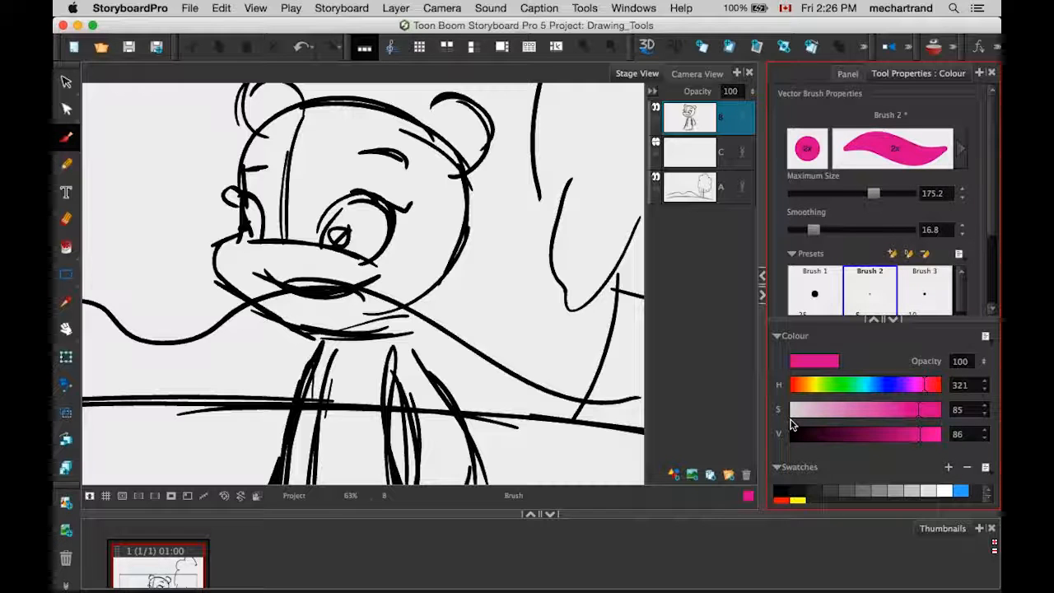
click(930, 489)
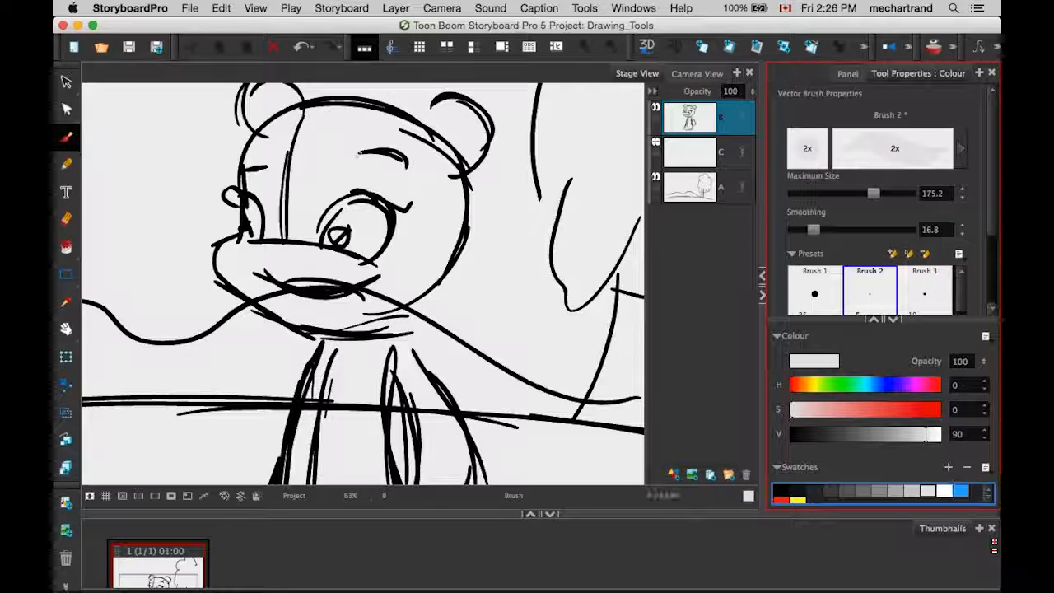
Paint a broad light grey stroke over the character's face and undo it.
mouse_move(317, 118)
mouse_down()
mouse_move(310, 130)
mouse_move(373, 129)
mouse_move(348, 189)
mouse_move(258, 189)
mouse_move(368, 344)
mouse_up()
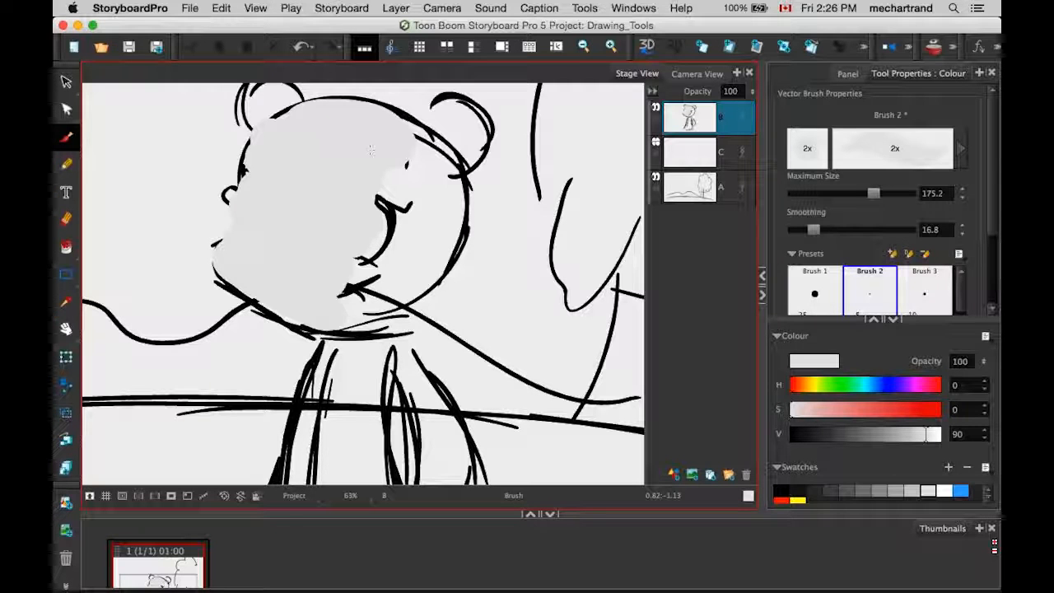
key(super+z)
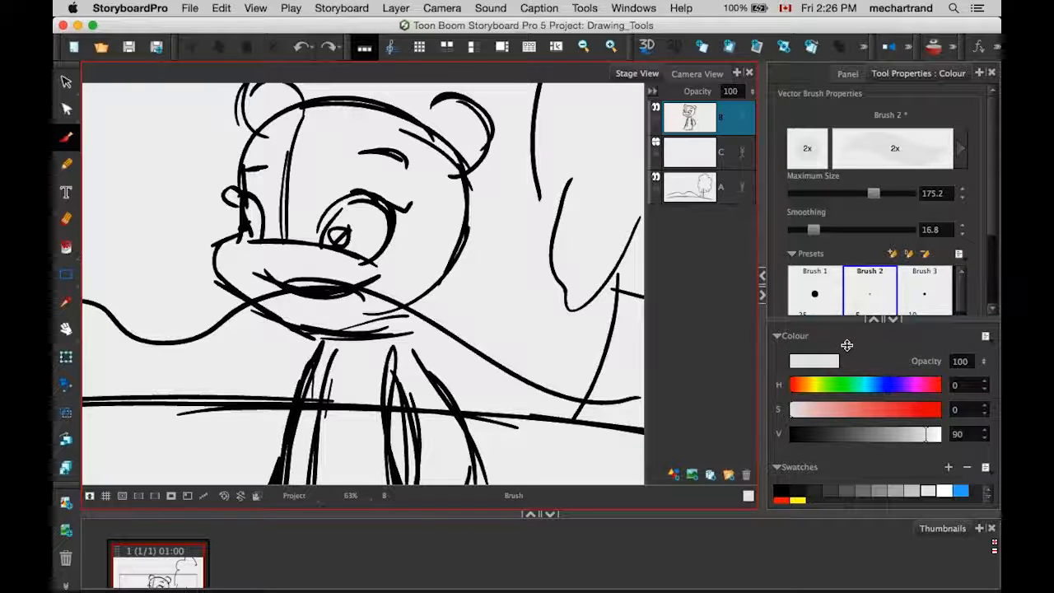
Turn on the Brush's Draw Behind option and paint light grey behind the lines of the character's face and body.
scroll(992, 309, down, 5)
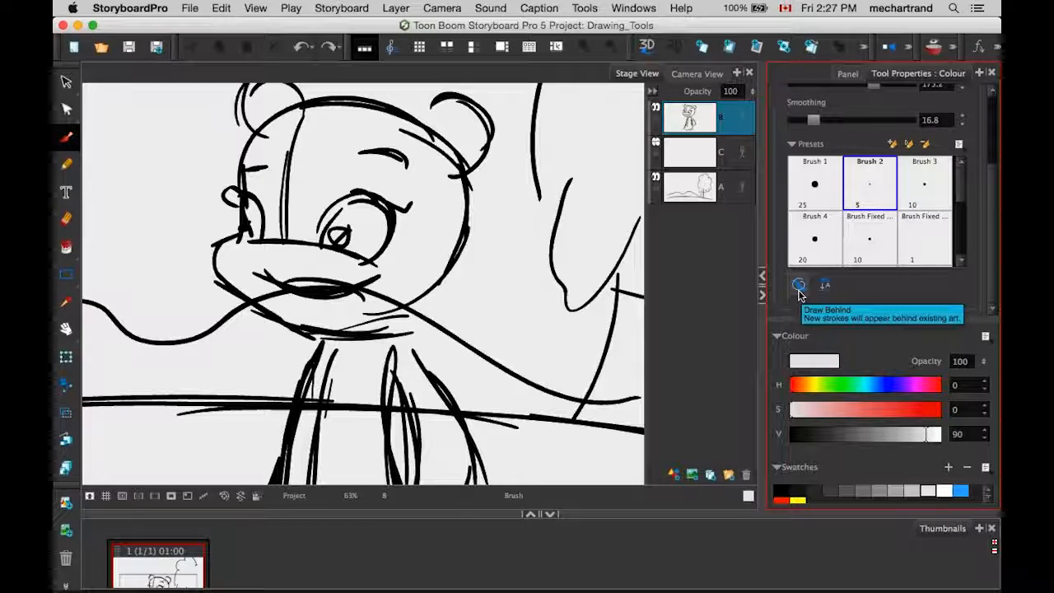
click(799, 288)
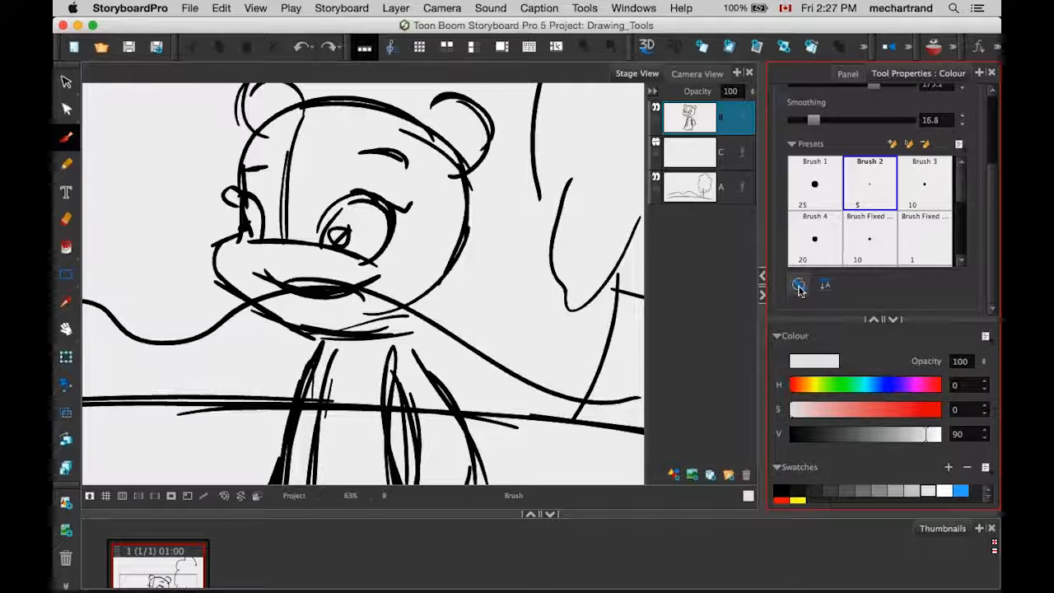
click(797, 285)
mouse_move(387, 206)
mouse_down()
mouse_move(372, 115)
mouse_move(387, 194)
mouse_move(403, 134)
mouse_move(441, 191)
mouse_move(374, 276)
mouse_move(419, 173)
mouse_move(384, 227)
mouse_move(367, 224)
mouse_move(331, 290)
mouse_move(307, 302)
mouse_move(273, 292)
mouse_up()
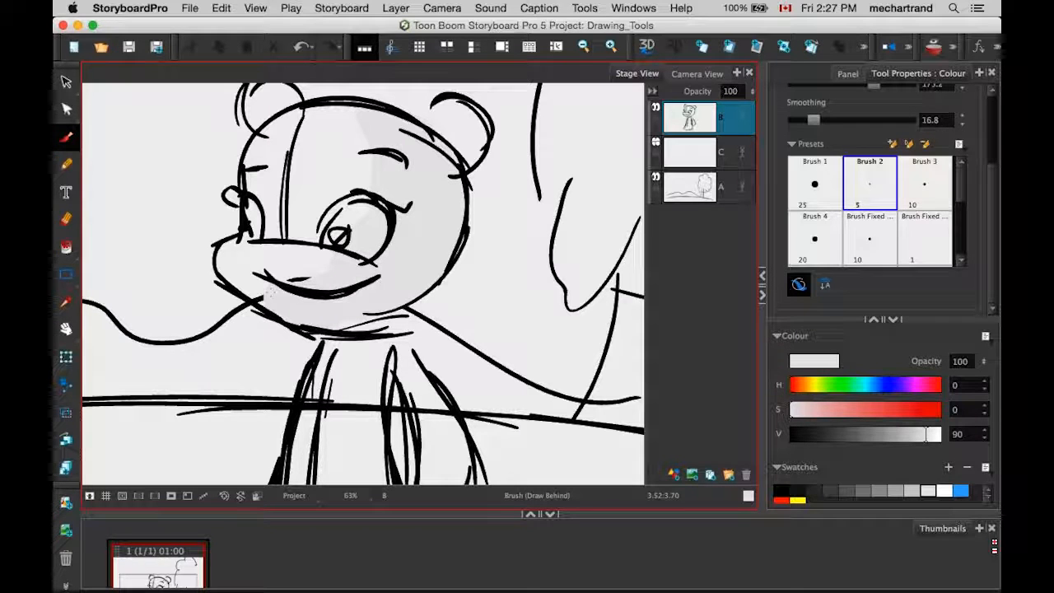
mouse_move(472, 132)
mouse_down()
mouse_move(474, 146)
mouse_move(440, 109)
mouse_move(447, 100)
mouse_up()
scroll(346, 282, down, 5)
mouse_move(404, 216)
mouse_down()
mouse_move(440, 299)
mouse_move(453, 304)
mouse_move(391, 387)
mouse_move(404, 437)
mouse_move(346, 456)
mouse_move(370, 237)
mouse_move(387, 214)
mouse_up()
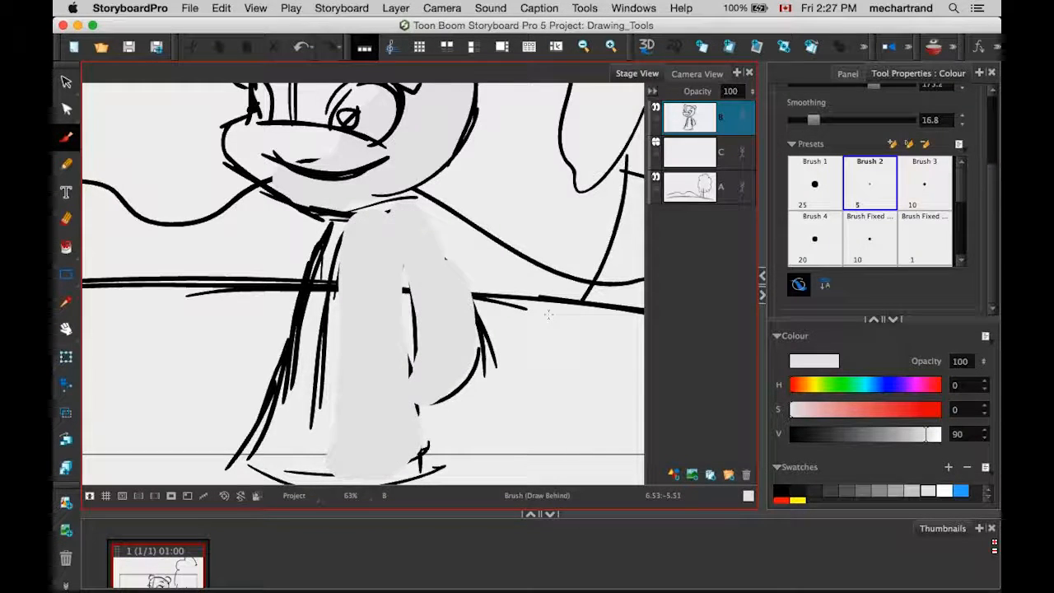
Pick the mid grey swatch with value 60 and paint shading behind the lines along one side of the face, ear and body.
click(896, 490)
click(879, 491)
drag(362, 189, 388, 357)
mouse_move(385, 175)
mouse_down()
mouse_move(392, 233)
mouse_move(374, 247)
mouse_move(337, 237)
mouse_move(297, 202)
mouse_move(333, 313)
mouse_move(288, 307)
mouse_move(279, 323)
mouse_move(342, 382)
mouse_up()
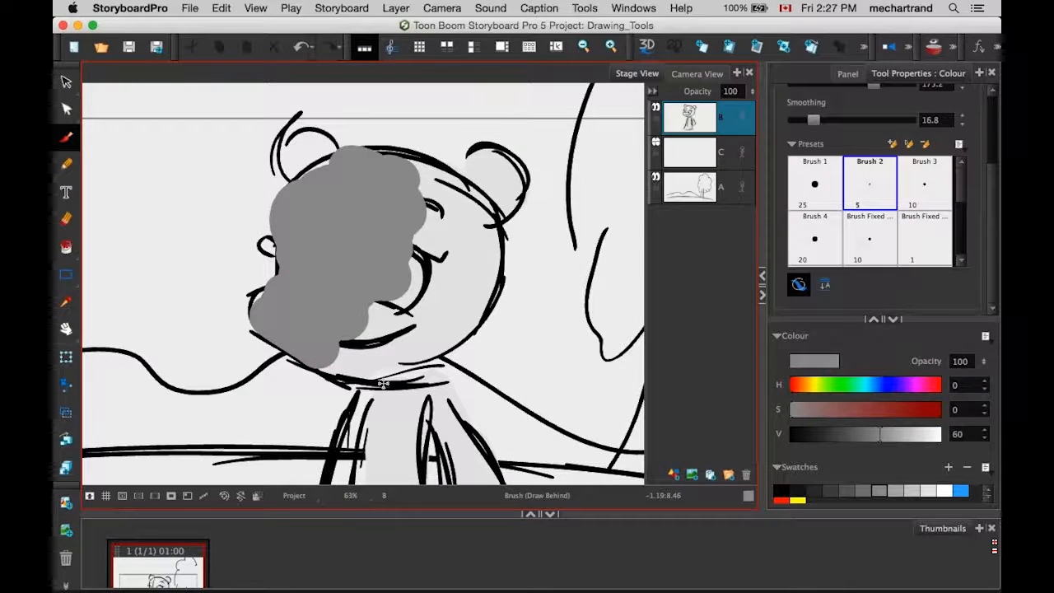
key(space)
mouse_move(384, 384)
mouse_down()
mouse_move(450, 214)
mouse_move(387, 432)
mouse_move(428, 461)
mouse_move(424, 444)
mouse_up()
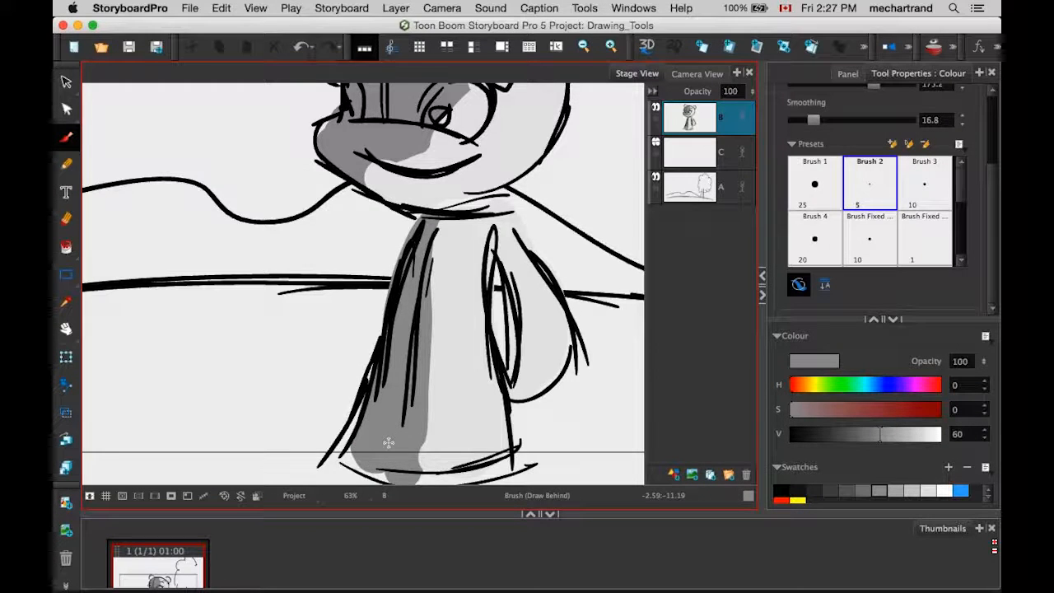
key(2)
key(2)
drag(362, 130, 372, 136)
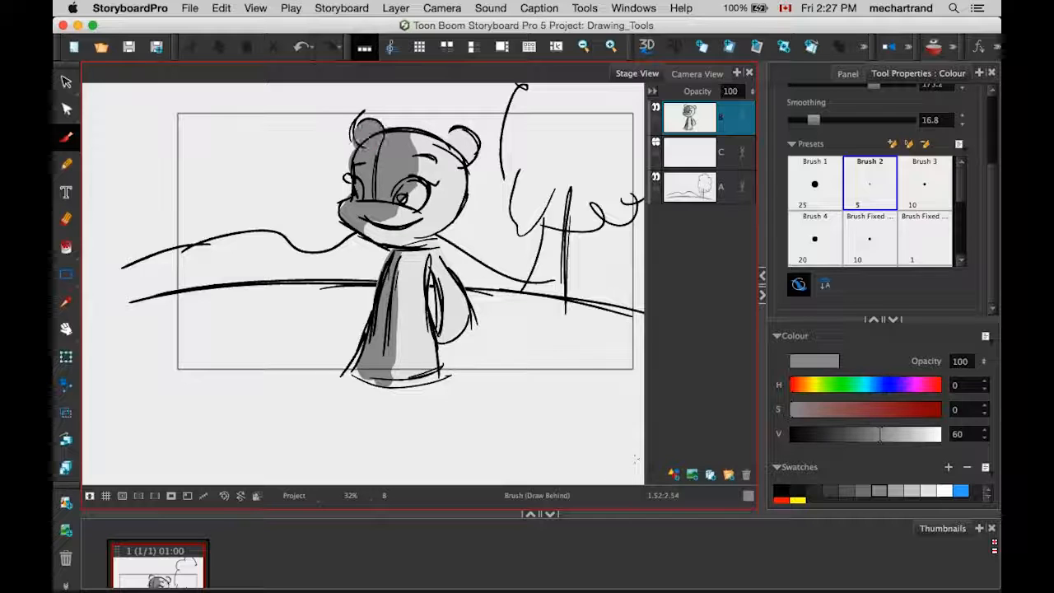
Mix a yellow with hue 62, saturation 85 and value 85, paint it broadly behind the character, and undo it.
click(797, 285)
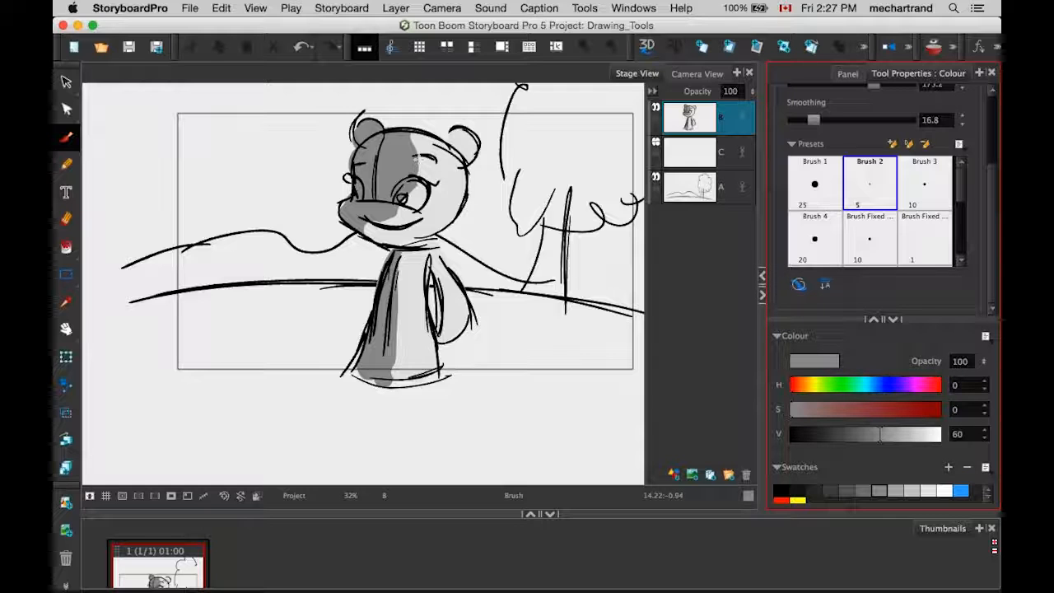
key(x)
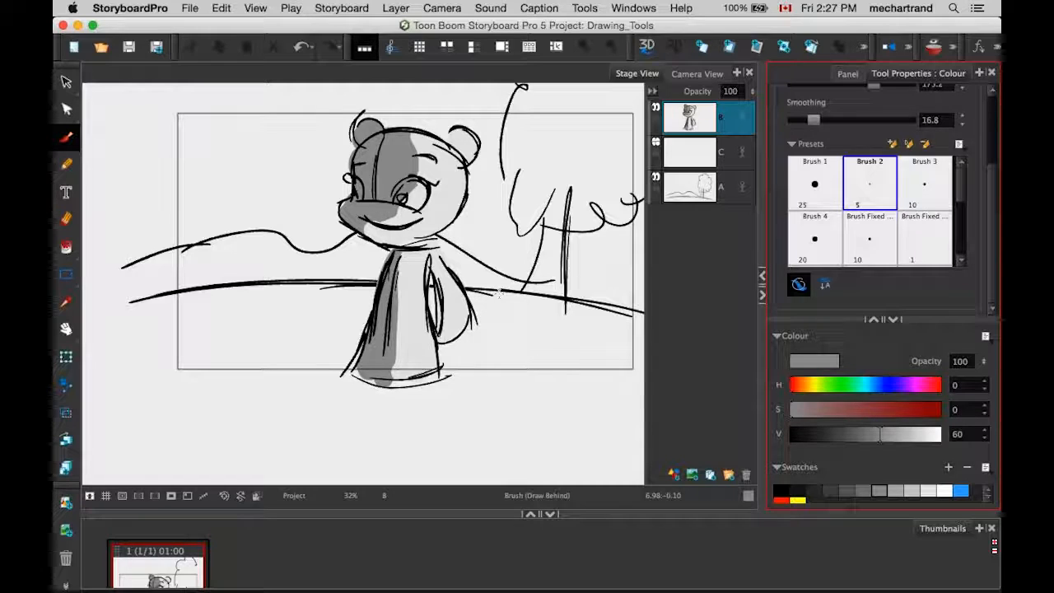
click(816, 385)
drag(830, 430, 917, 434)
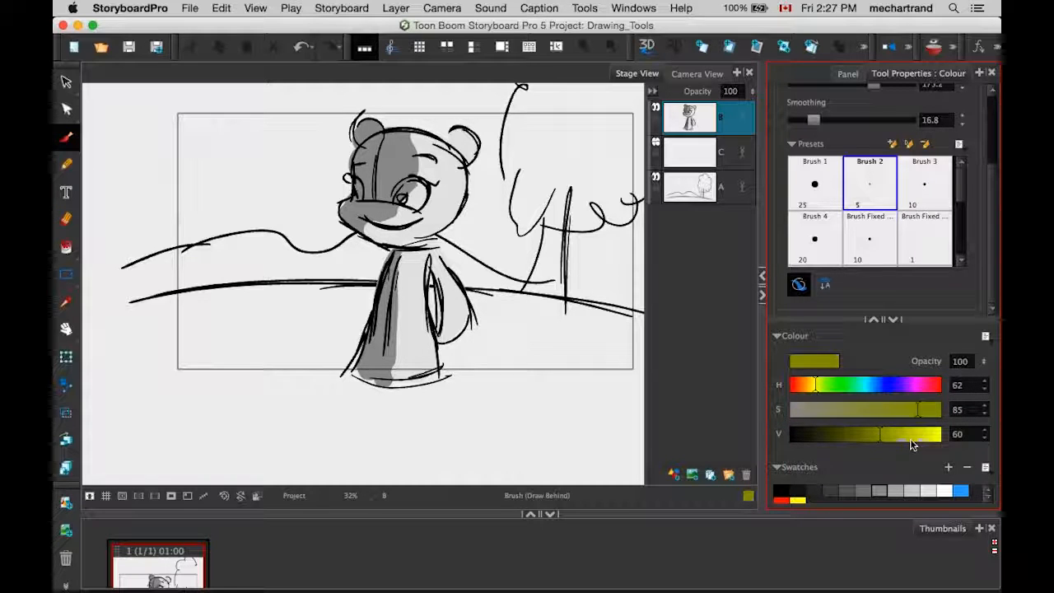
click(917, 409)
mouse_move(464, 134)
mouse_down()
mouse_move(478, 161)
mouse_move(349, 125)
mouse_move(466, 220)
mouse_move(438, 289)
mouse_move(443, 332)
mouse_move(385, 381)
mouse_move(349, 350)
mouse_move(357, 362)
mouse_up()
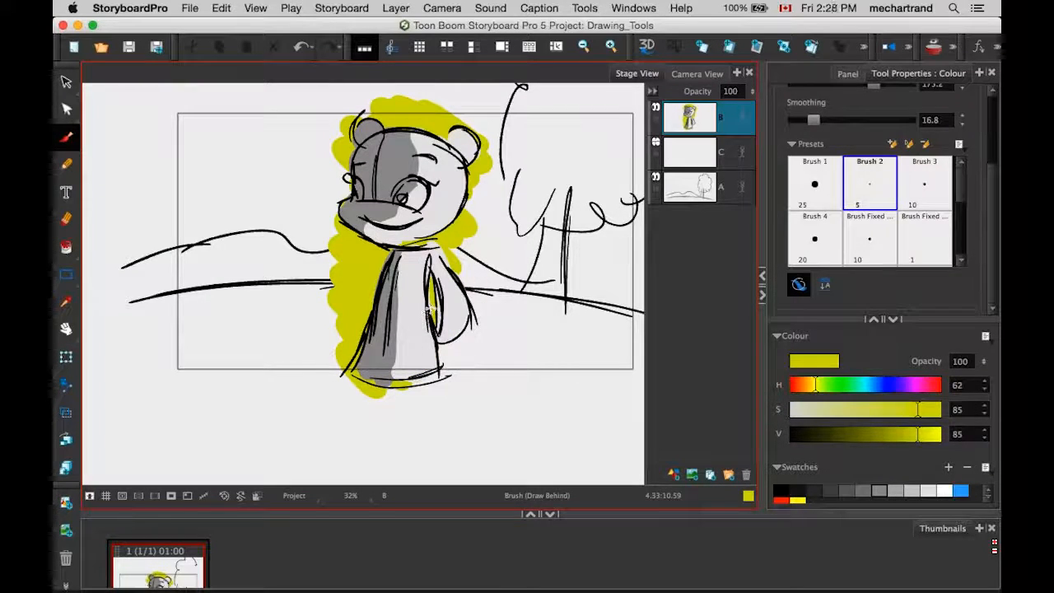
key(super+z)
Turn off Draw Behind and enlarge the brush properties area to show the full range of presets.
click(798, 284)
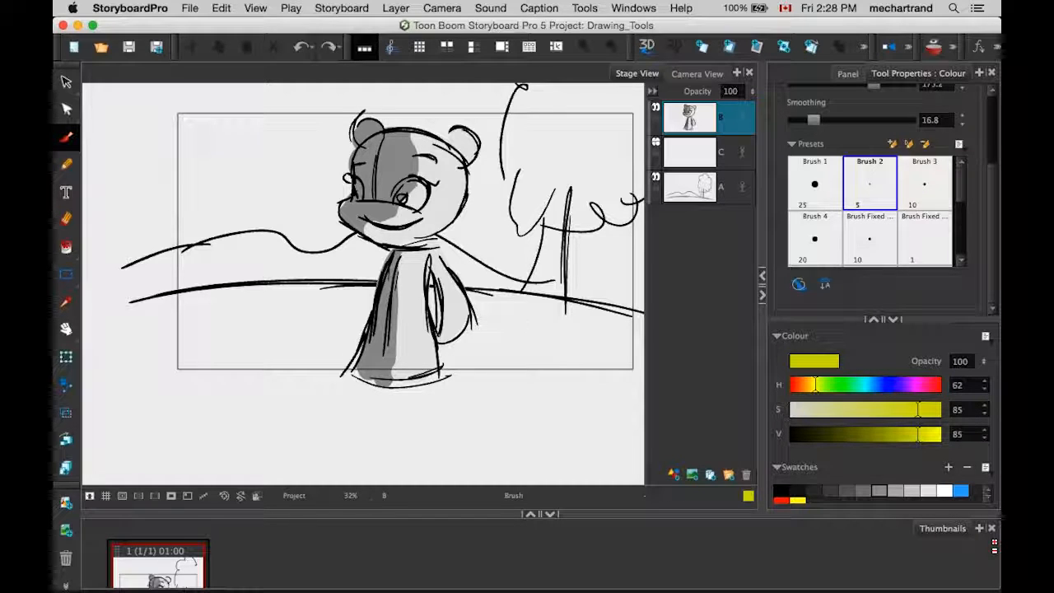
drag(197, 512, 198, 449)
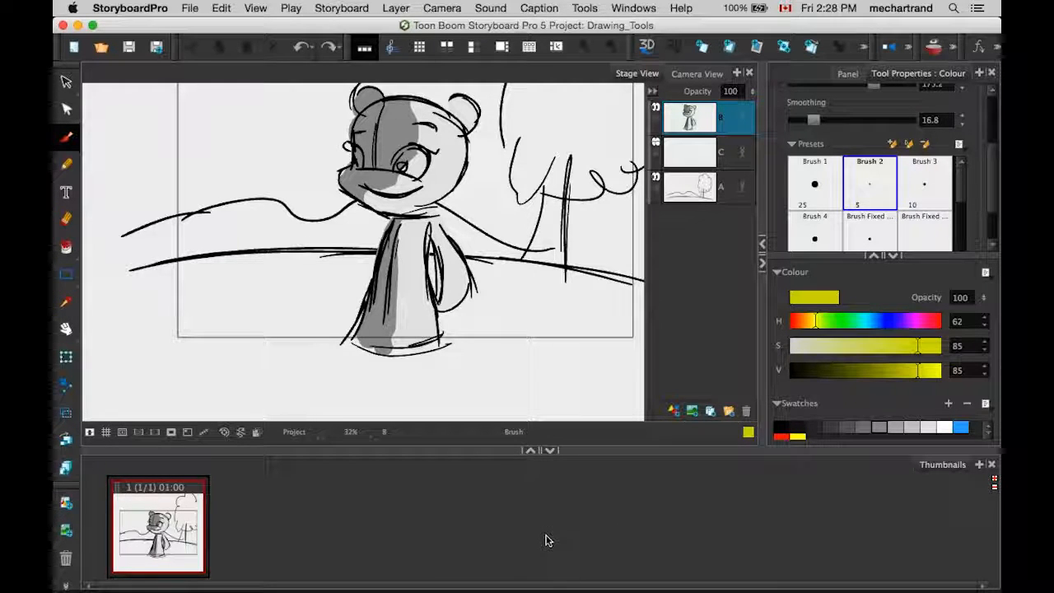
drag(743, 447, 741, 475)
drag(761, 265, 643, 265)
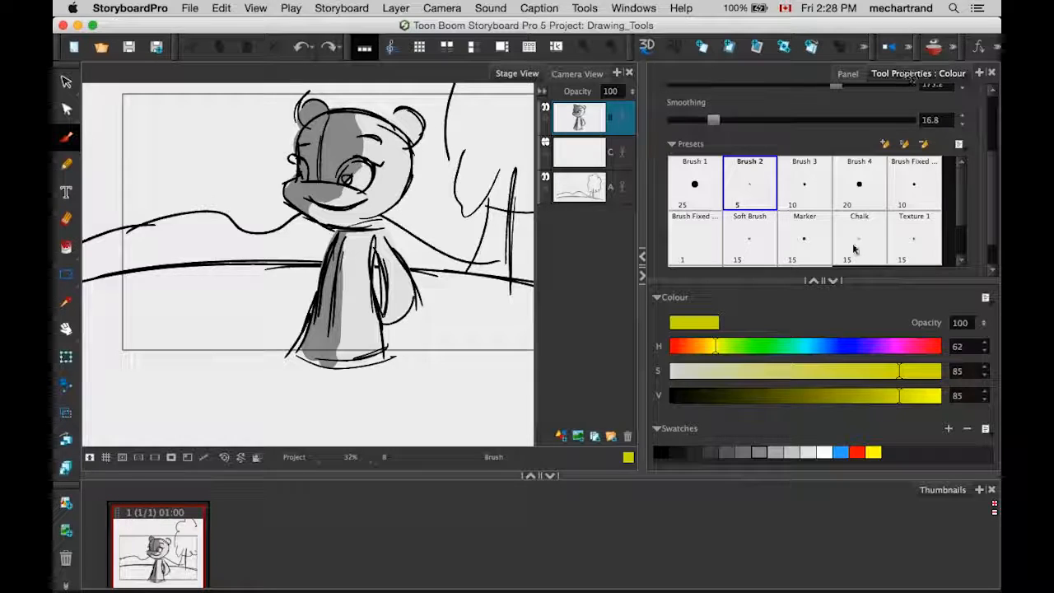
click(833, 280)
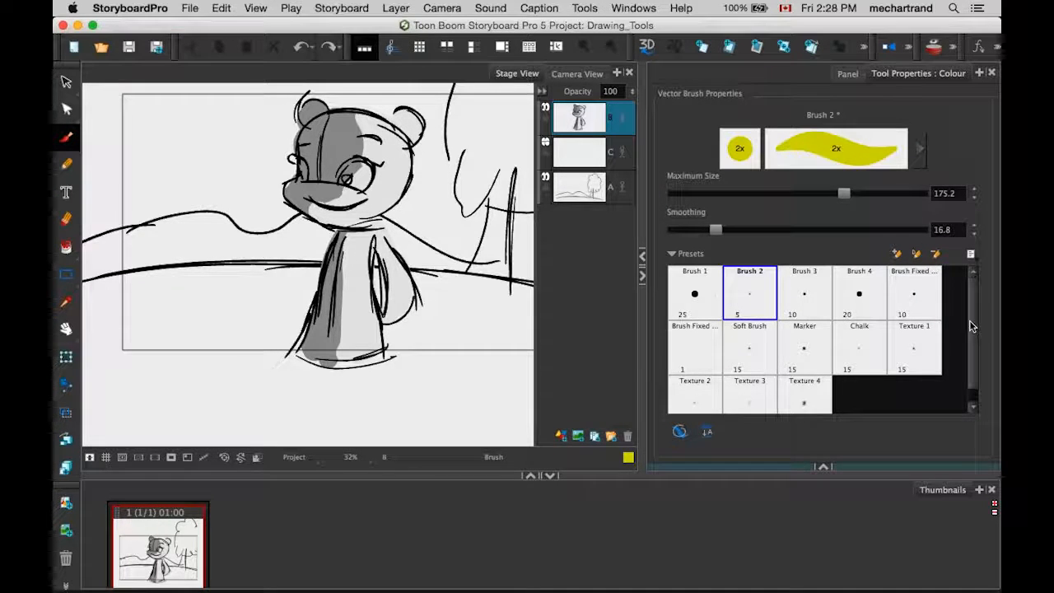
scroll(968, 341, down, 1)
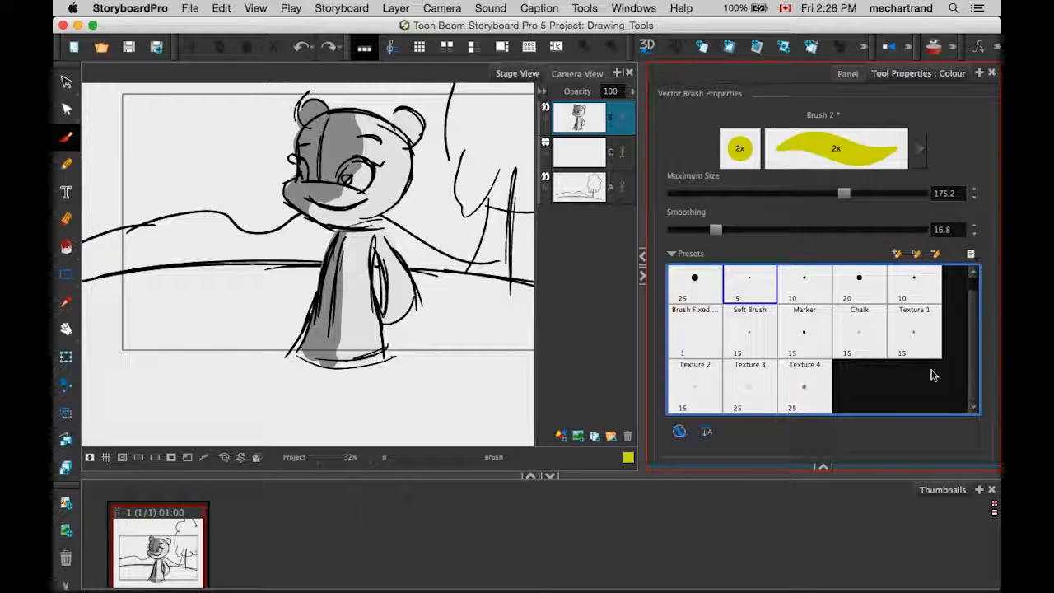
scroll(712, 304, up, 1)
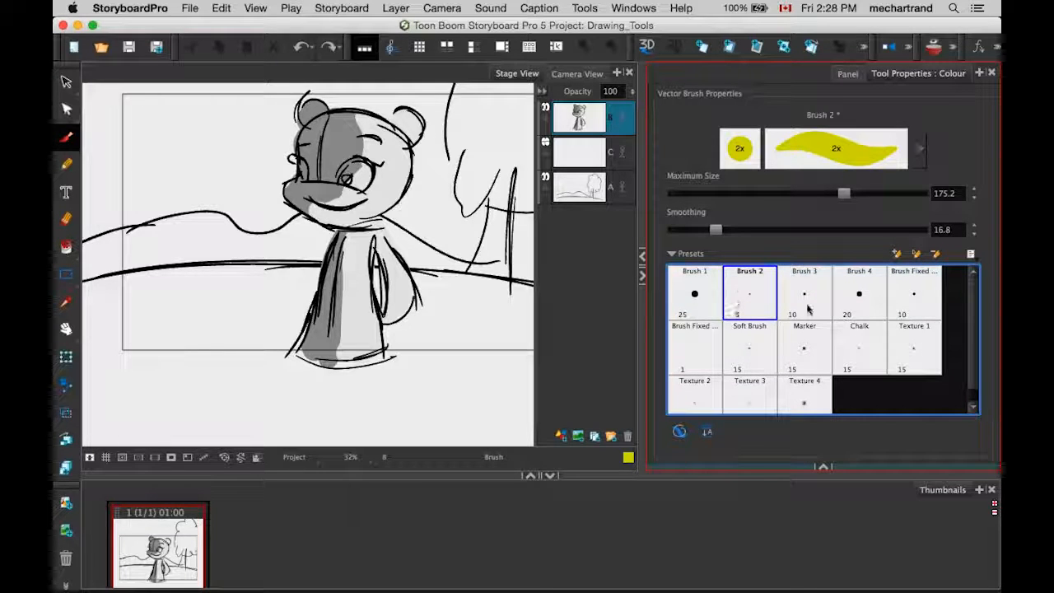
Select the Brush 4 preset and set the drawing colour to the black swatch.
click(859, 348)
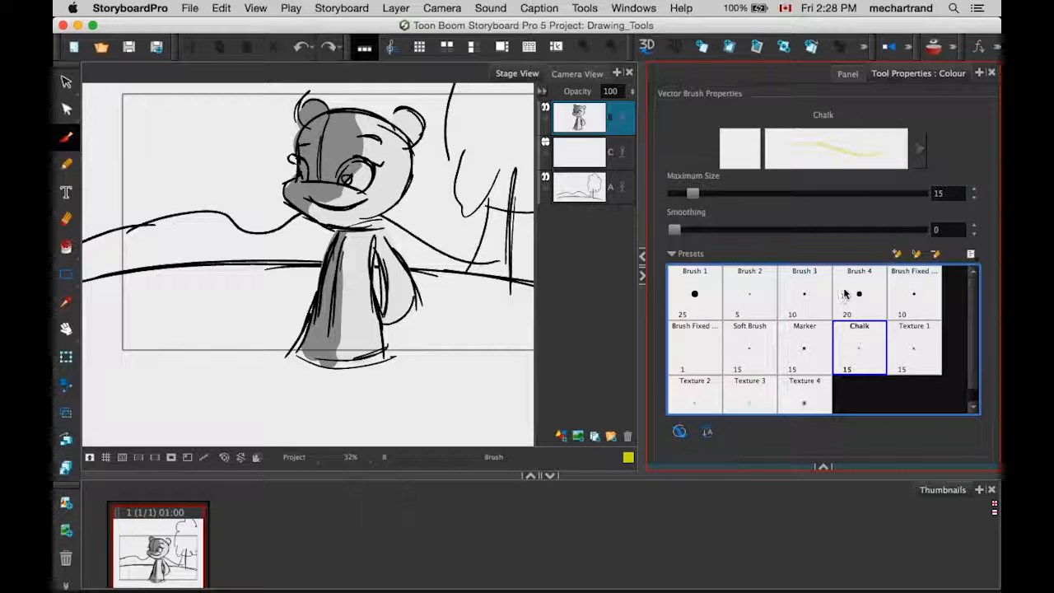
click(856, 293)
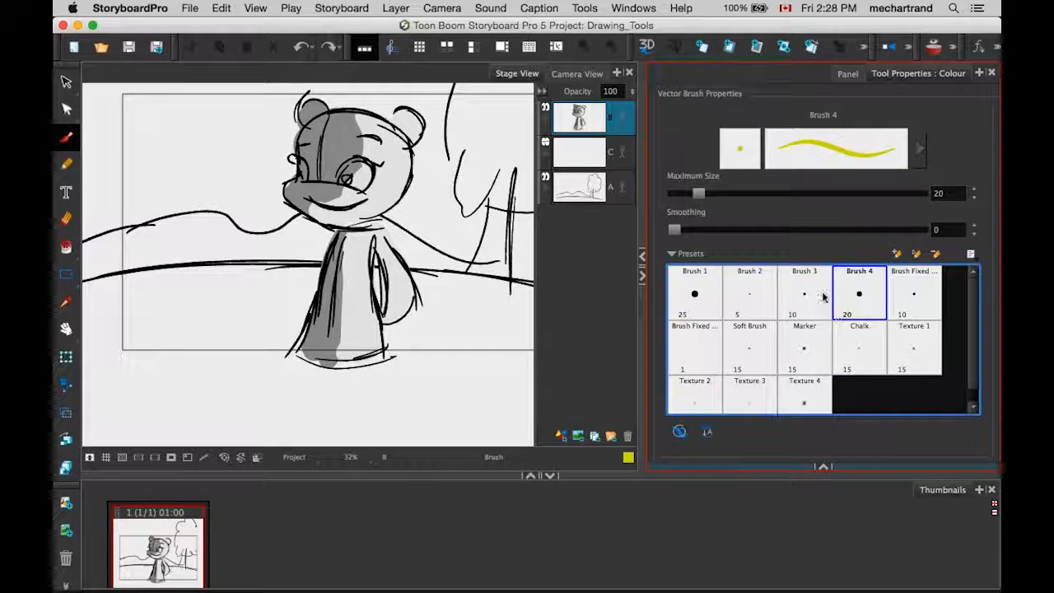
click(822, 468)
click(660, 452)
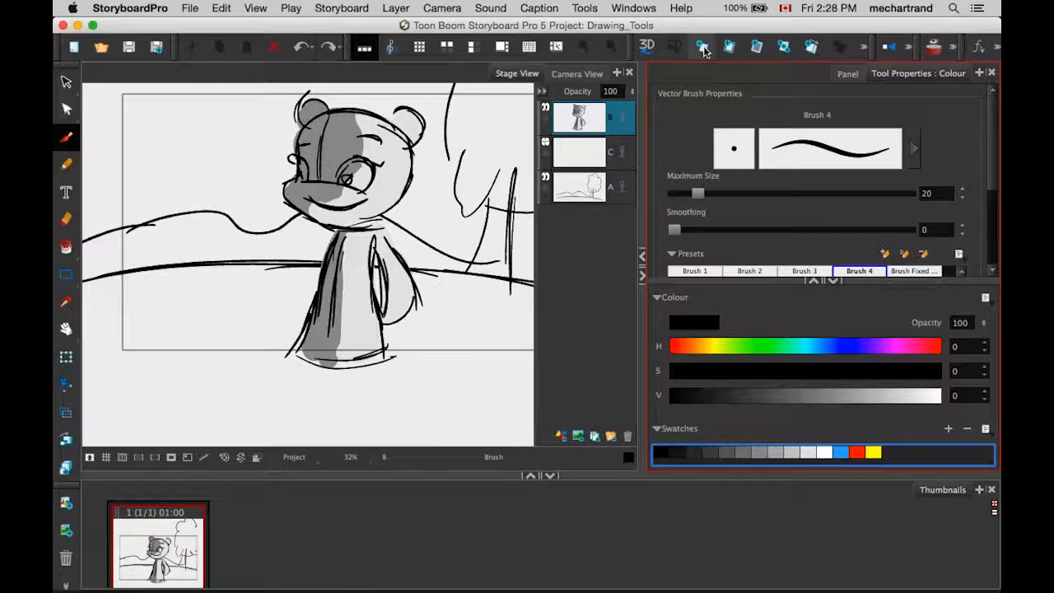
Add a new panel after the character panel, collapse its layer list, and expand the brush presets area with black as the colour.
click(702, 48)
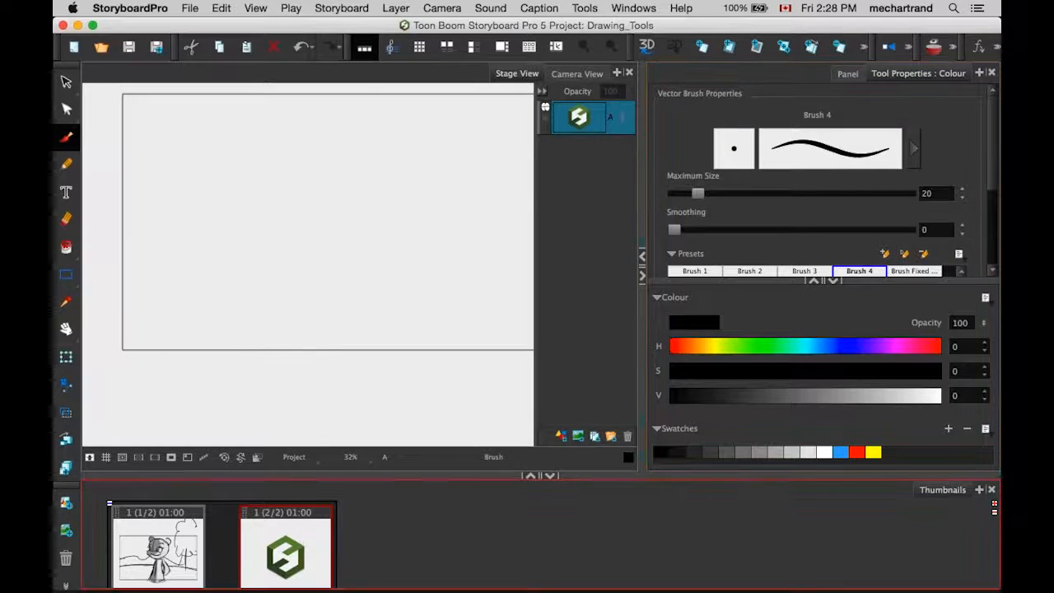
click(542, 91)
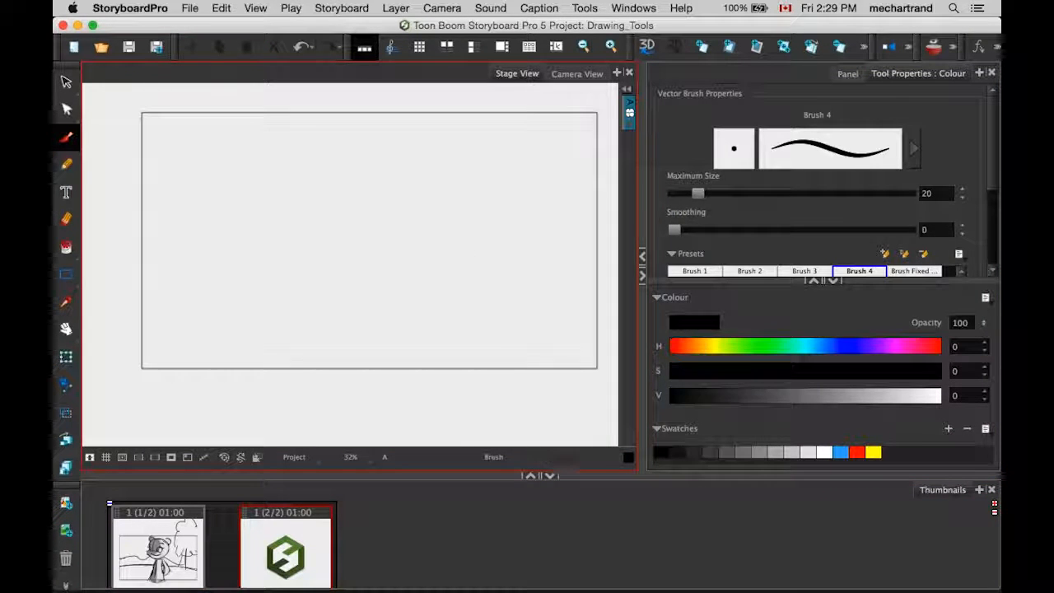
click(667, 451)
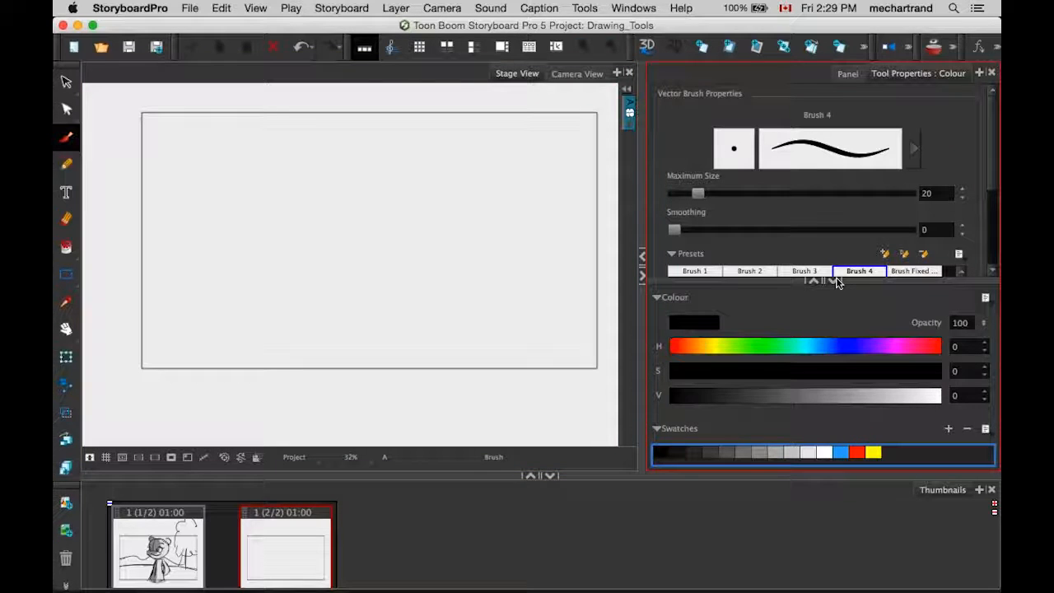
click(831, 280)
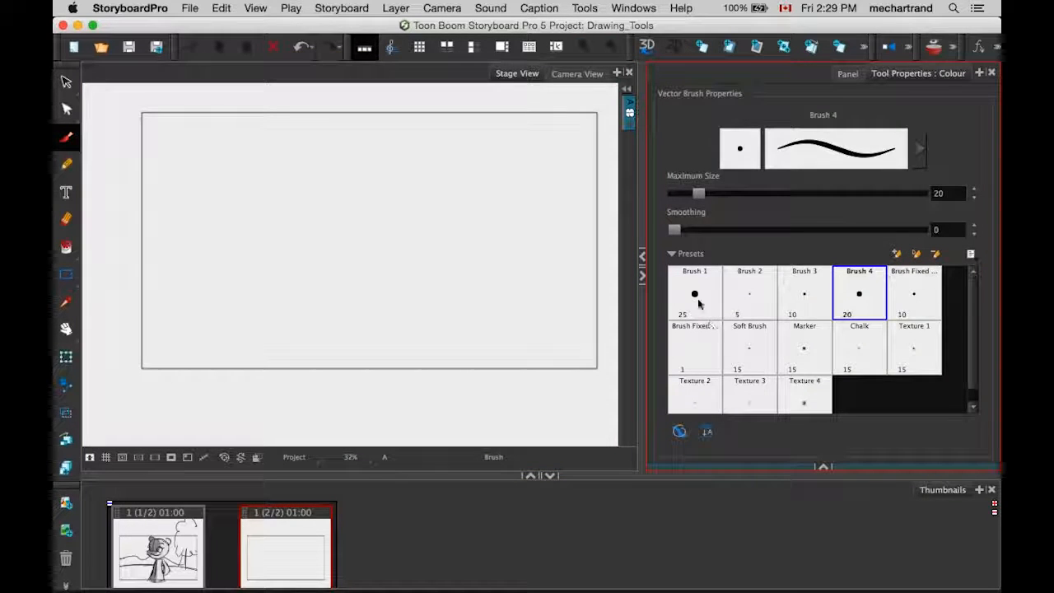
Draw one wavy black test stroke with each of the presets Brush 1, Brush 2 and Brush 3.
click(699, 298)
mouse_move(531, 160)
mouse_down()
mouse_move(411, 287)
mouse_move(316, 302)
mouse_up()
click(730, 301)
mouse_move(533, 196)
mouse_down()
mouse_move(470, 295)
mouse_move(334, 328)
mouse_up()
click(803, 296)
mouse_move(558, 233)
mouse_down()
mouse_move(499, 354)
mouse_move(373, 374)
mouse_up()
Select the Marker preset, set its smoothing to 17.6, and draw a long wavy stroke around the earlier ones.
click(802, 350)
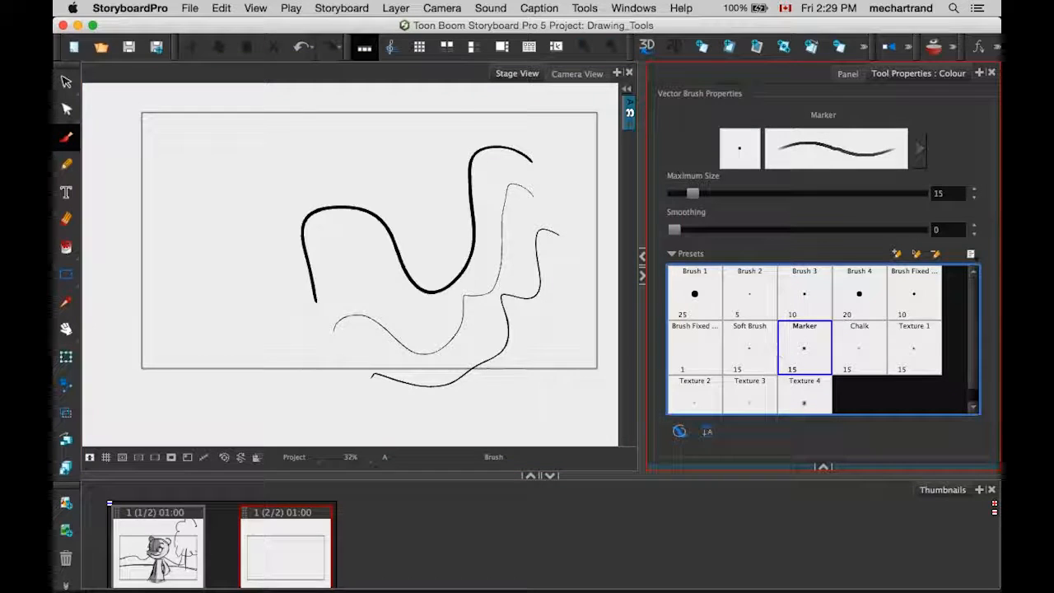
drag(673, 230, 718, 230)
drag(467, 142, 411, 195)
mouse_move(359, 154)
mouse_down()
mouse_move(249, 174)
mouse_move(213, 288)
mouse_move(235, 364)
mouse_move(208, 377)
mouse_up()
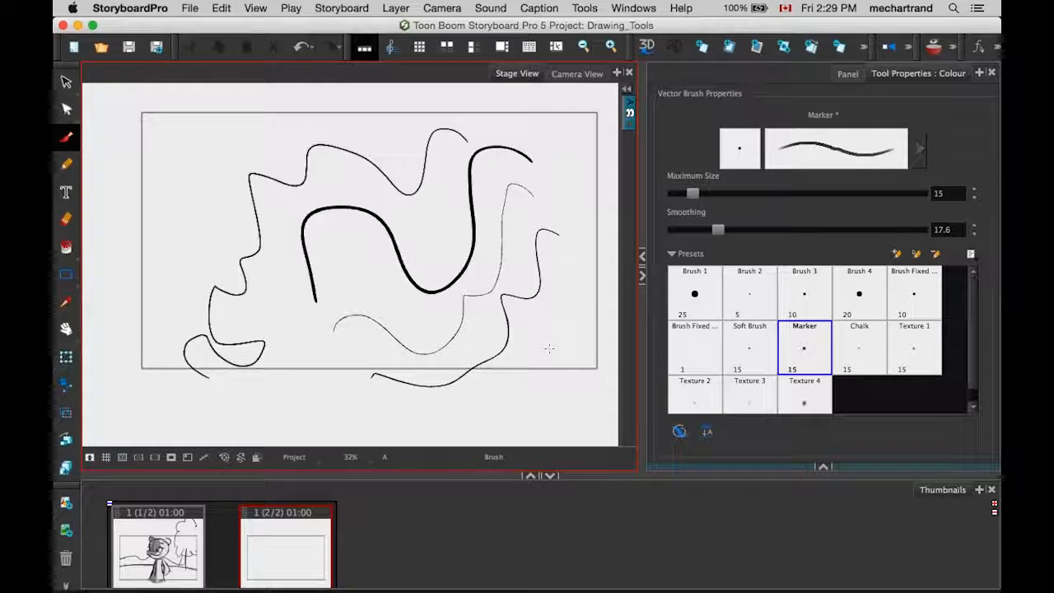
Draw a wavy stroke with the Chalk preset, set its maximum size to 56.8, and draw a second, thicker one.
click(861, 352)
mouse_move(391, 131)
mouse_down()
mouse_move(260, 132)
mouse_move(183, 210)
mouse_up()
drag(691, 193, 744, 193)
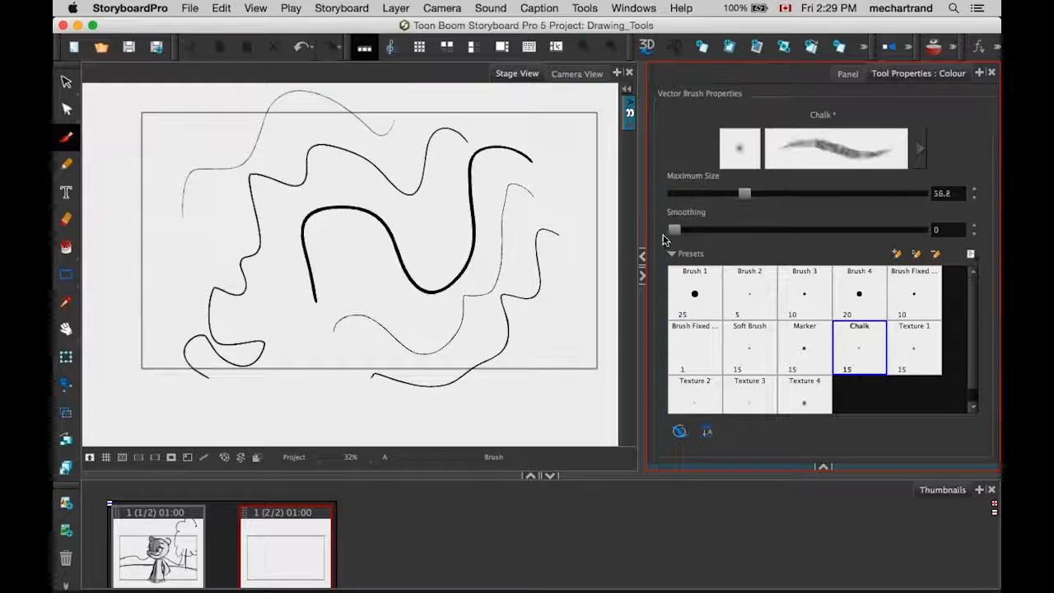
mouse_move(549, 239)
mouse_down()
mouse_move(420, 354)
mouse_move(162, 360)
mouse_up()
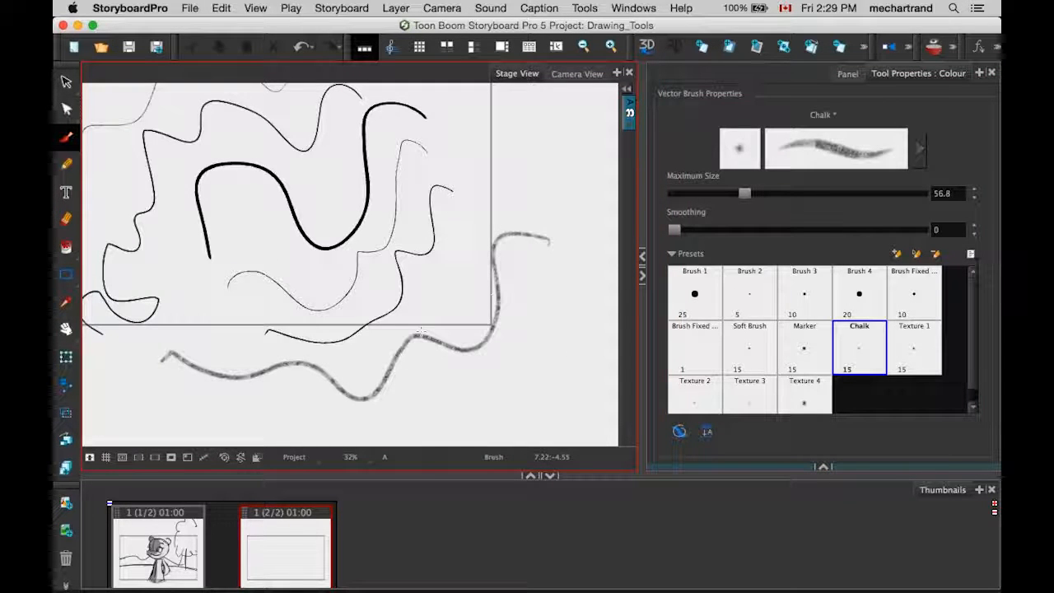
Select all the test strokes on the new panel and delete them.
drag(240, 286, 381, 368)
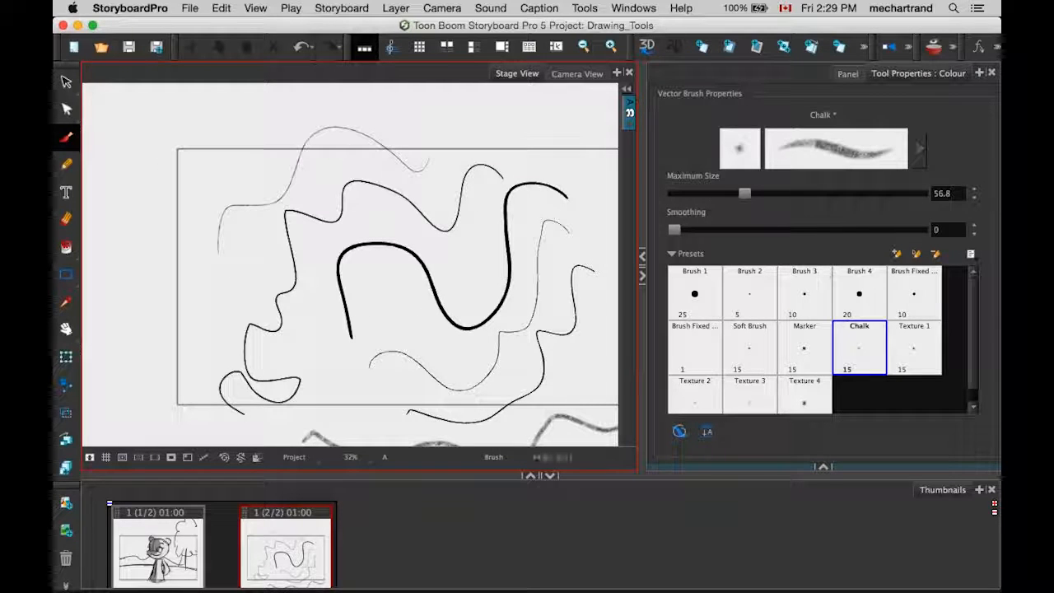
key(space)
drag(406, 217, 376, 194)
key(super+a)
key(Delete)
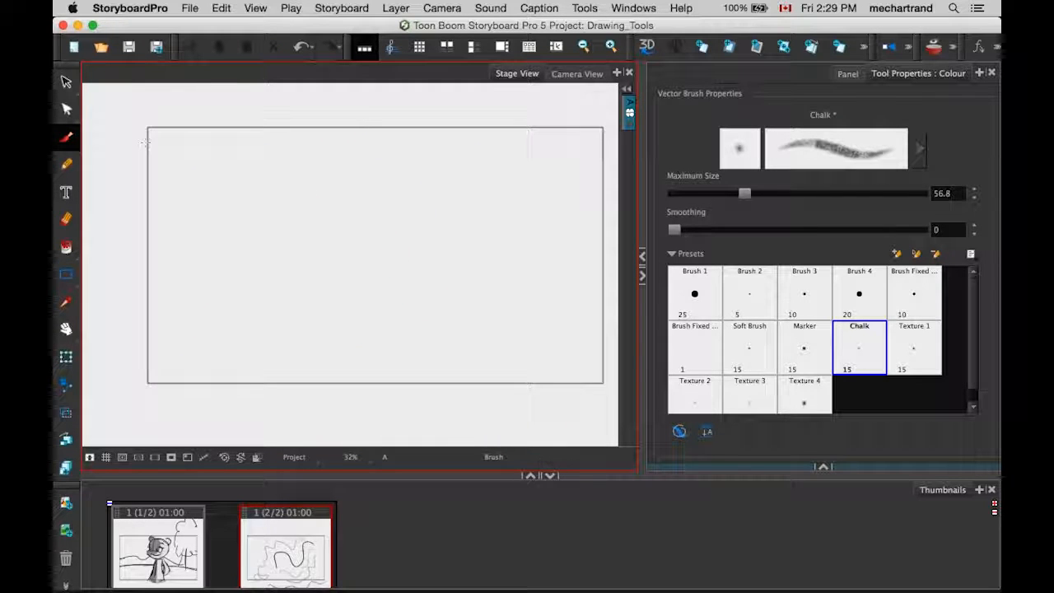